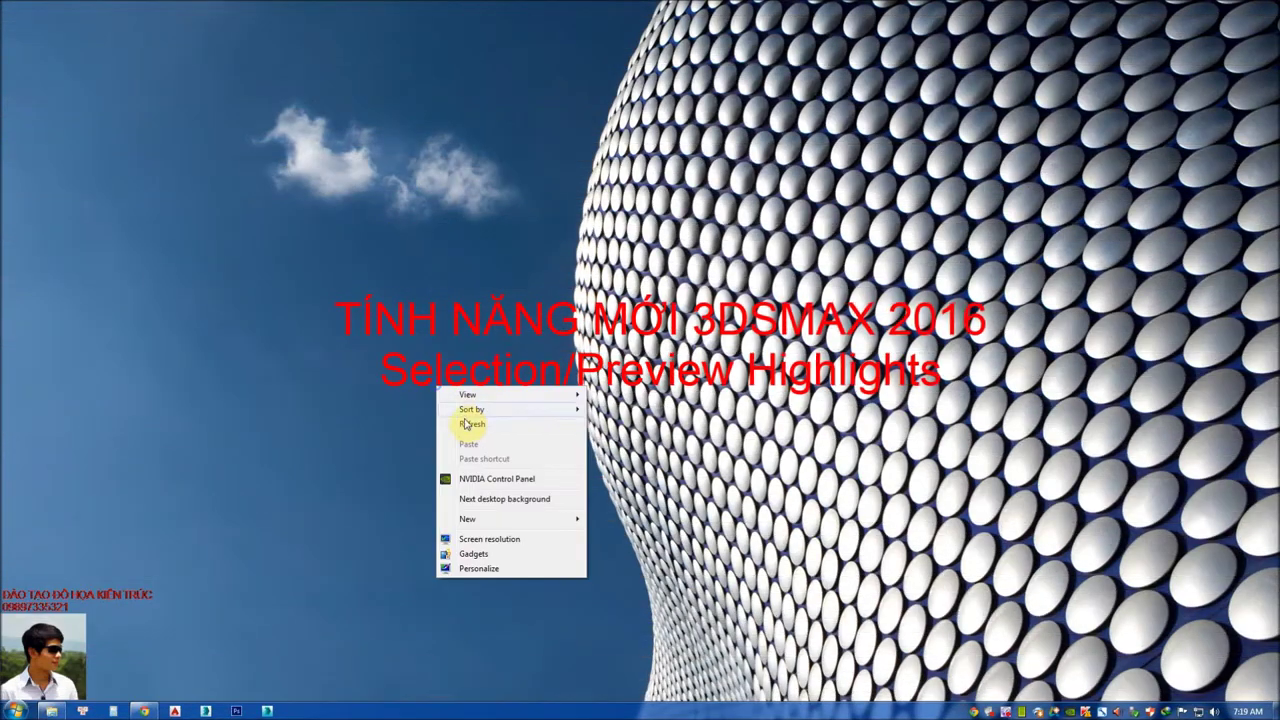
- Launch Chrome from the taskbar and maximize its window
left_click(465, 424)
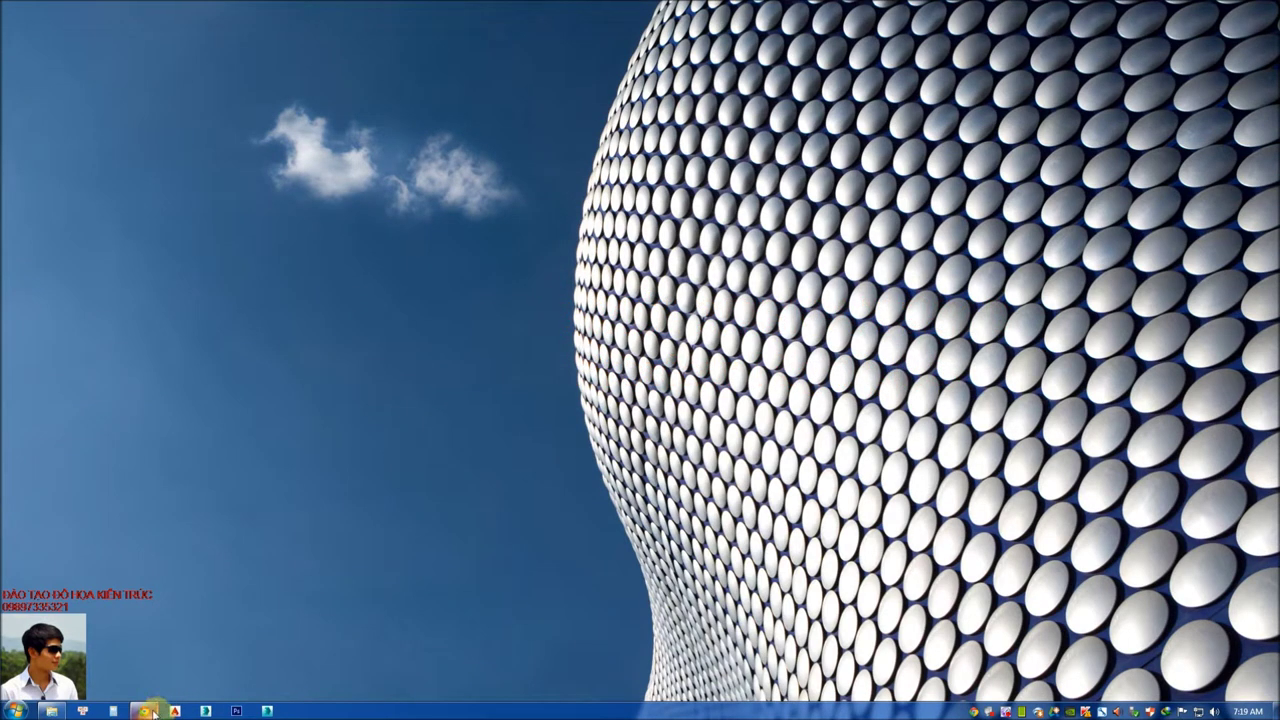
mouse_move(175, 711)
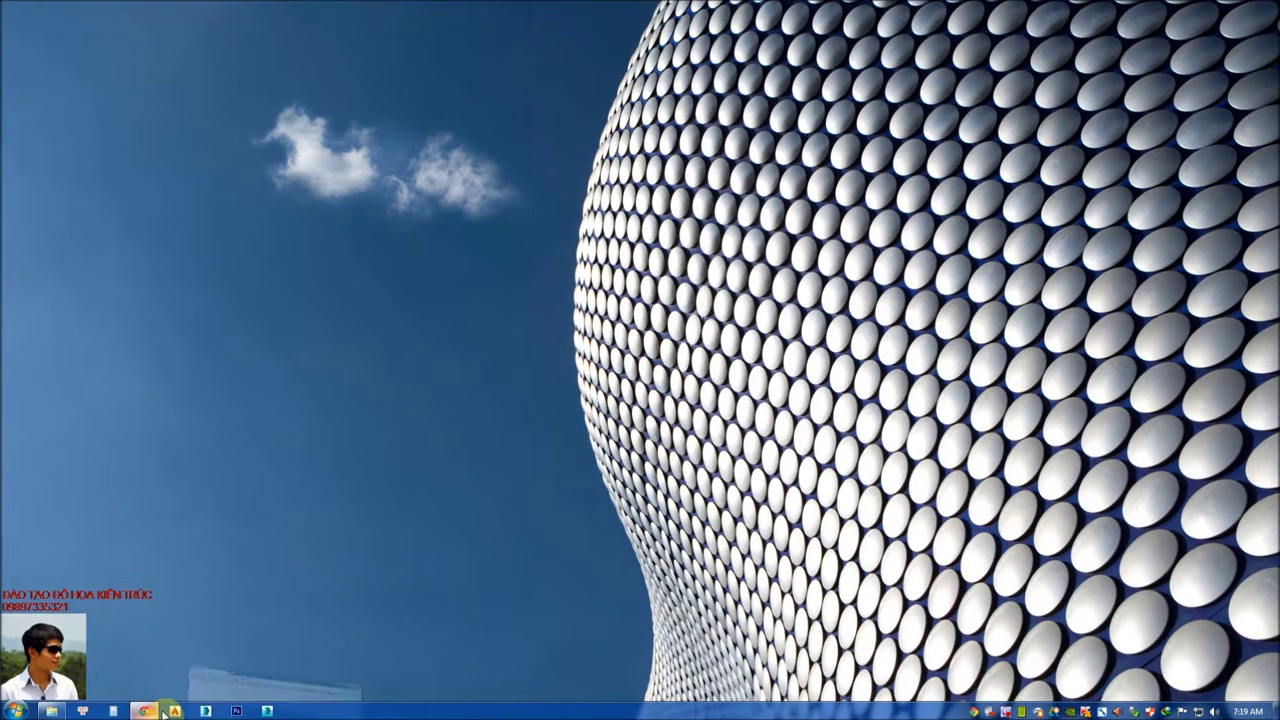
left_click(147, 711)
left_click_drag(543, 517, 560, 240)
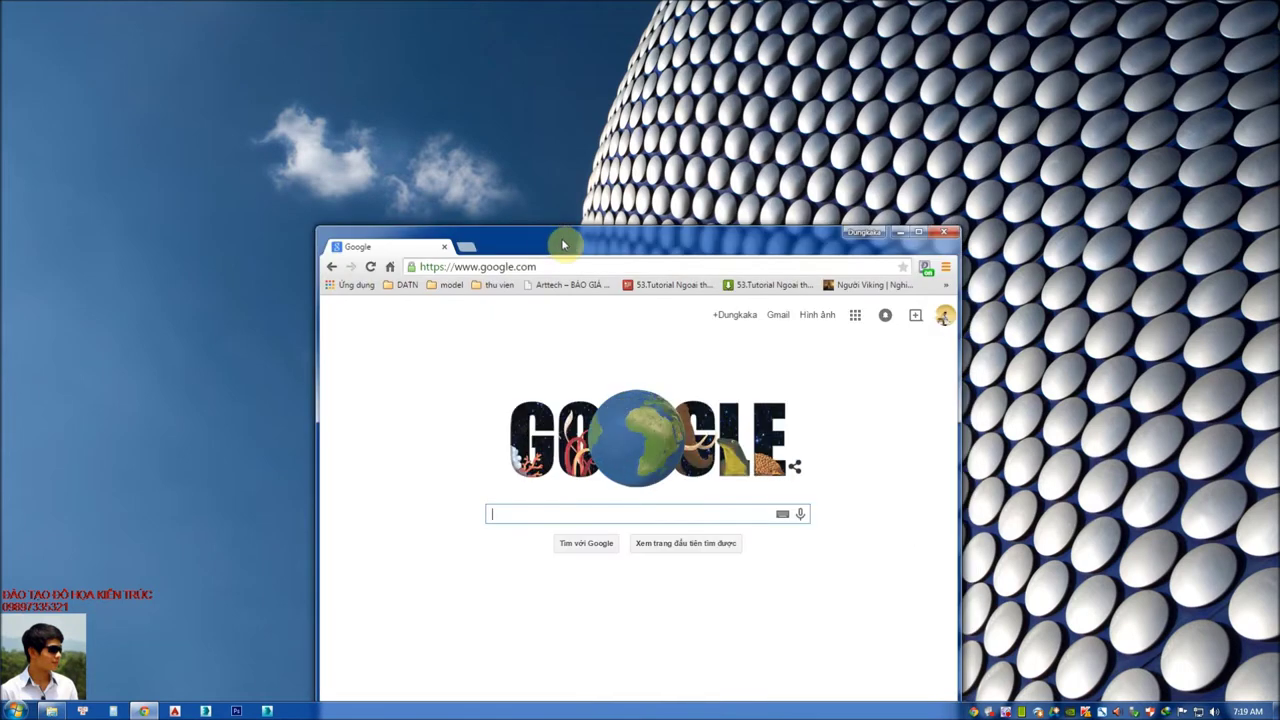
double_click(563, 244)
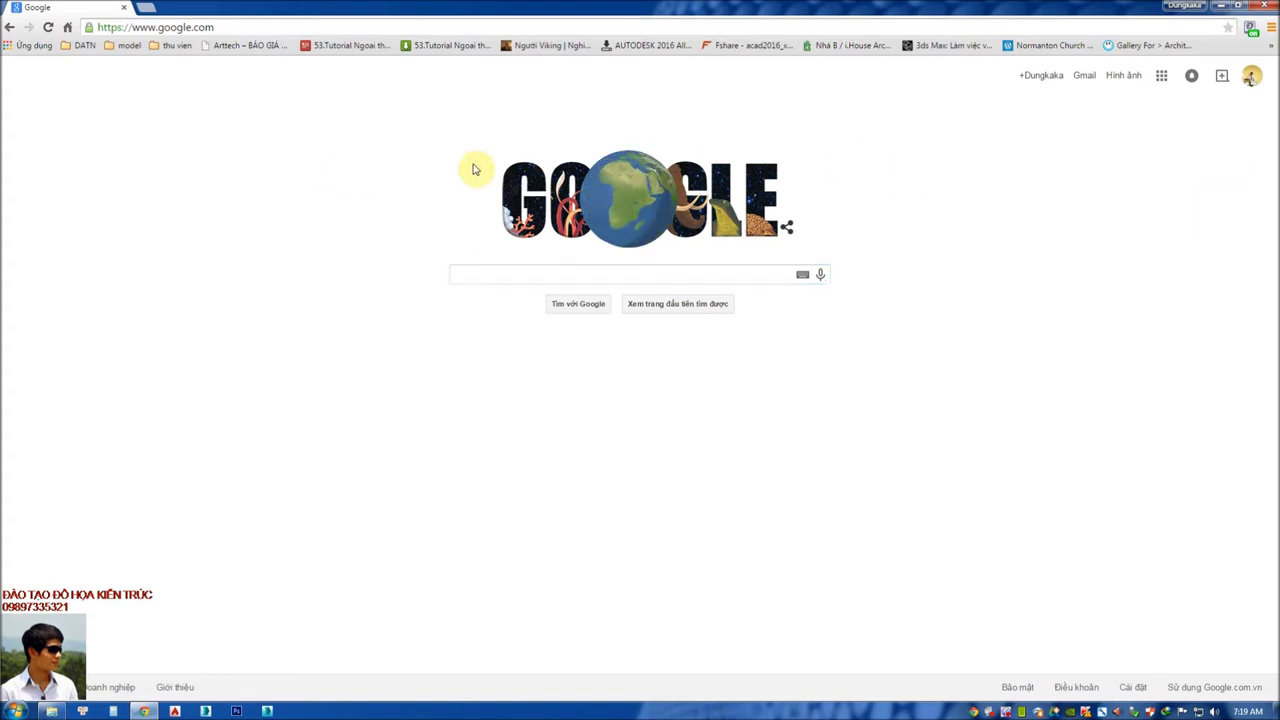
- Restore Chrome to a smaller window and refresh the desktop a few times
left_click_drag(509, 9, 820, 200)
right_click(253, 419)
left_click(277, 456)
right_click(248, 405)
left_click(280, 449)
right_click(252, 402)
left_click(277, 445)
- Maximize Chrome again on the Google page and select the current web address
double_click(768, 211)
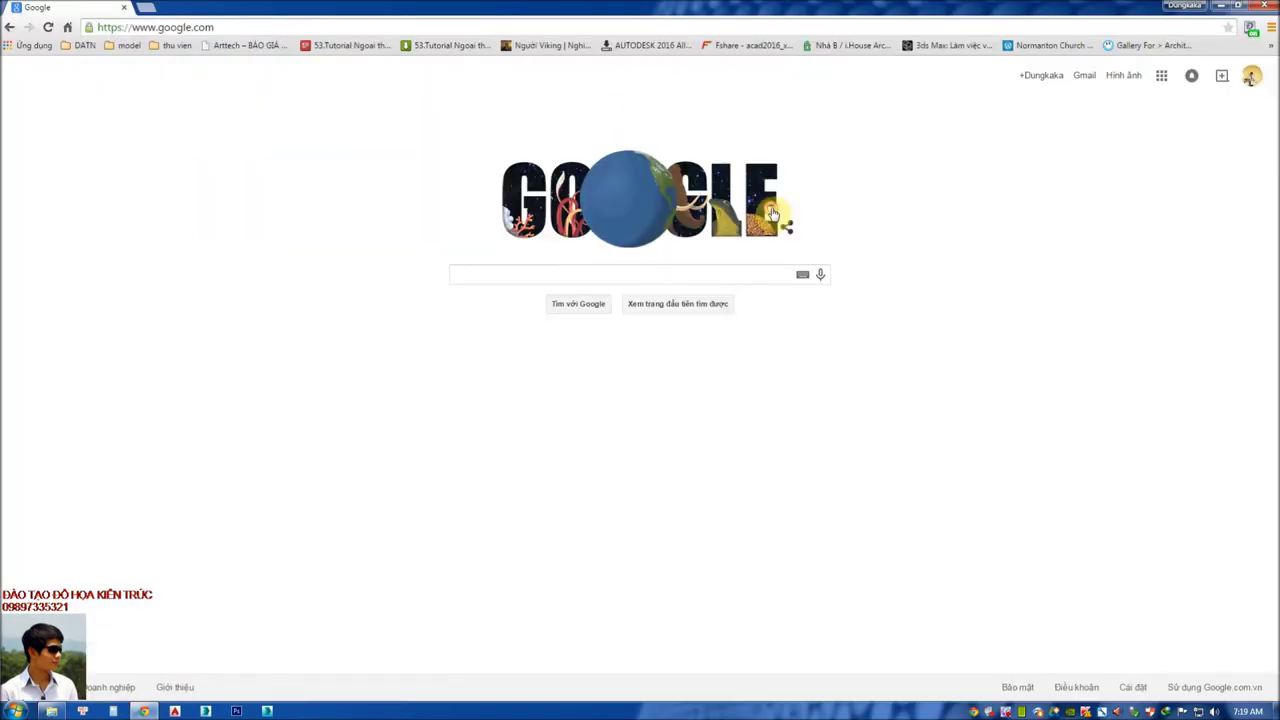
left_click(536, 270)
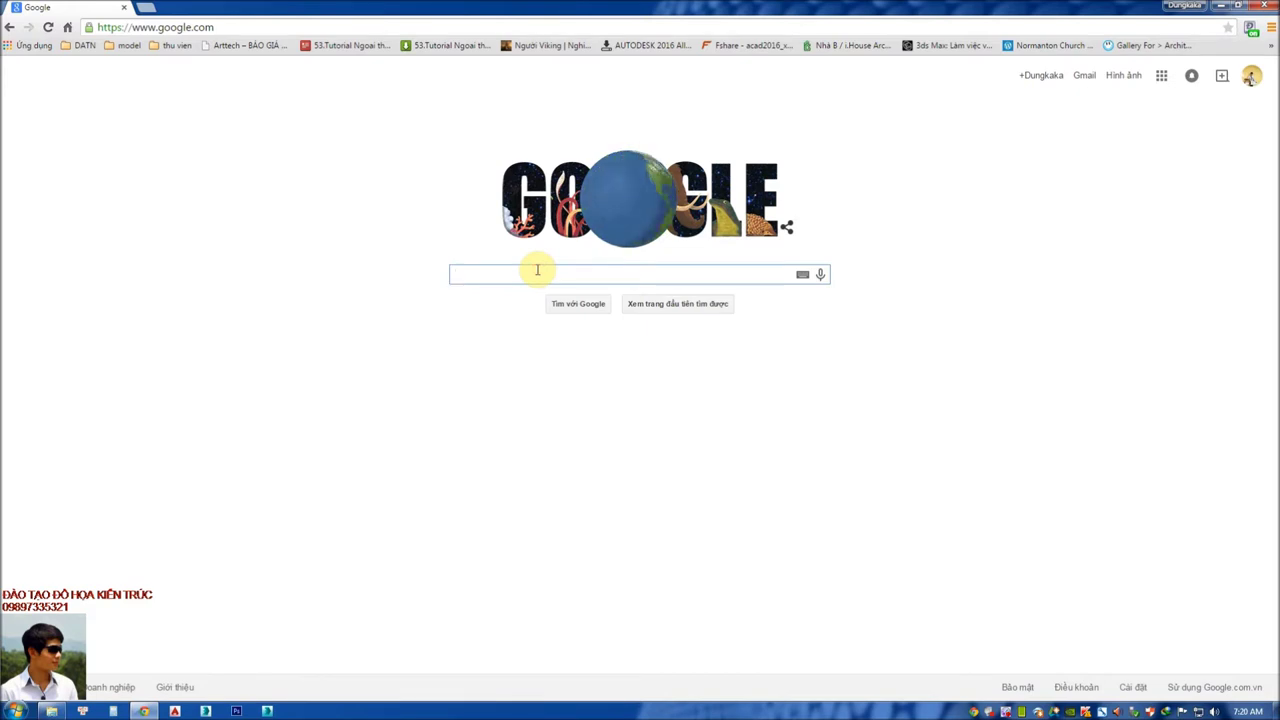
left_click(379, 27)
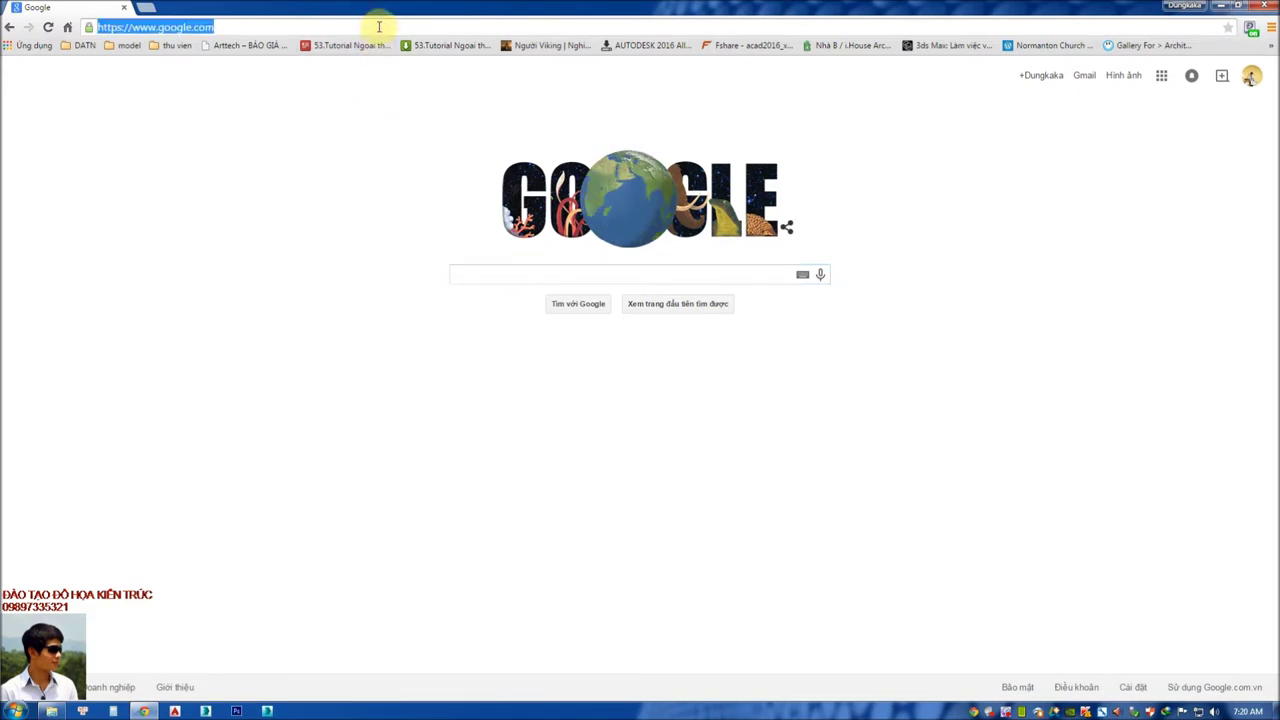
- Go to autodesk.com from the address-bar suggestion and open the Products list
type("autodesk")
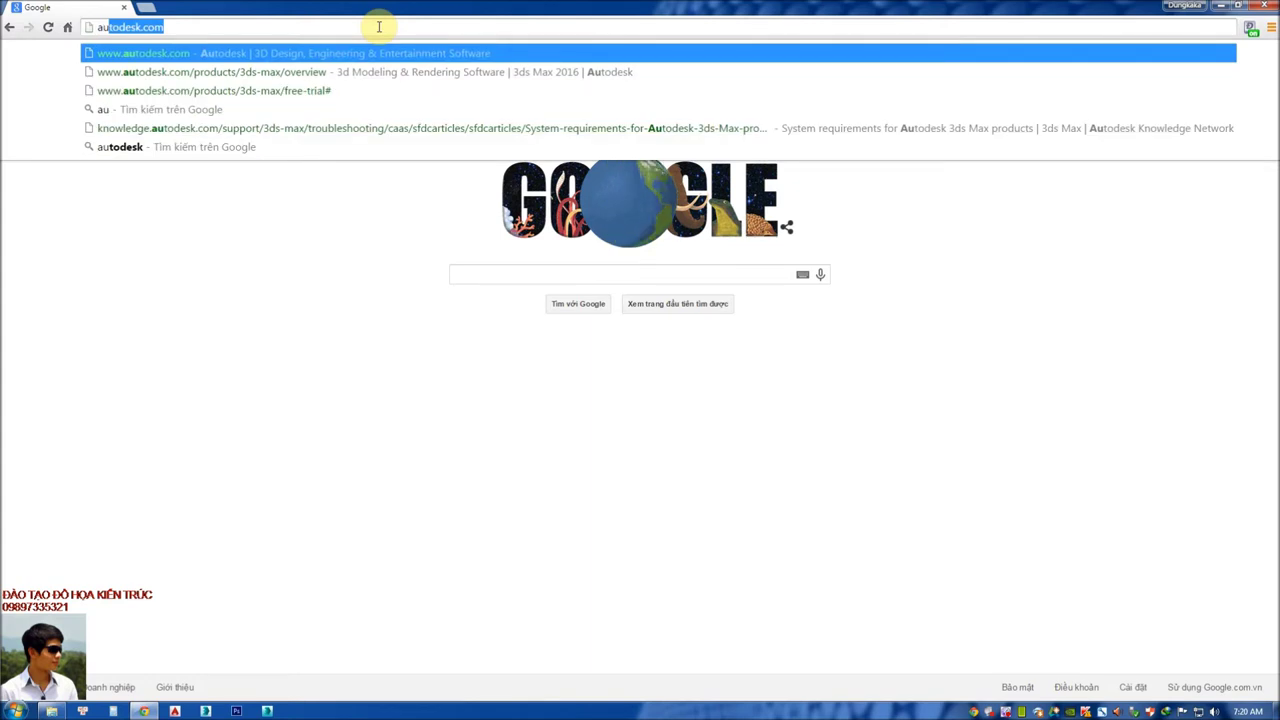
left_click(360, 52)
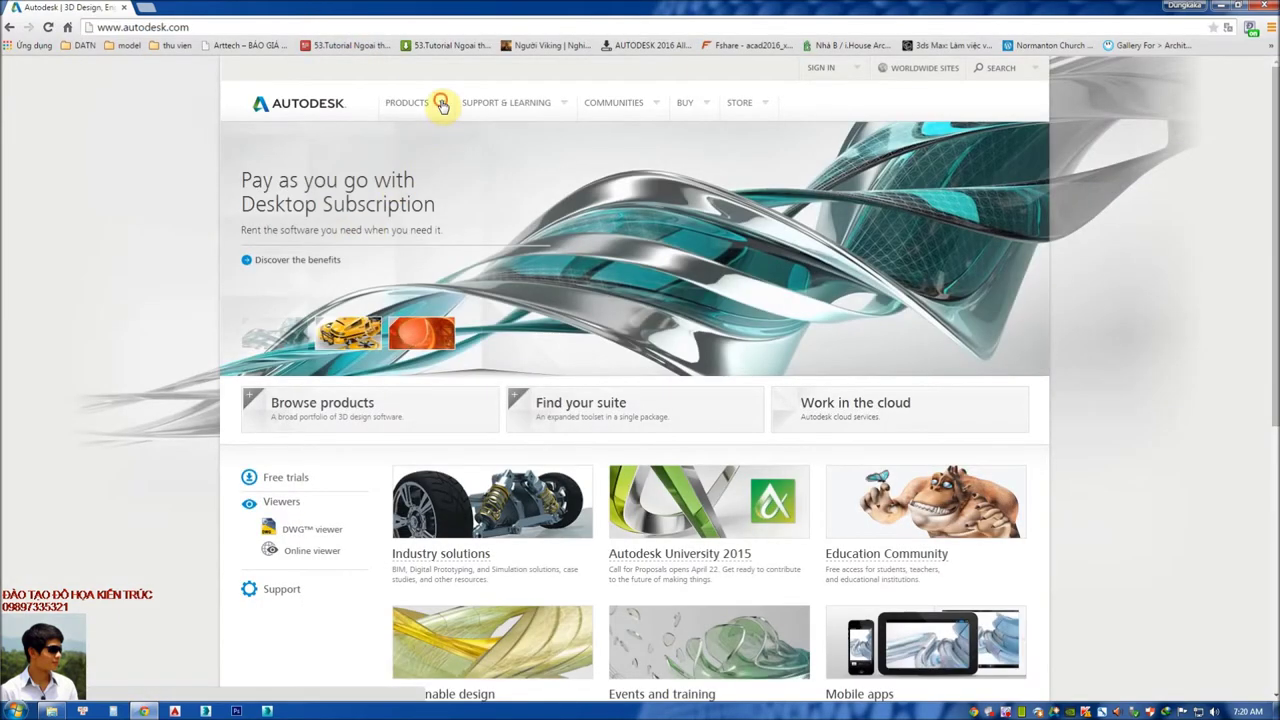
left_click(443, 105)
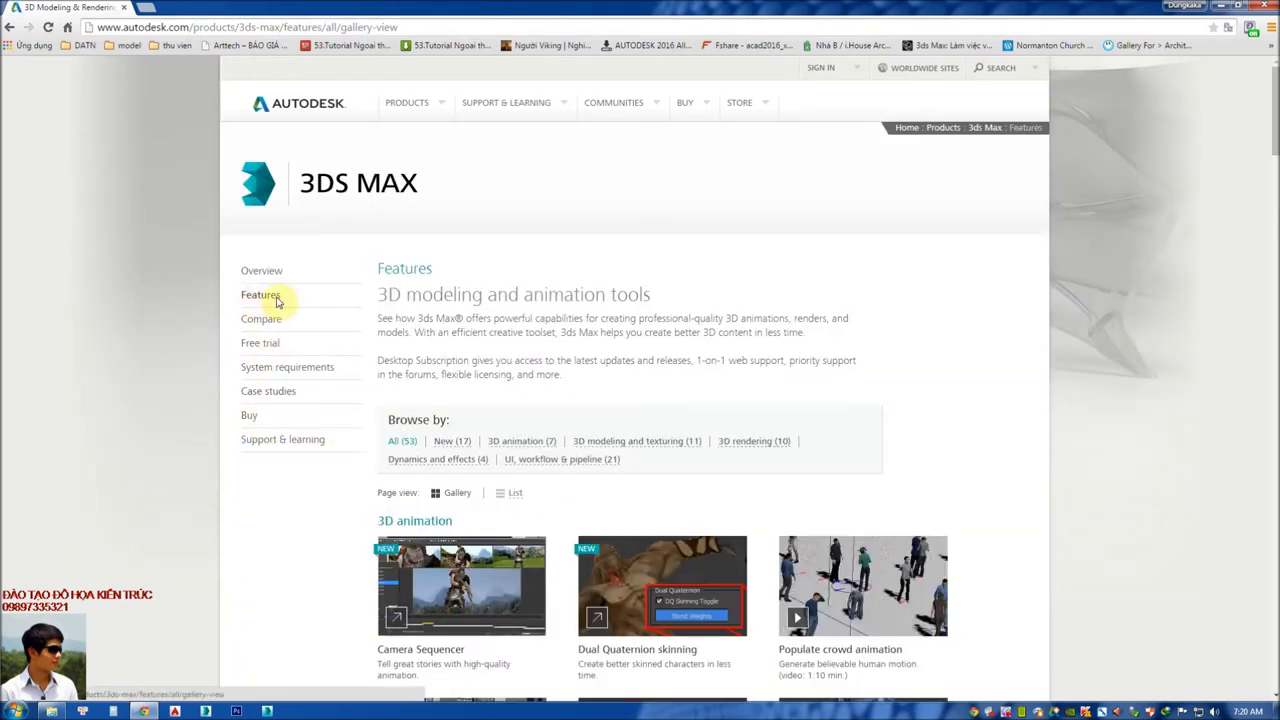
- Scroll through the first 3ds Max feature categories in the gallery
scroll(444, 331, "down", 1)
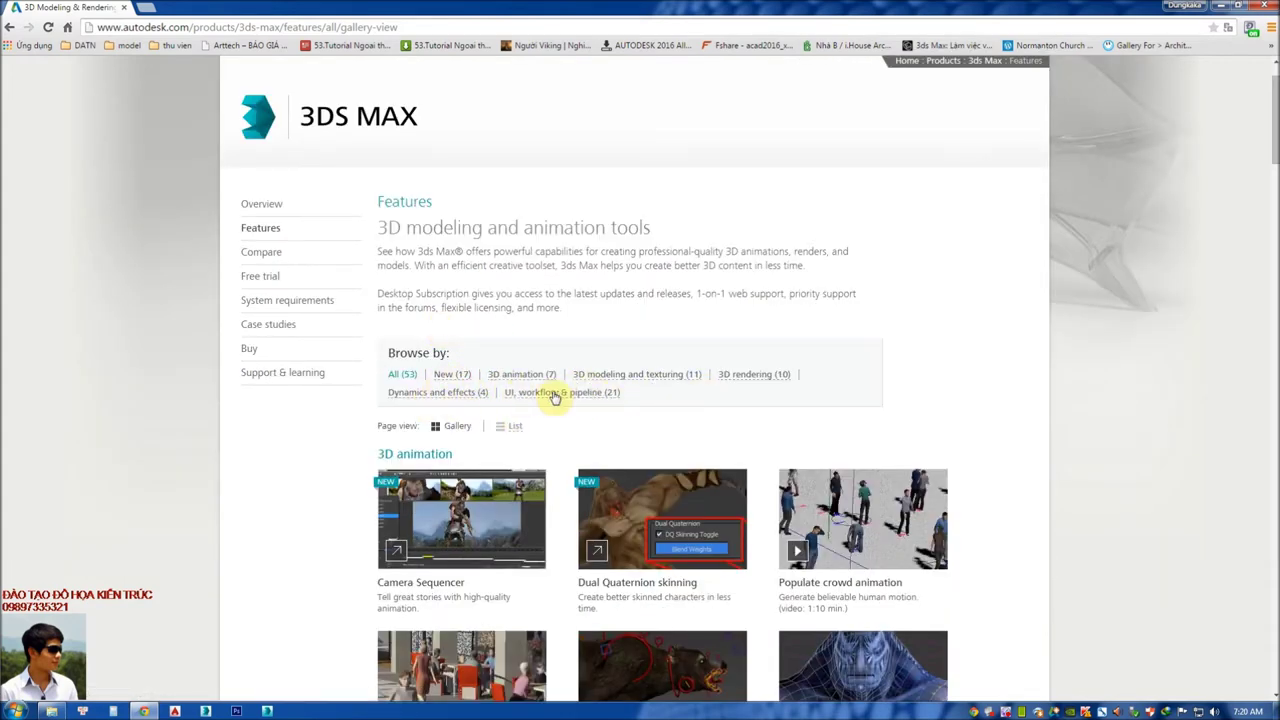
scroll(608, 440, "down", 1)
scroll(614, 434, "down", 2)
scroll(617, 435, "down", 1)
scroll(600, 410, "up", 1)
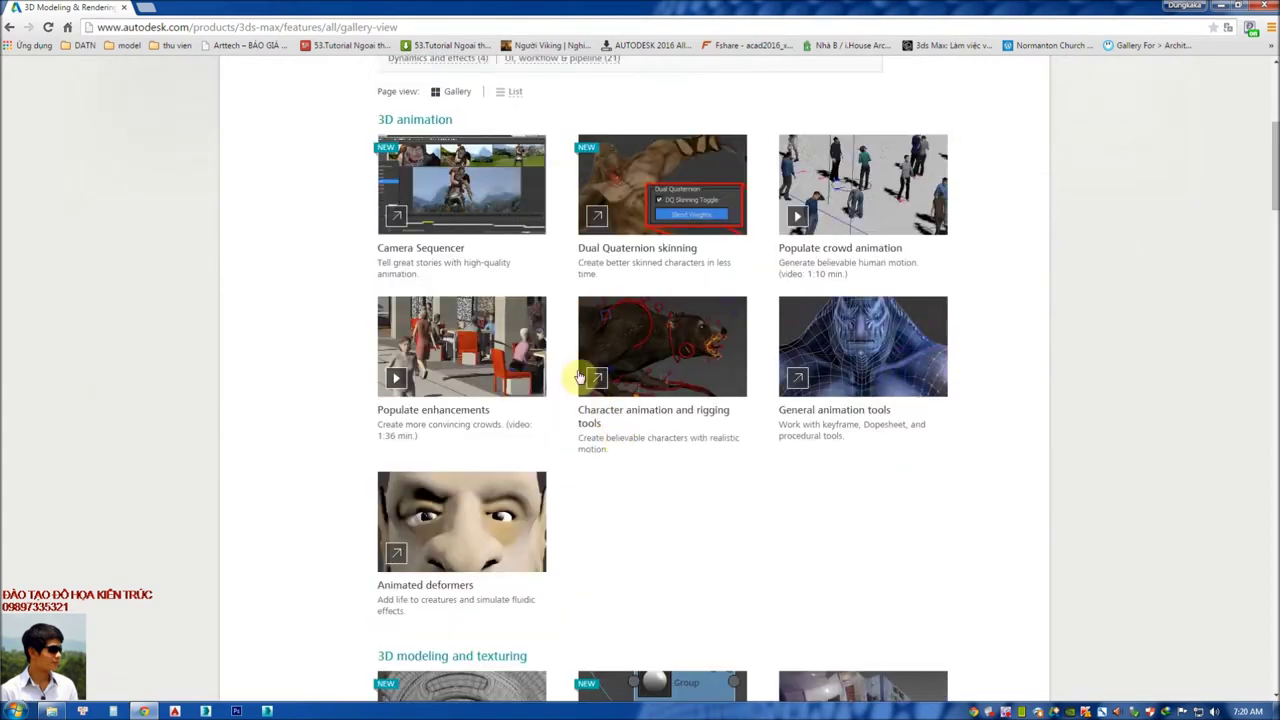
scroll(560, 355, "up", 2)
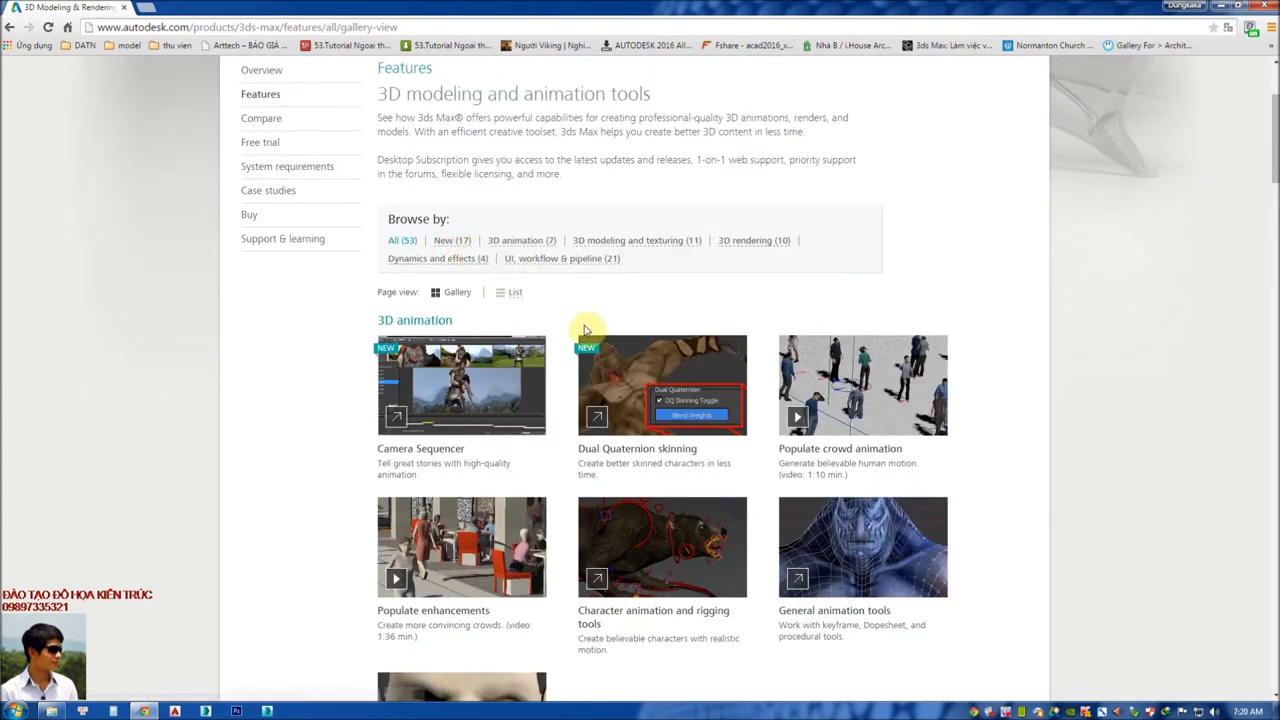
scroll(560, 330, "down", 1)
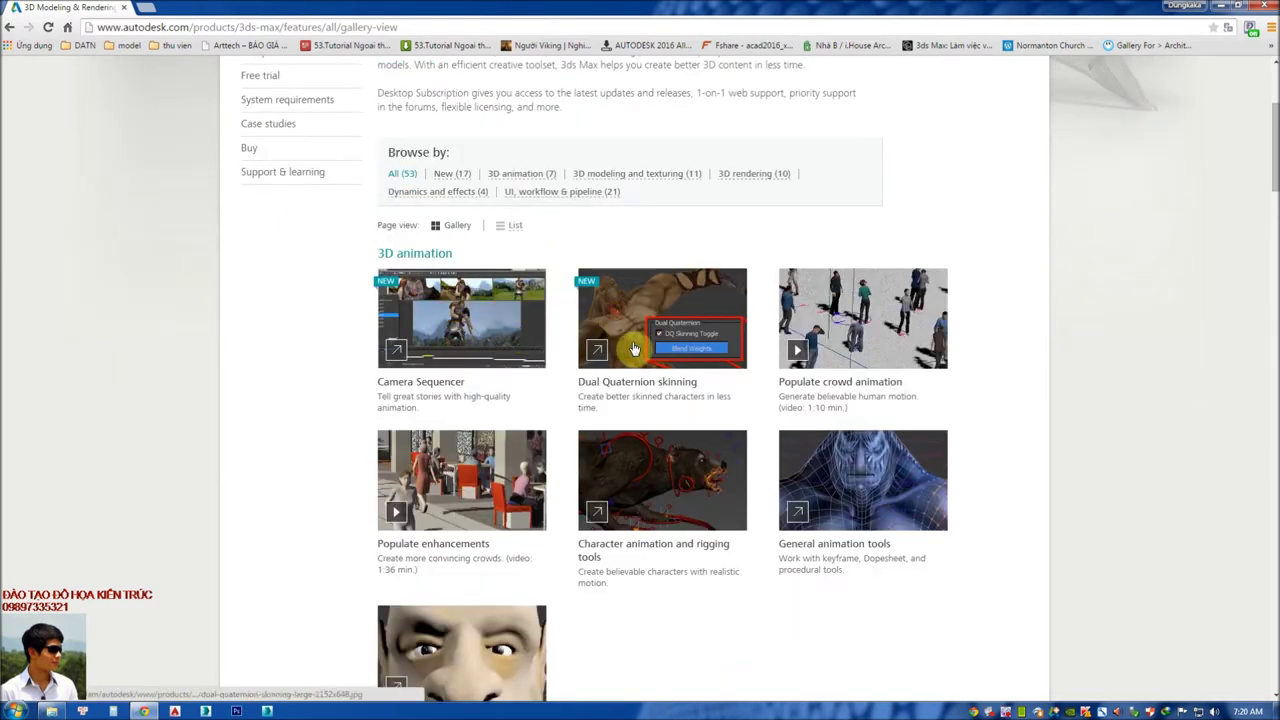
scroll(615, 345, "down", 3)
scroll(615, 345, "down", 2)
scroll(618, 346, "down", 1)
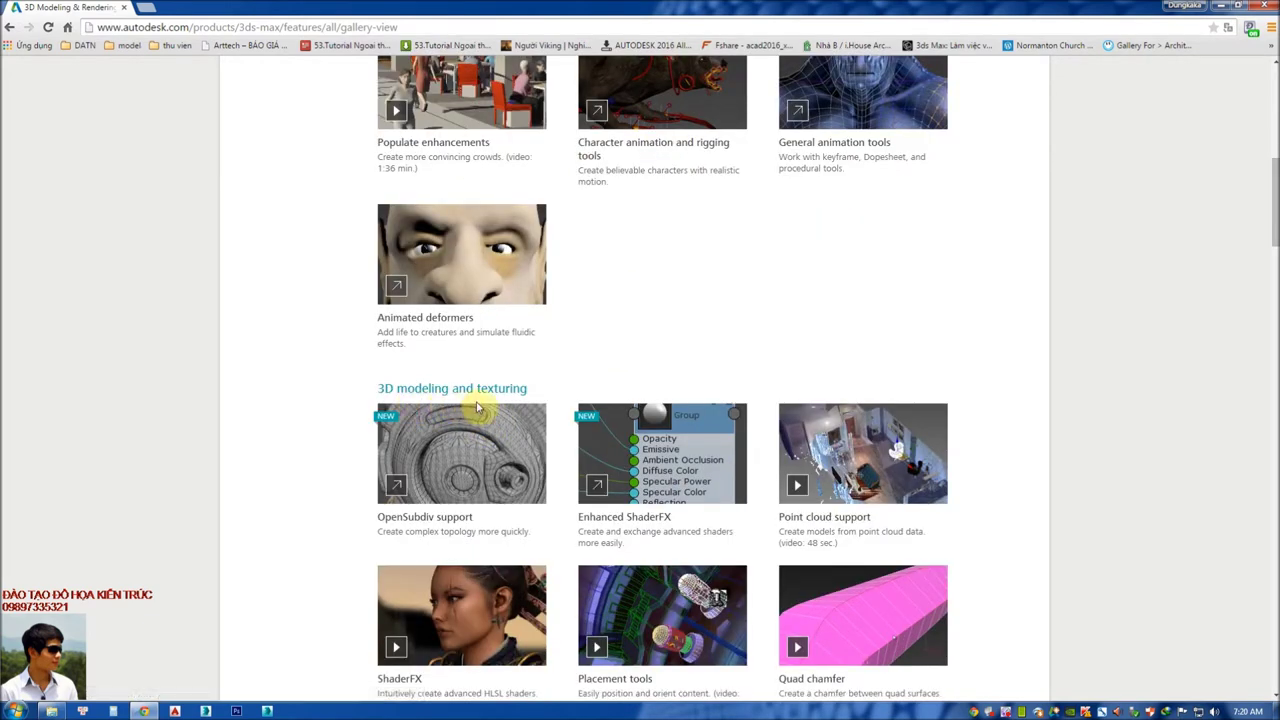
scroll(475, 408, "down", 1)
scroll(475, 408, "down", 2)
scroll(548, 345, "up", 1)
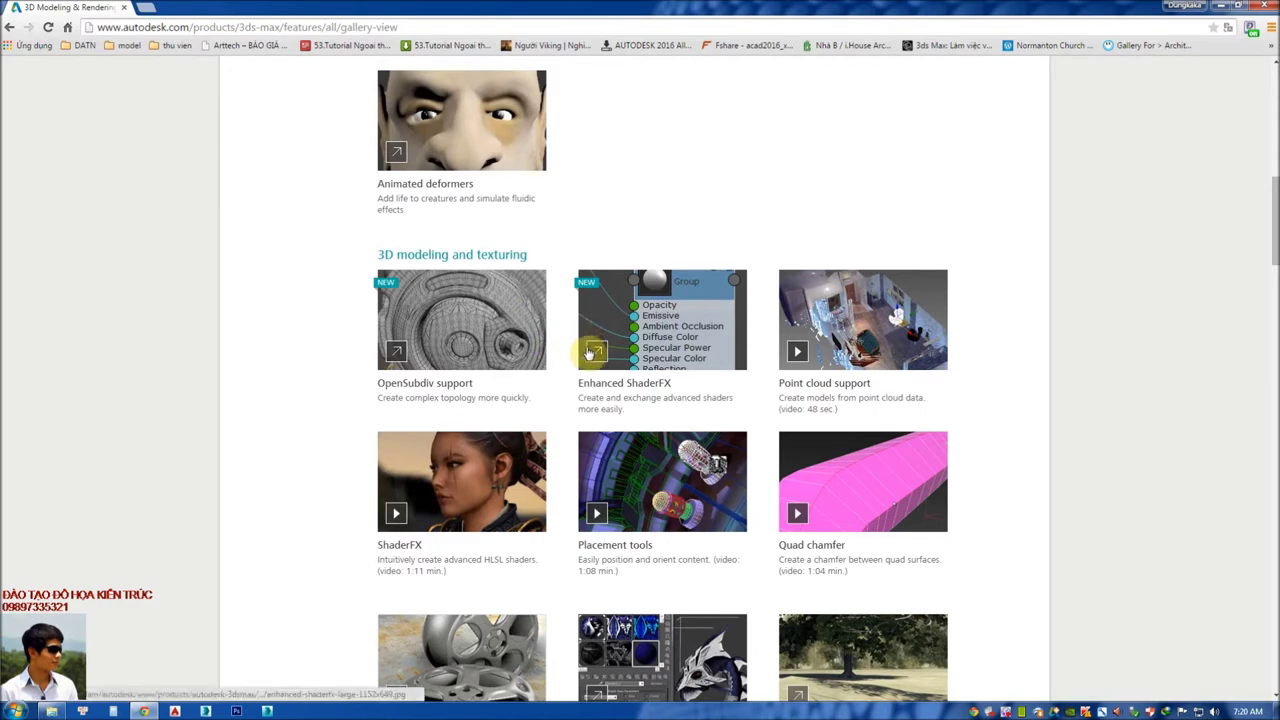
scroll(565, 390, "down", 2)
scroll(565, 390, "down", 2)
scroll(565, 388, "down", 1)
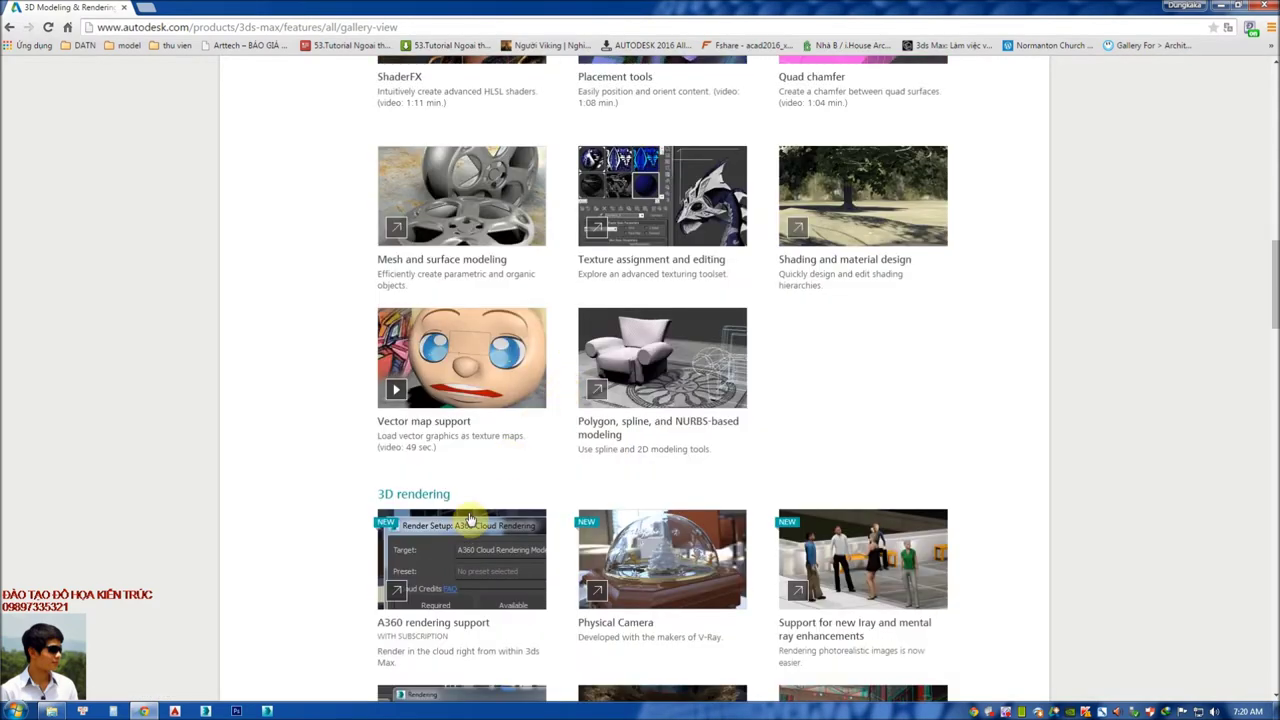
scroll(480, 515, "down", 2)
- Continue down to the ANNUAL pricing box, then minimize the browser to the desktop
scroll(634, 414, "up", 1)
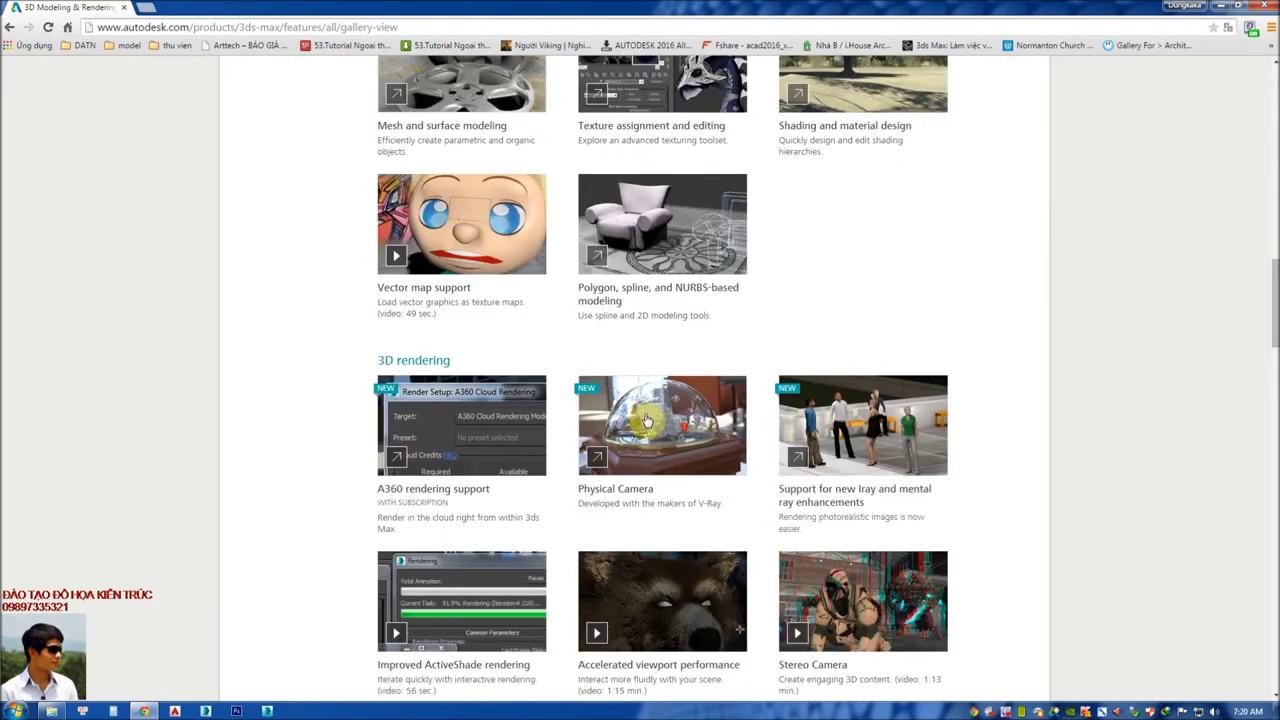
scroll(623, 409, "up", 1)
scroll(600, 410, "down", 1)
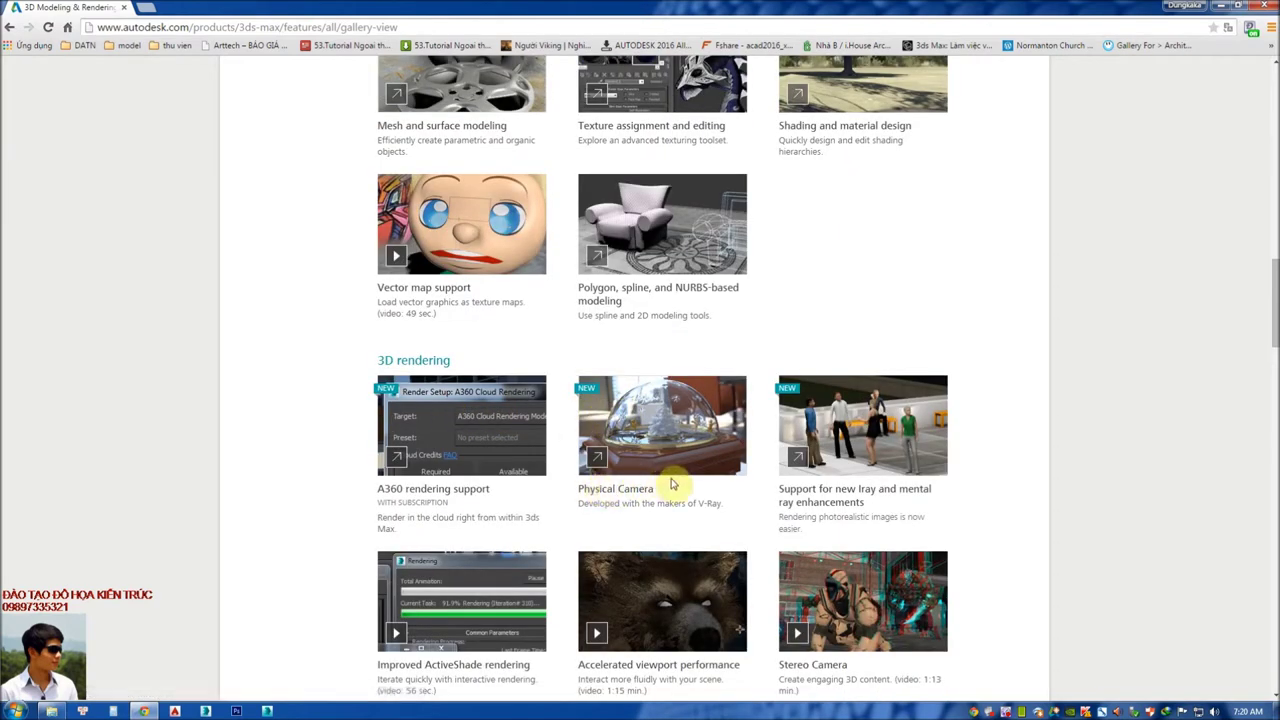
scroll(628, 470, "down", 3)
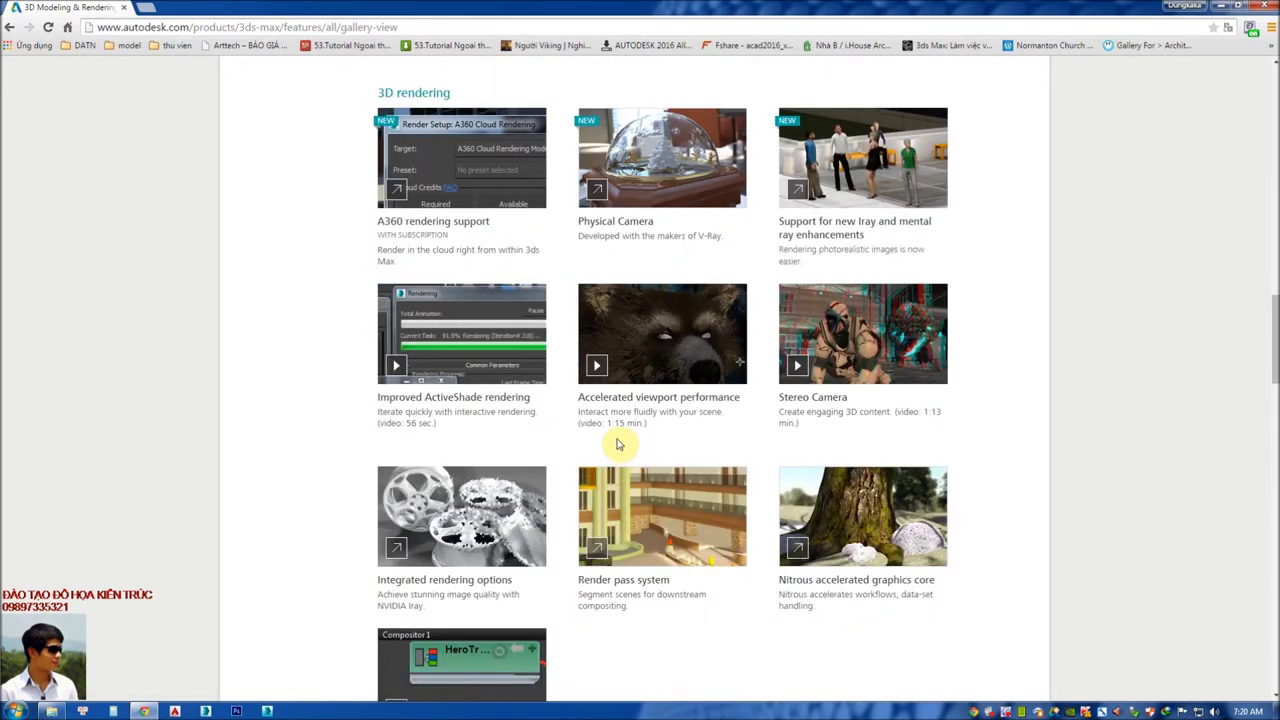
scroll(617, 444, "up", 2)
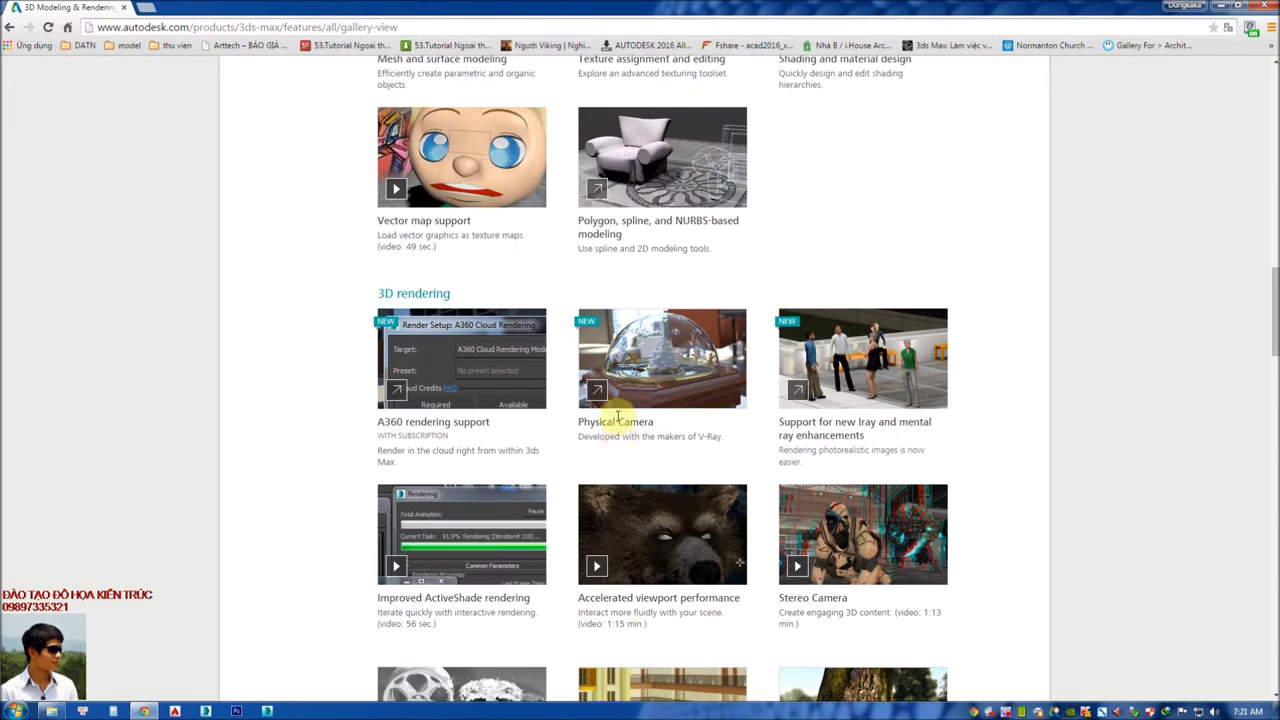
scroll(662, 398, "down", 1)
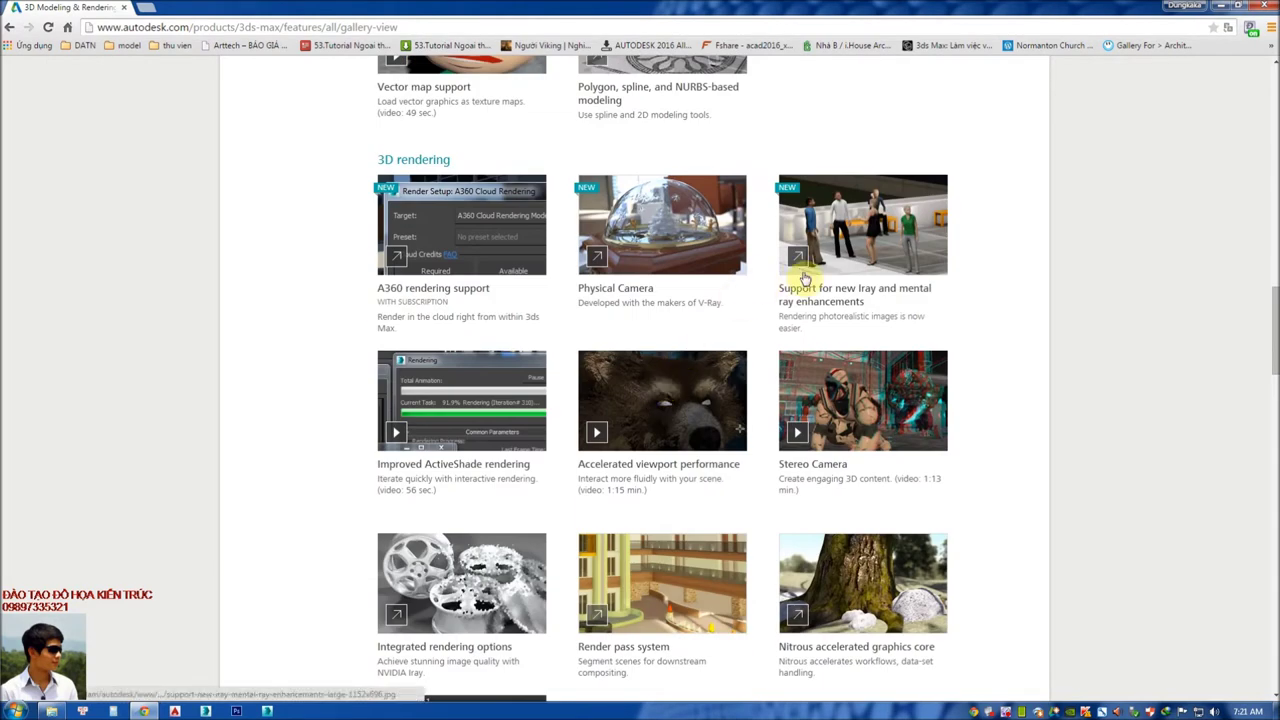
scroll(600, 390, "down", 2)
scroll(592, 382, "down", 2)
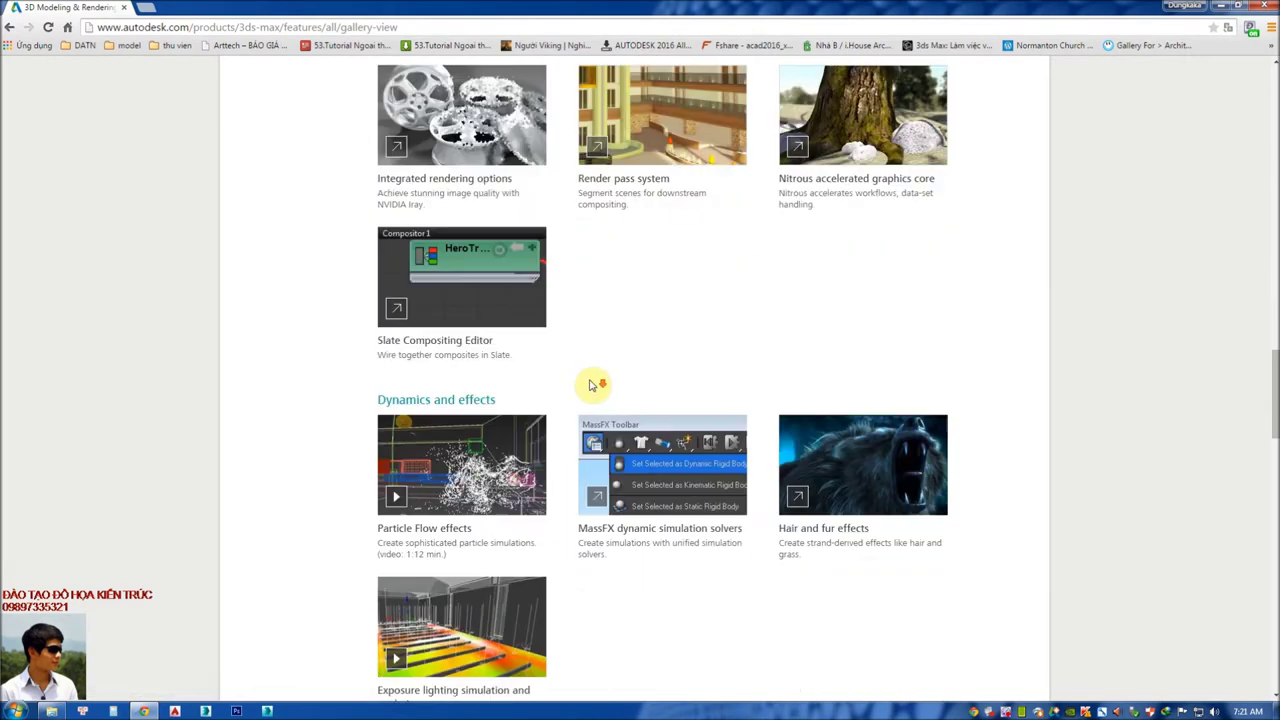
scroll(546, 343, "down", 2)
scroll(551, 346, "down", 1)
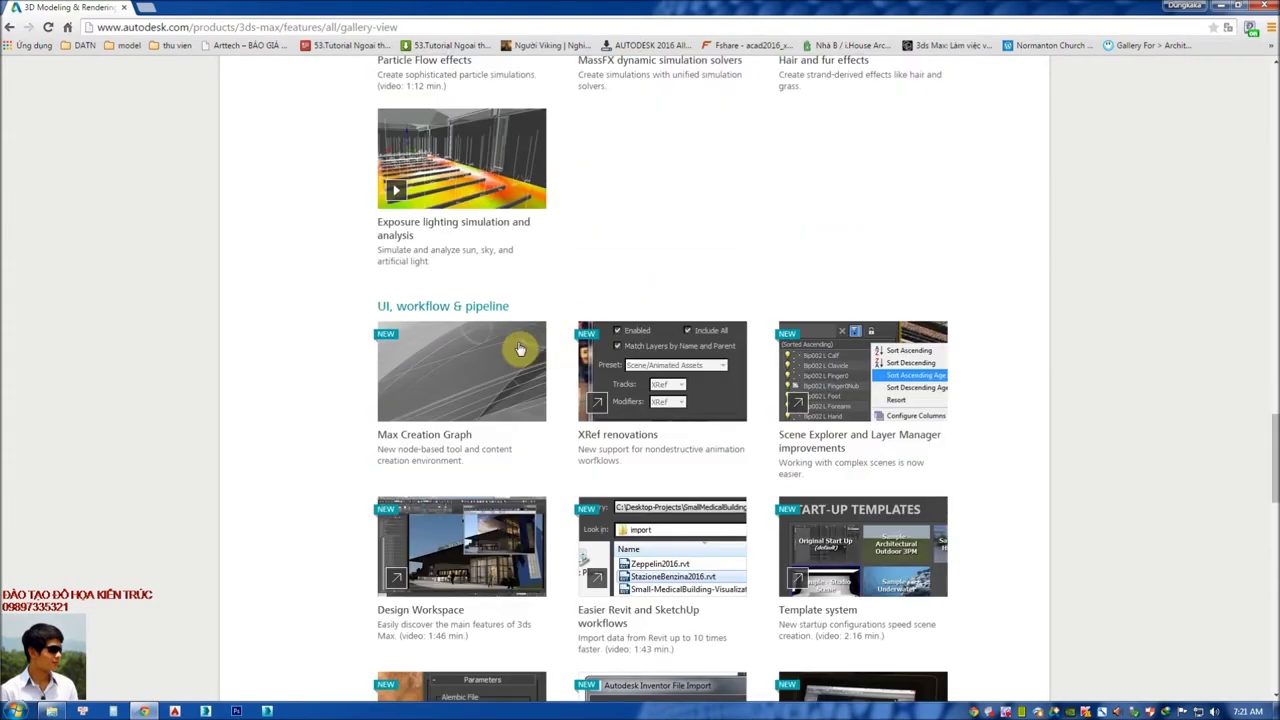
scroll(540, 392, "down", 2)
scroll(525, 387, "down", 2)
scroll(528, 387, "down", 1)
scroll(528, 387, "down", 2)
scroll(528, 387, "down", 2)
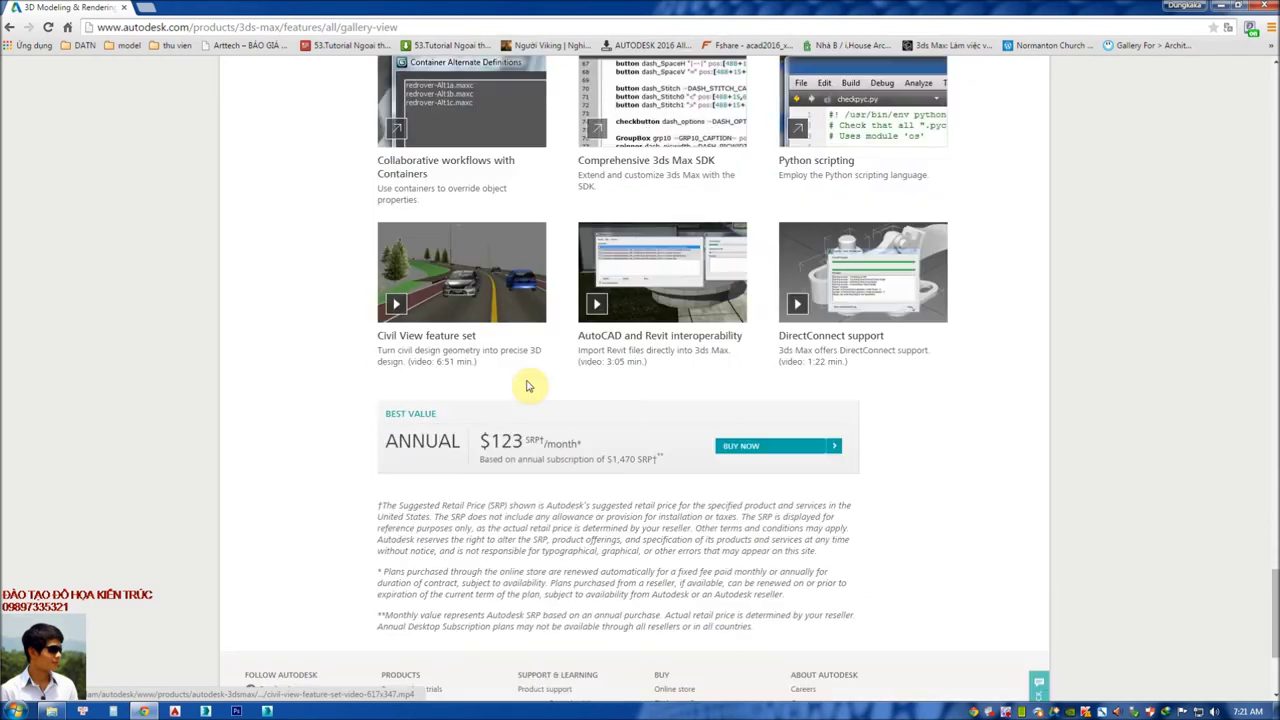
scroll(930, 275, "up", 1)
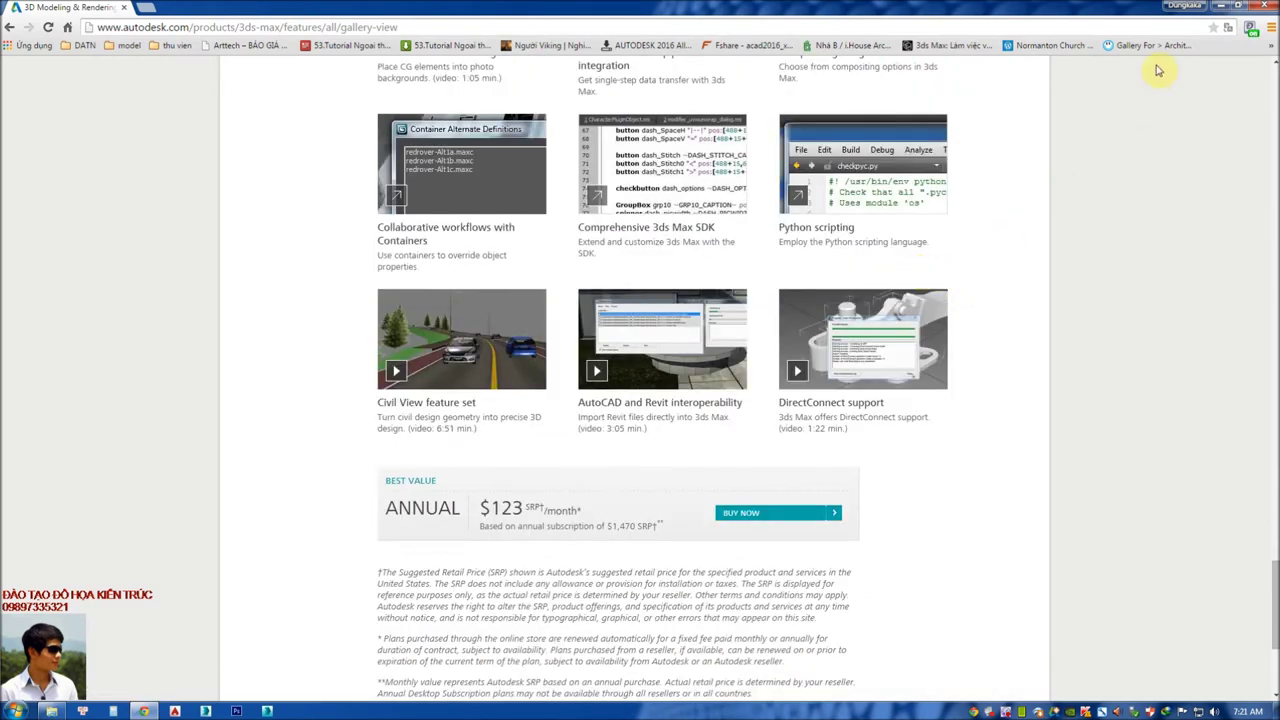
left_click(1218, 8)
right_click(686, 243)
- Dismiss the Autodesk 360 notice and Welcome screen, then maximize 3ds Max 2016
left_click(706, 274)
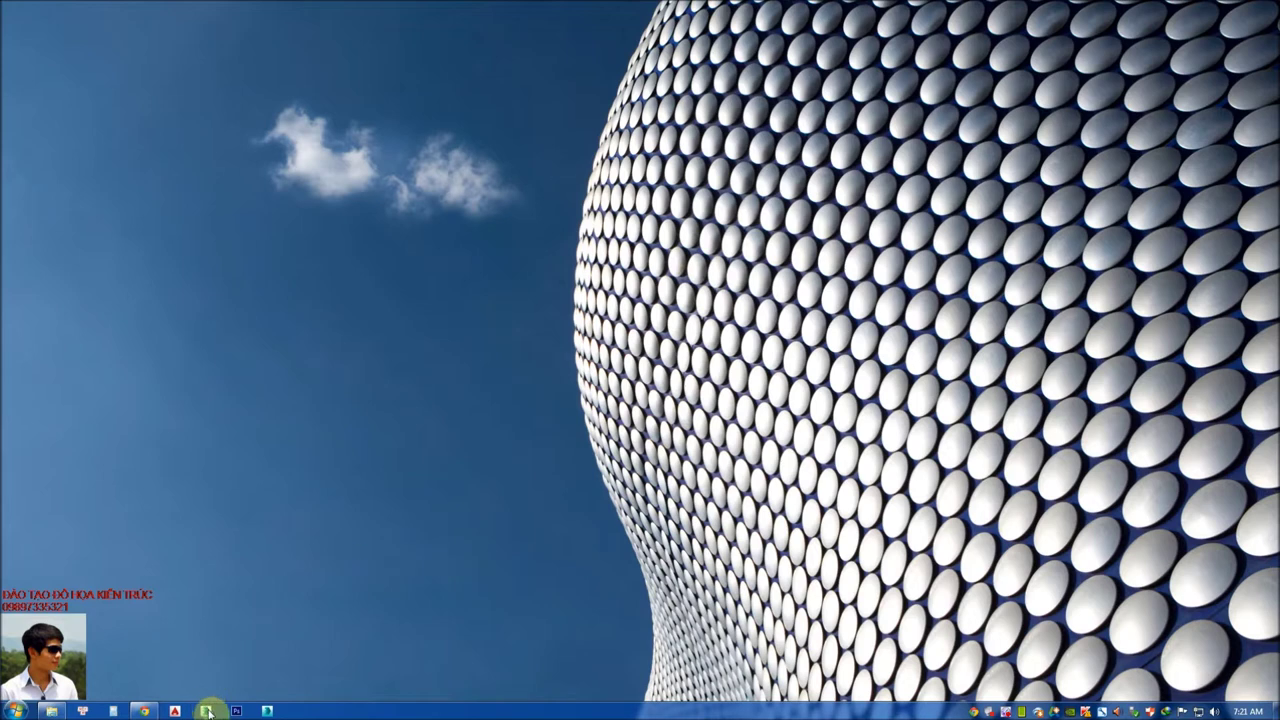
right_click(201, 429)
left_click(222, 466)
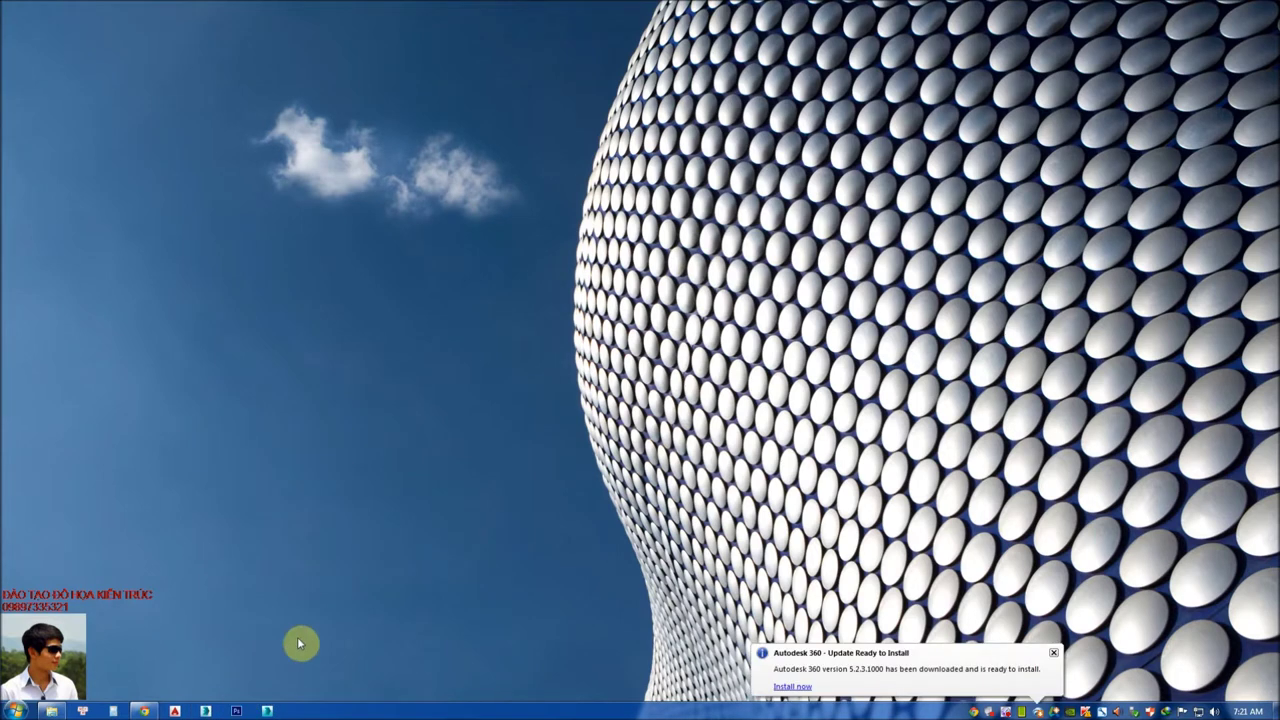
left_click(1050, 652)
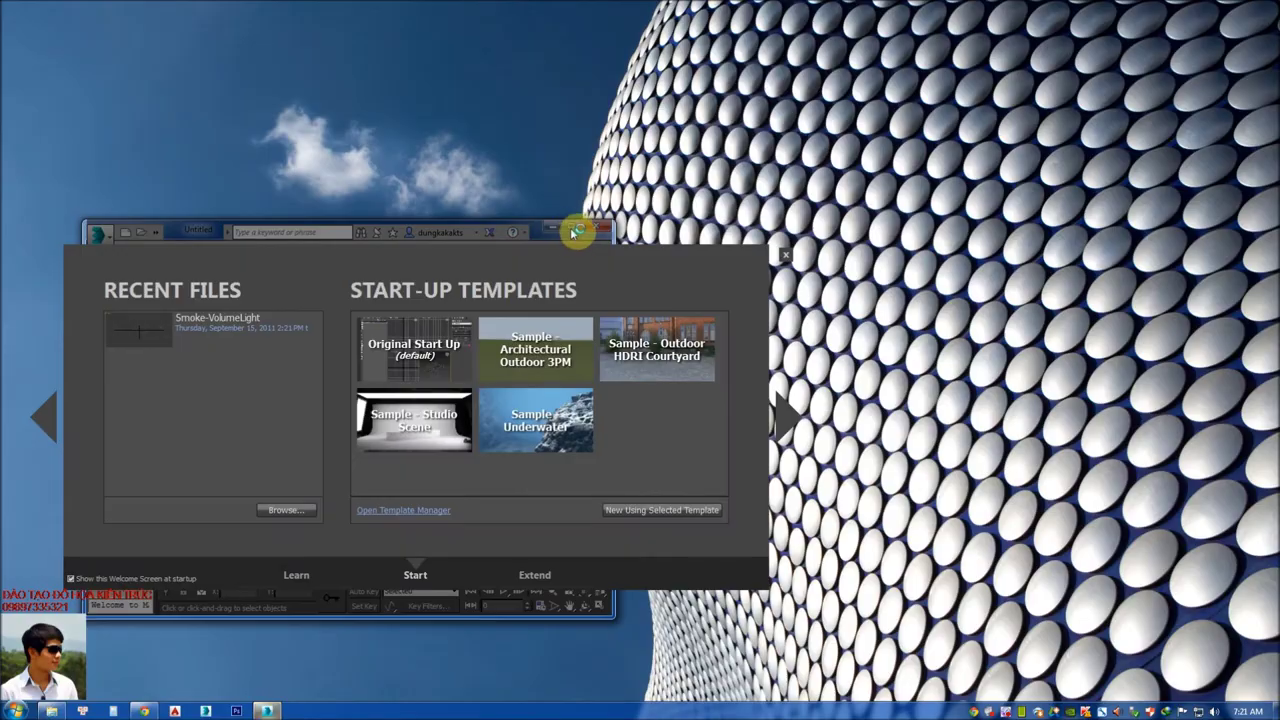
right_click(591, 257)
left_click(560, 277)
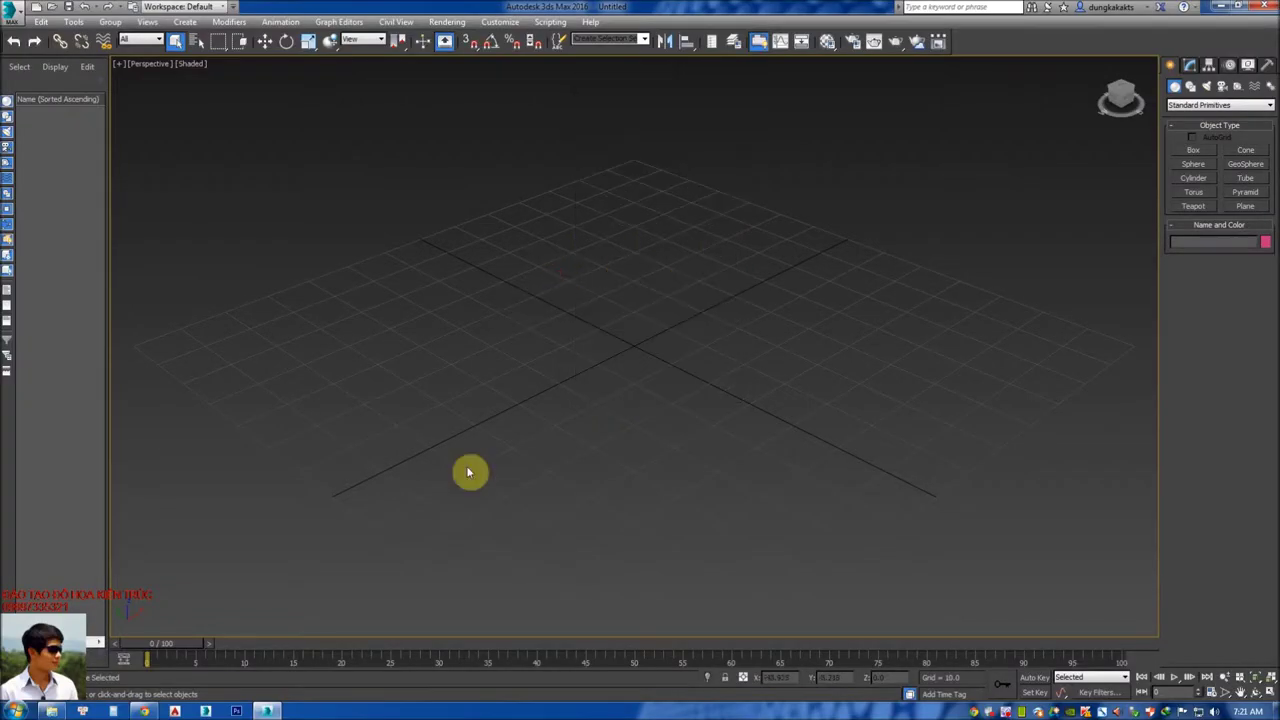
- Start 3ds Max 2015 and minimize 3ds Max 2016 to the desktop
left_click(205, 711)
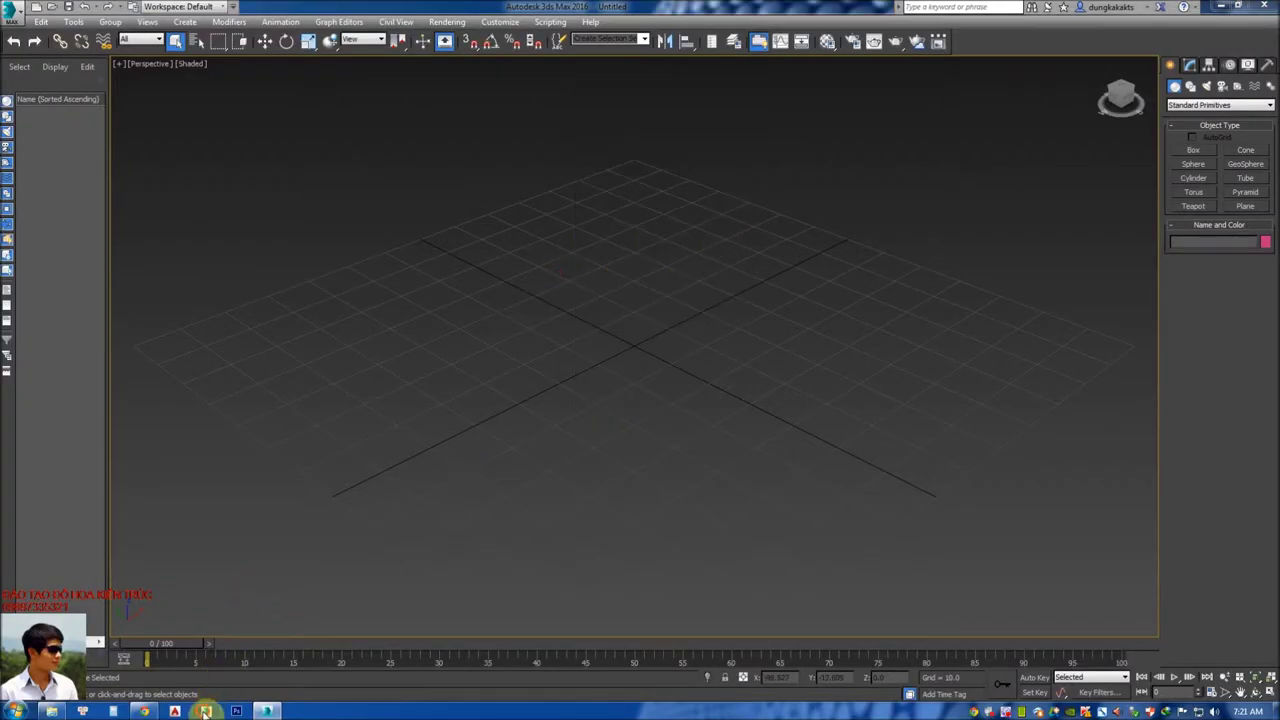
left_click(1220, 8)
right_click(1060, 120)
left_click(1068, 157)
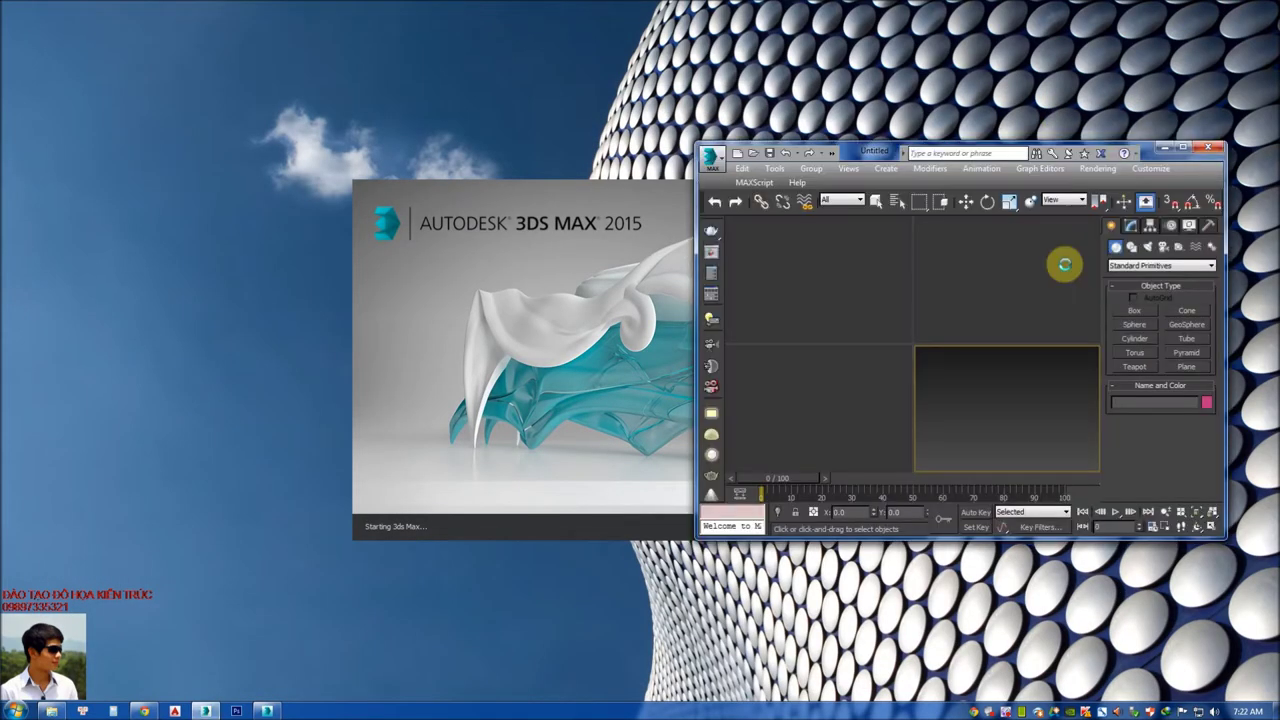
- Maximize 3ds Max 2015, cancel Box creation, and make the Perspective viewport active
left_click(1183, 147)
right_click(504, 471)
right_click(757, 297)
right_click(612, 486)
right_click(773, 453)
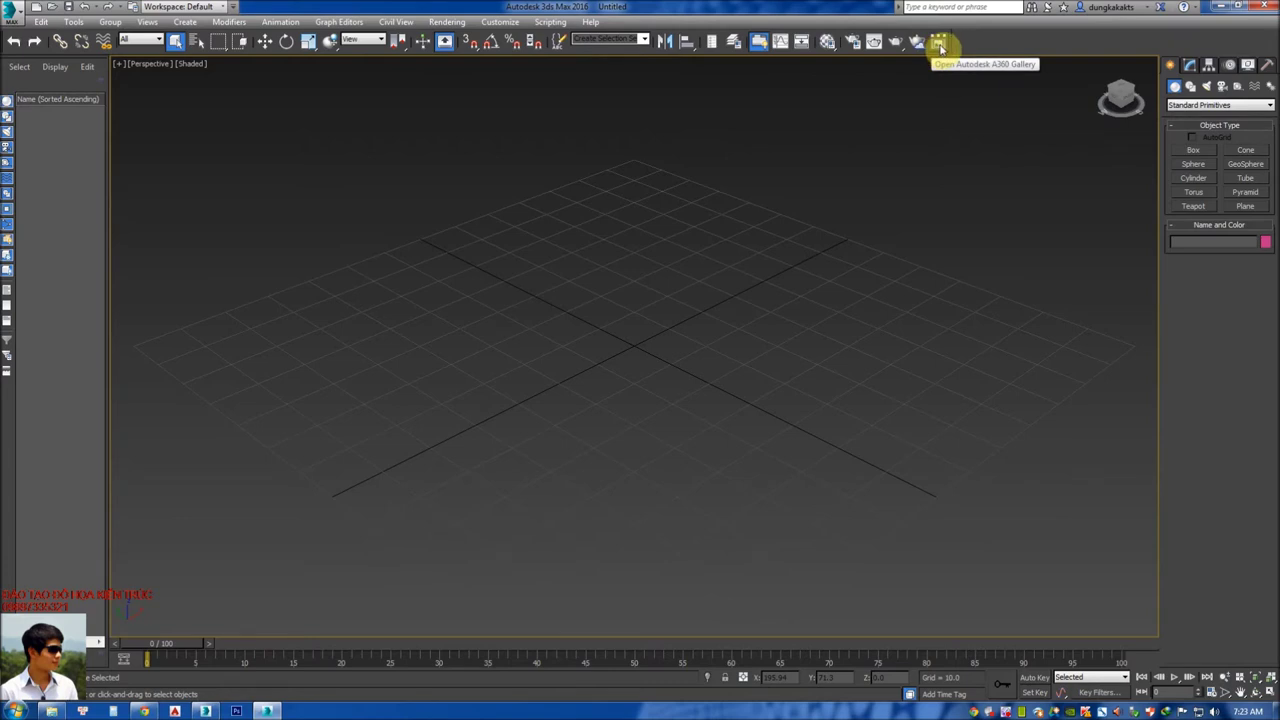
- Launch the A360 rendering gallery from the 3ds Max 2016 toolbar button
scroll(300, 560, "down", 3)
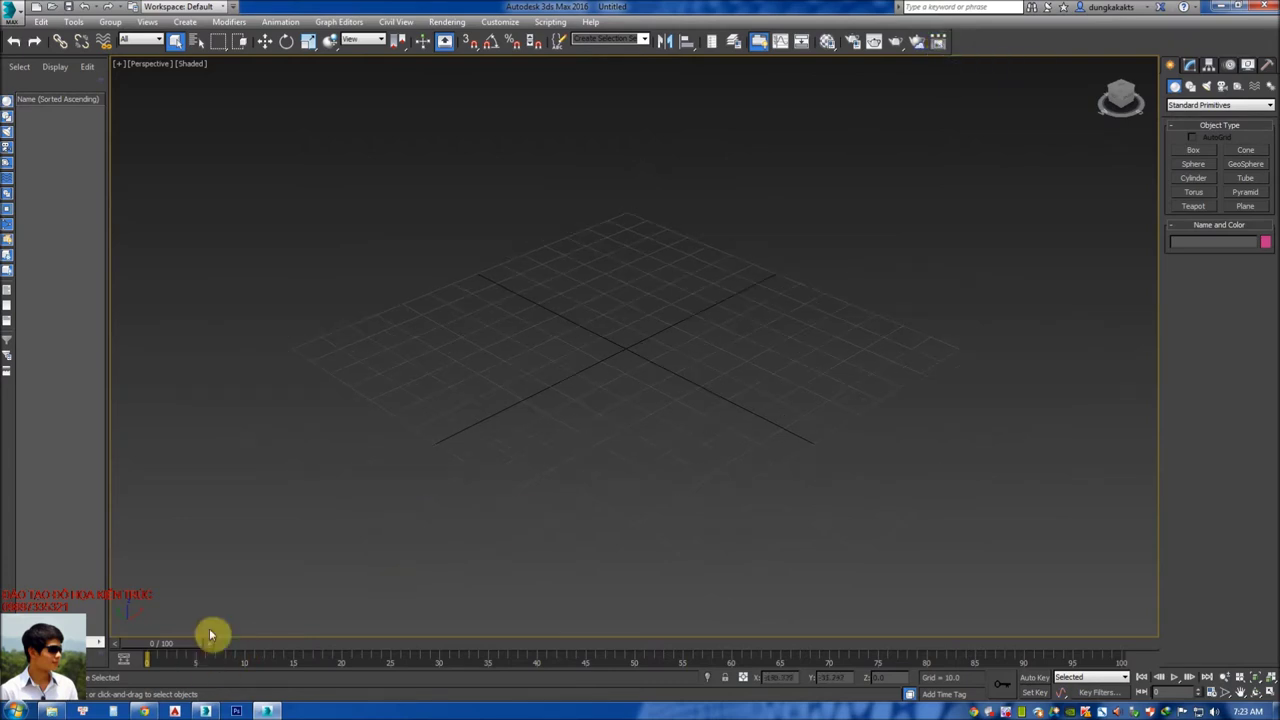
left_click(414, 229)
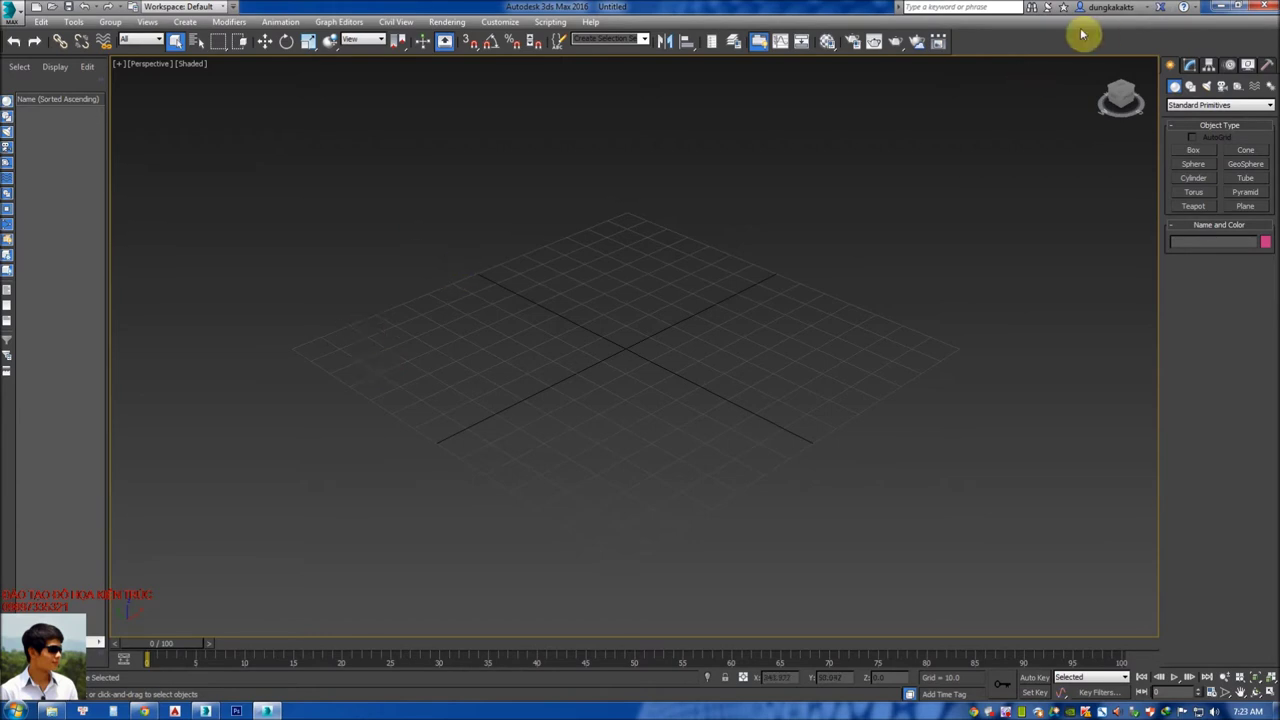
left_click(938, 41)
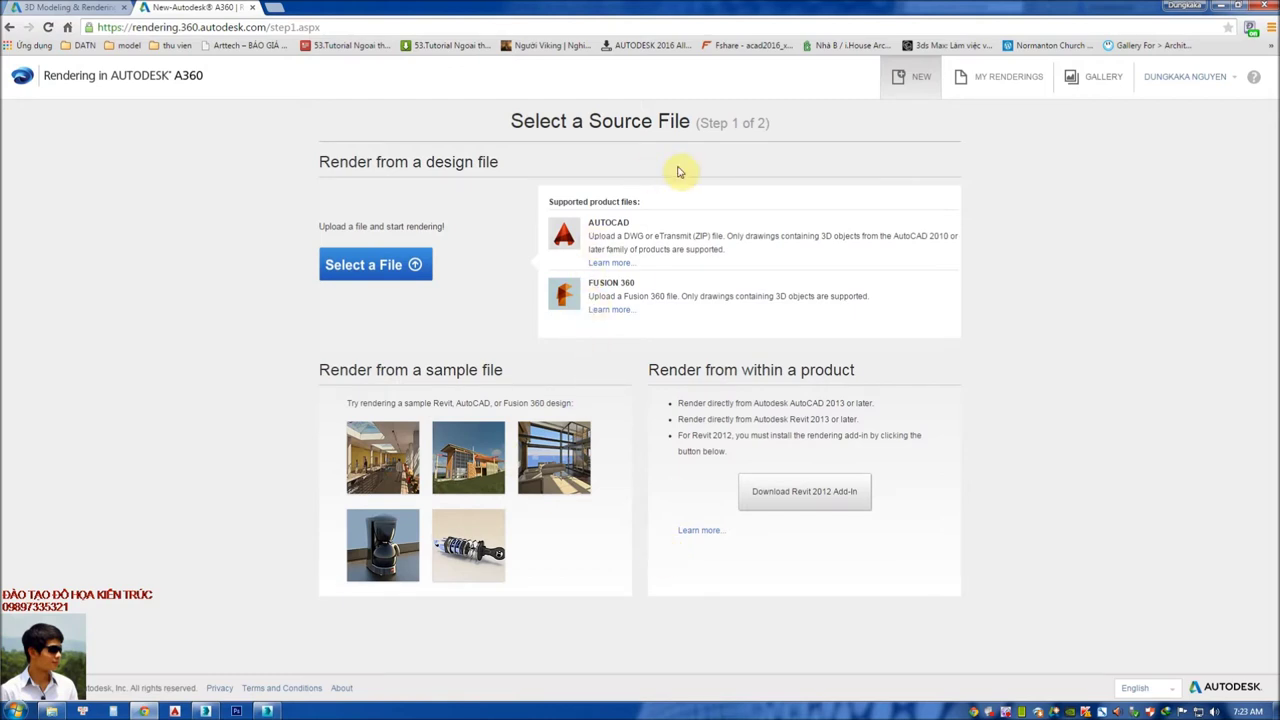
- Open the A360 GALLERY page and scroll through the rendered project thumbnails
left_click(1100, 80)
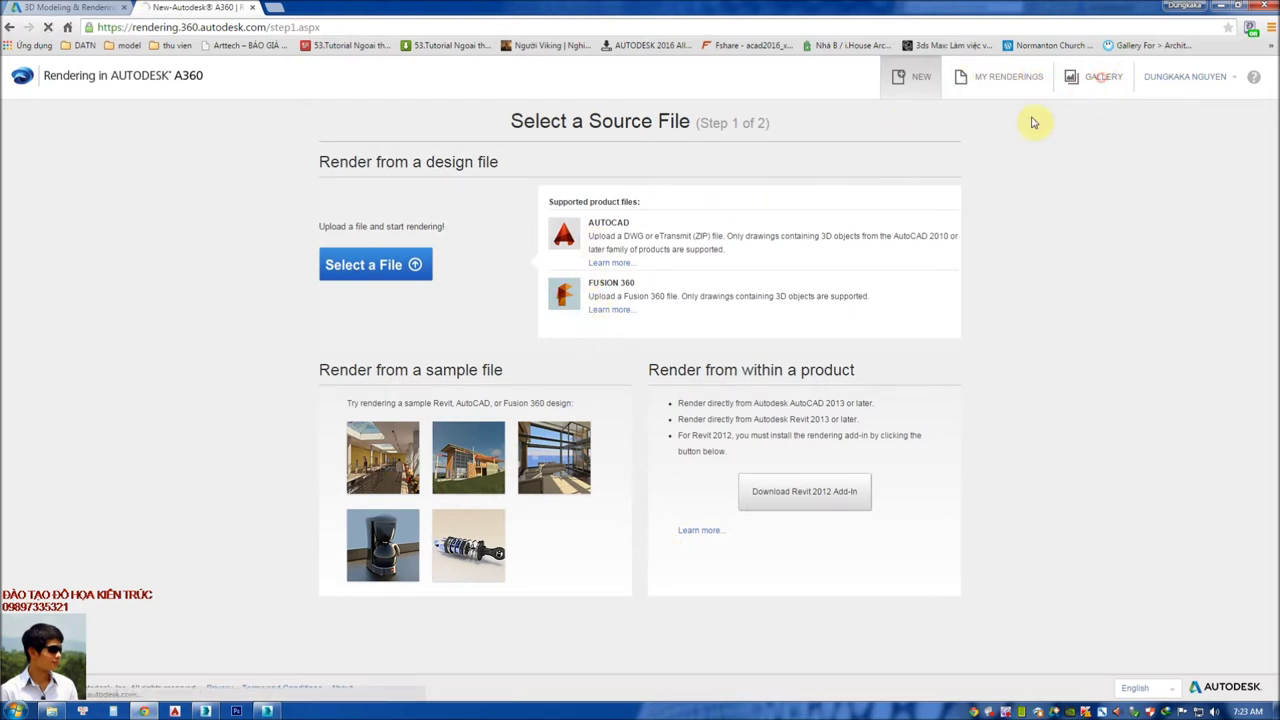
scroll(687, 479, "down", 8)
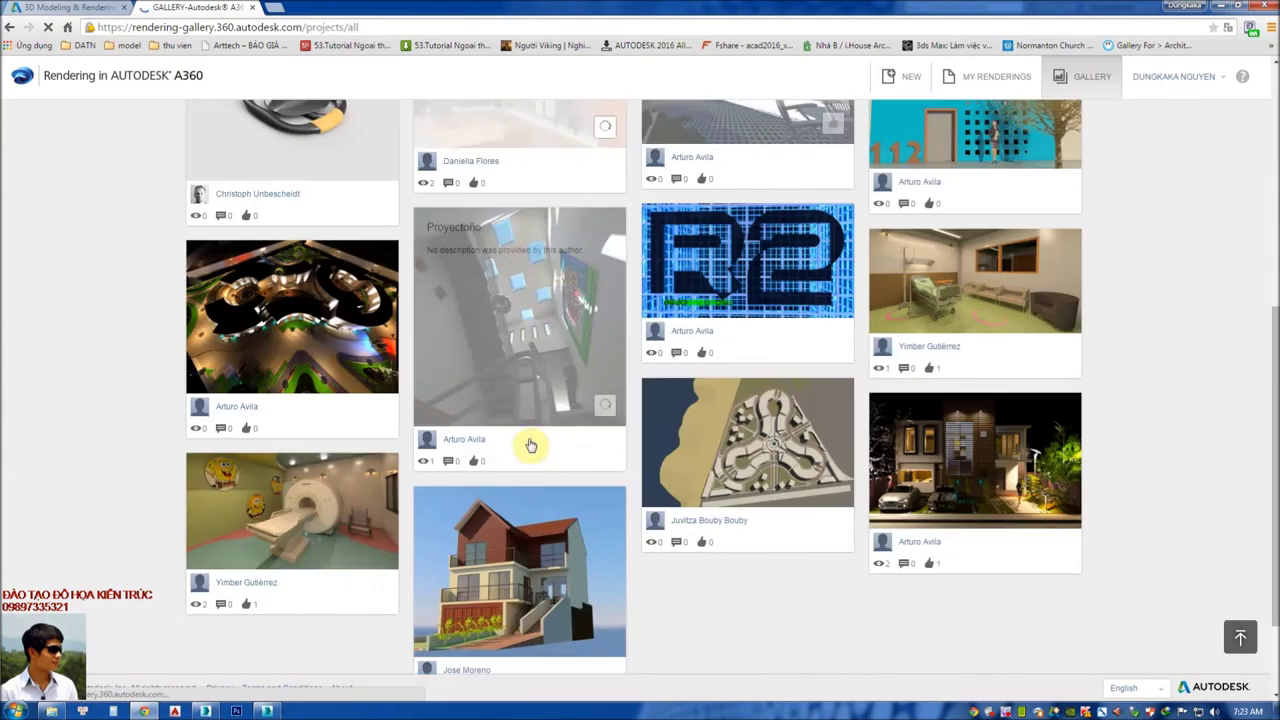
scroll(551, 451, "down", 1)
scroll(571, 423, "down", 1)
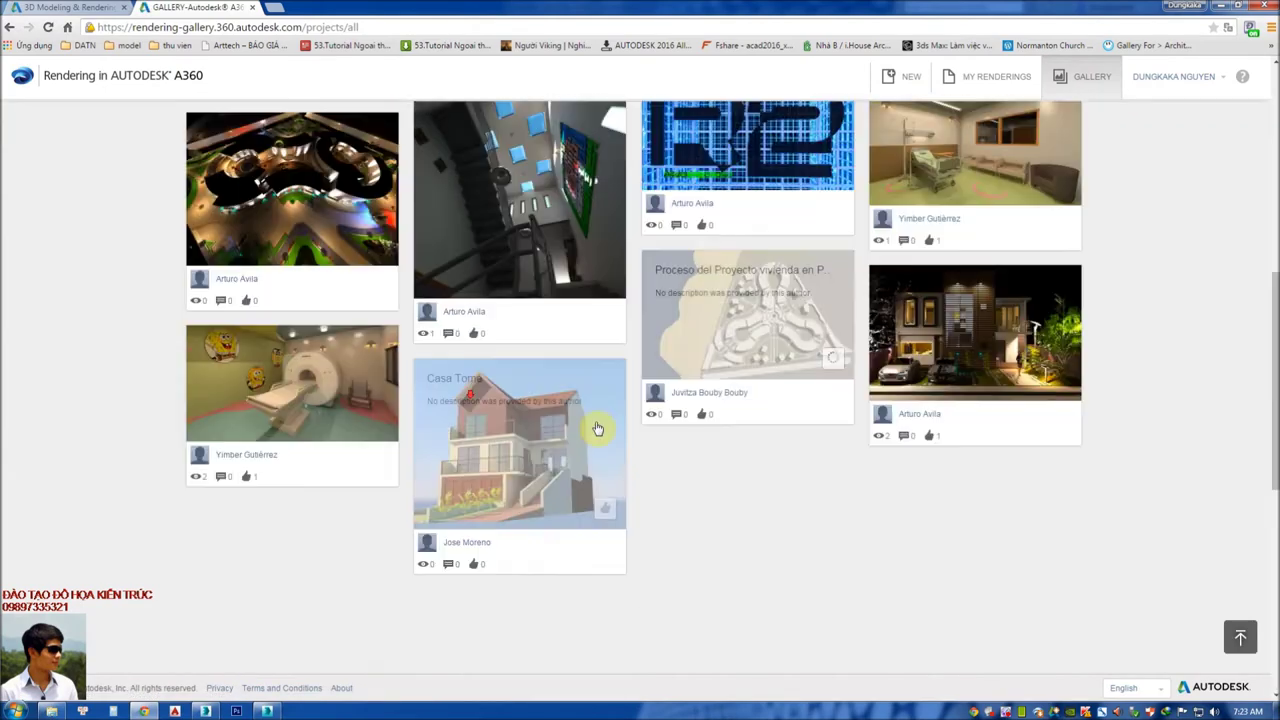
scroll(607, 417, "down", 3)
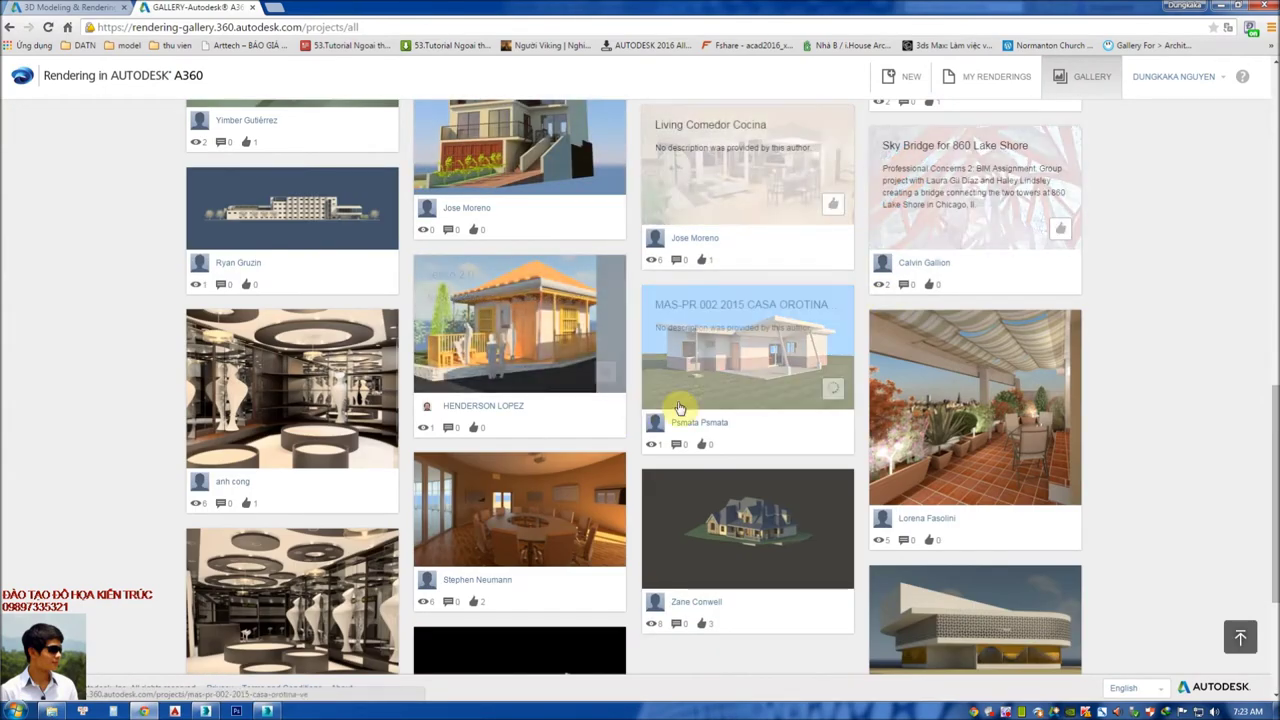
scroll(703, 231, "down", 1)
scroll(703, 231, "down", 2)
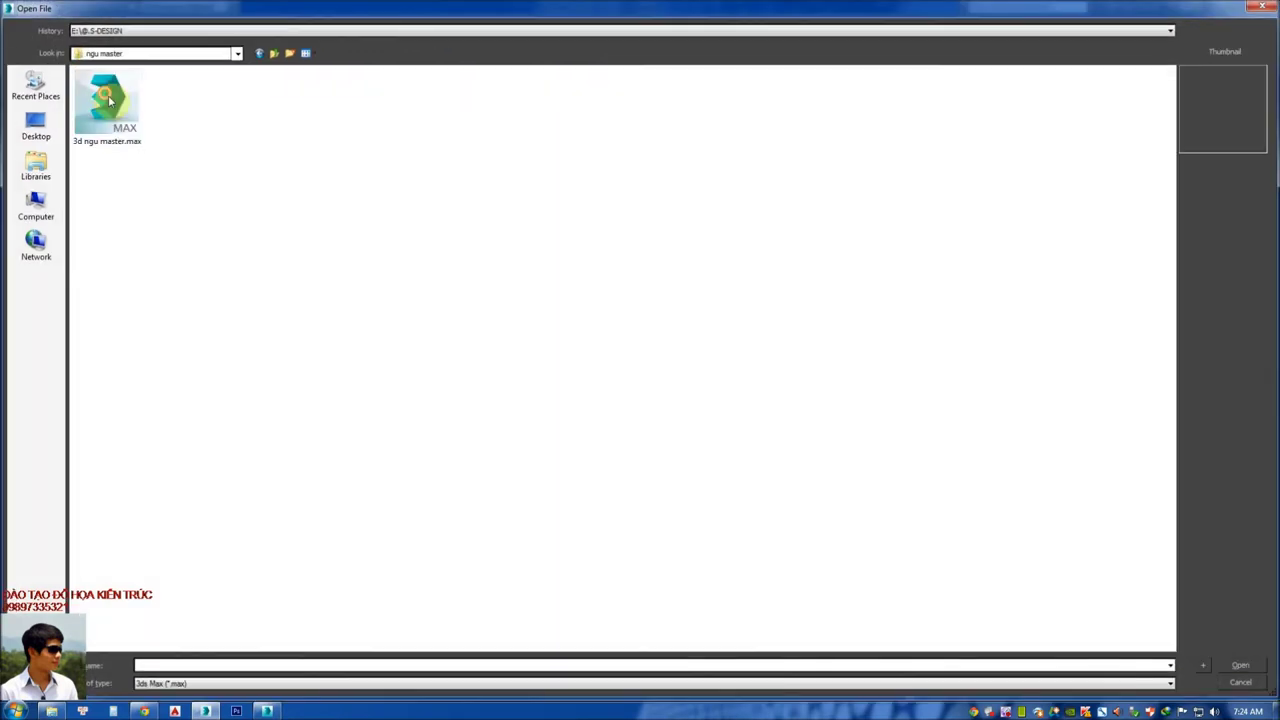
- Load 3d ngu master.max in 3ds Max 2015, then switch to 3ds Max 2016
left_click(125, 113)
double_click(125, 113)
mouse_move(266, 711)
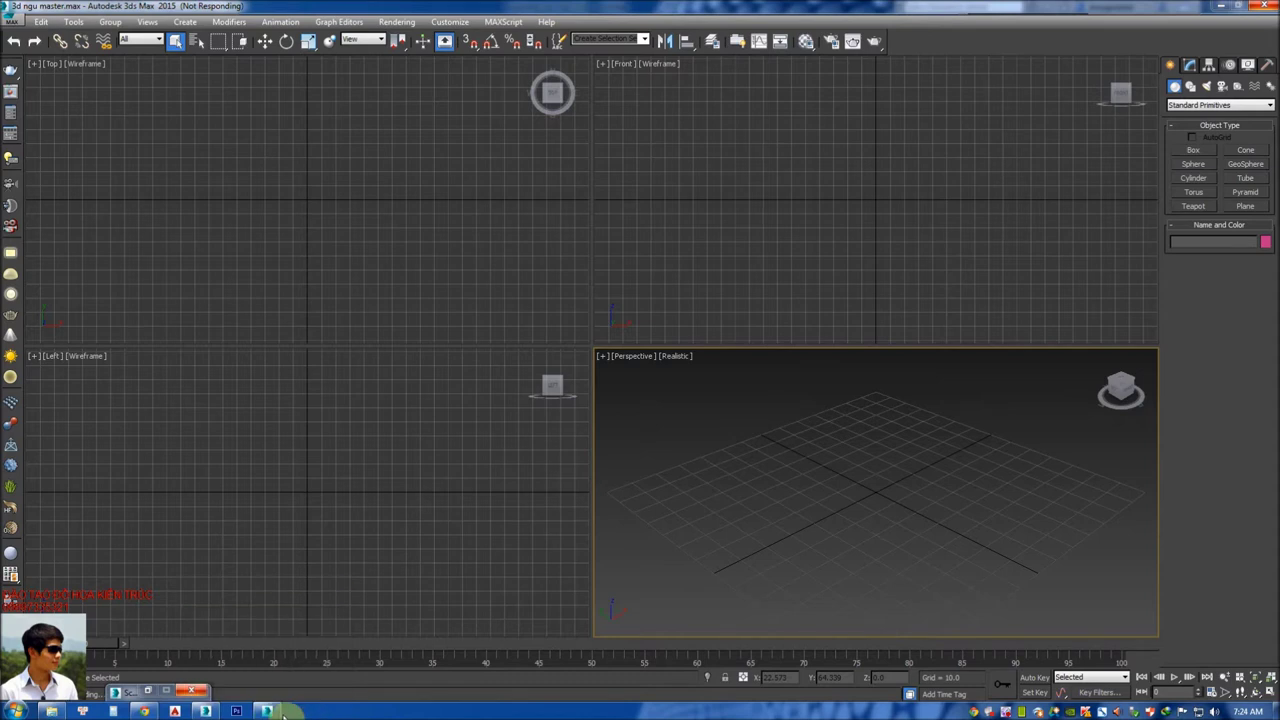
left_click(270, 708)
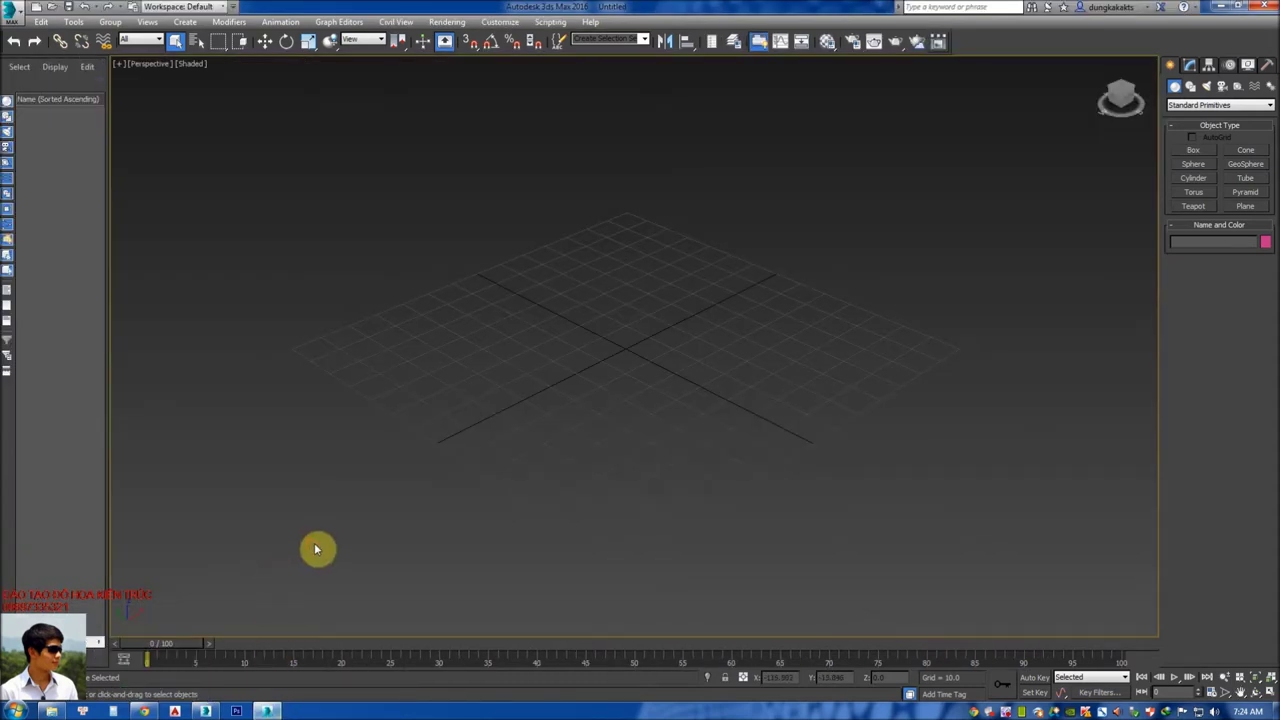
- Open Desktop > ngu master > 3d ngu master.max, accepting missing DLLs and external files
key("ctrl+o")
left_click(36, 125)
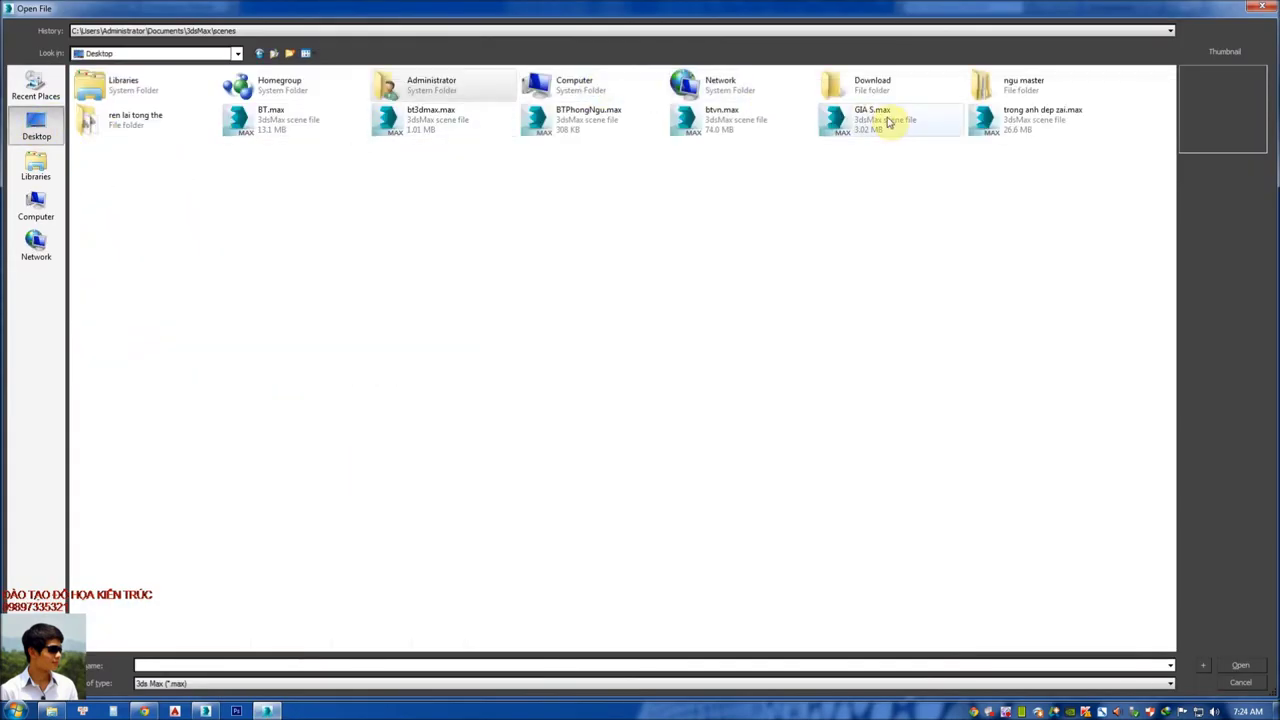
double_click(1023, 93)
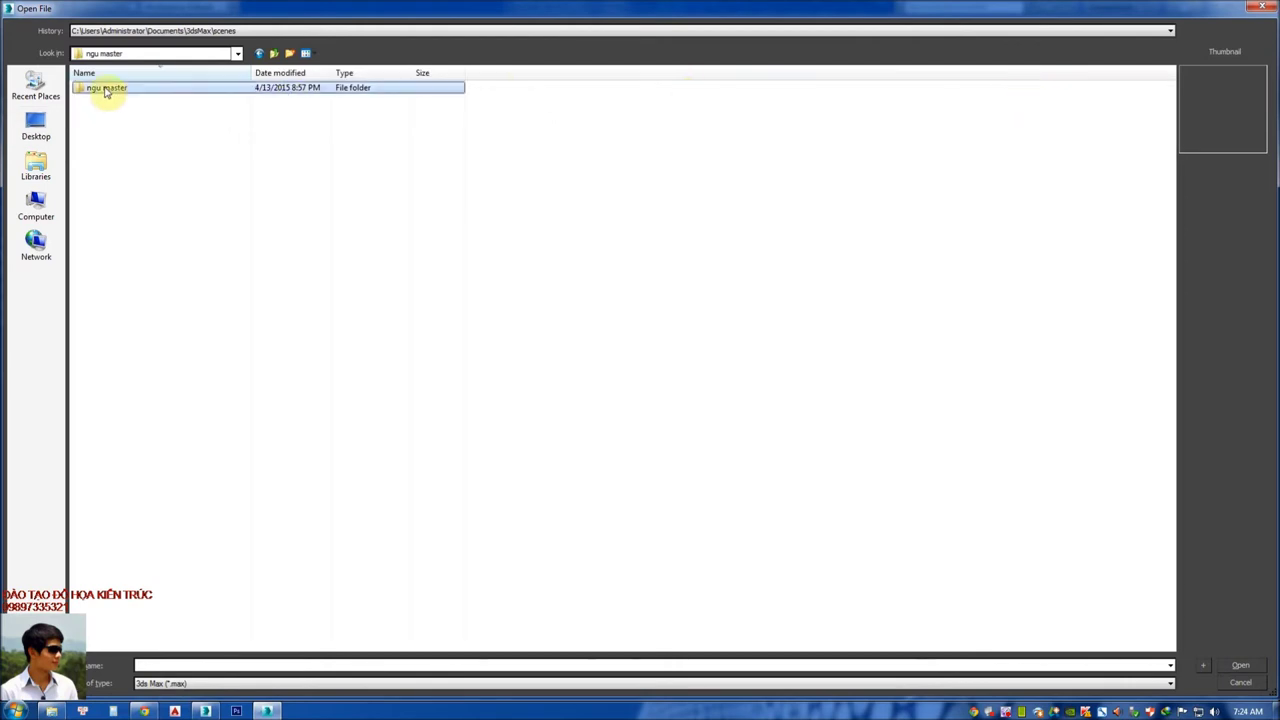
double_click(106, 91)
left_click(106, 105)
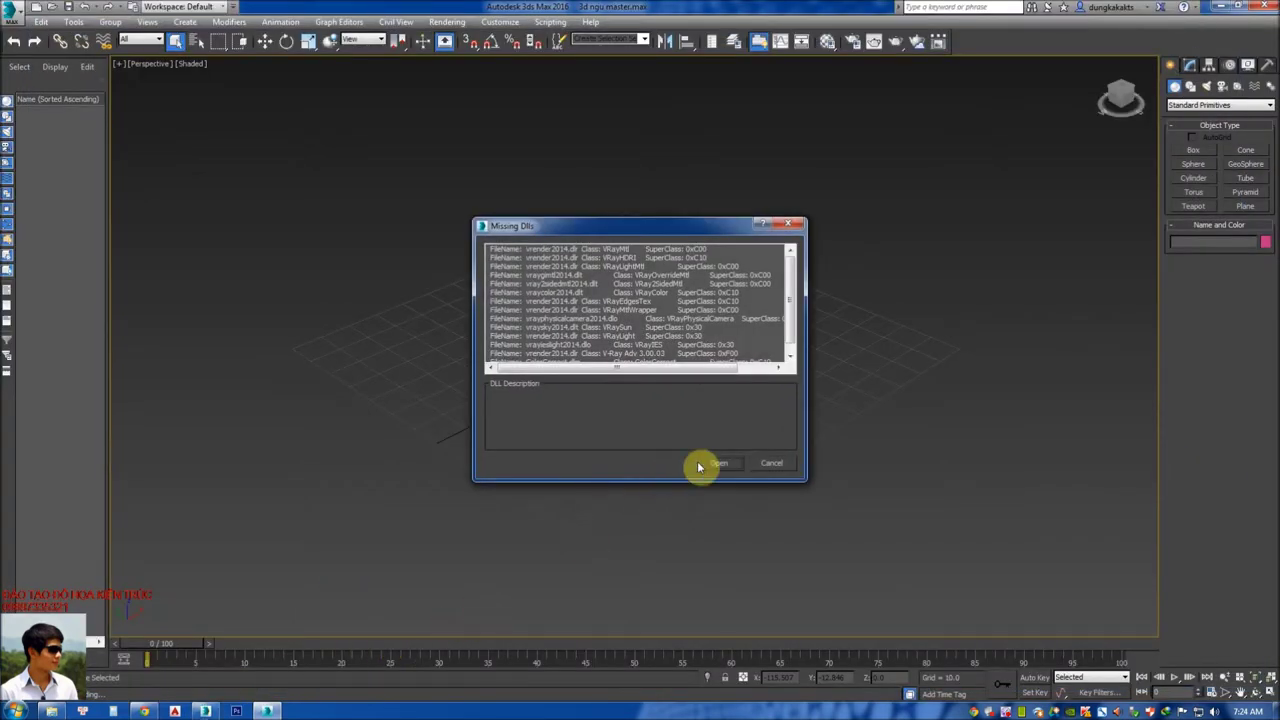
left_click(710, 464)
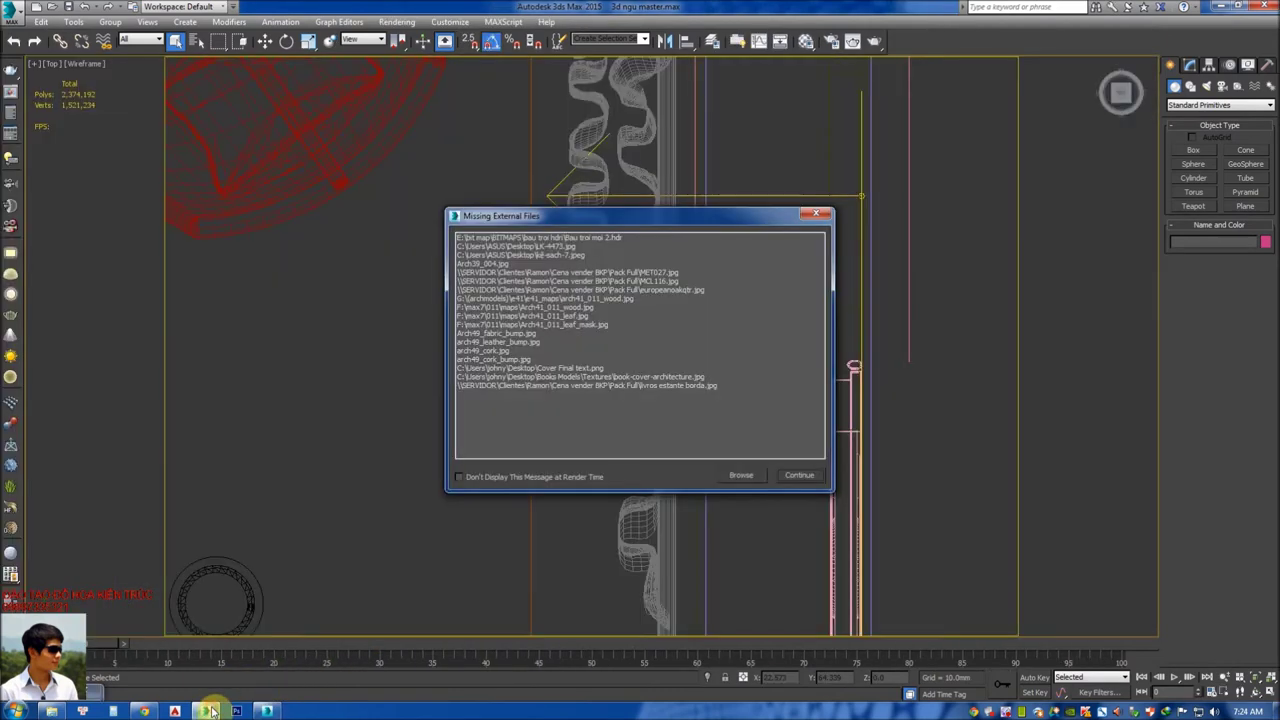
left_click(780, 471)
left_click(703, 404)
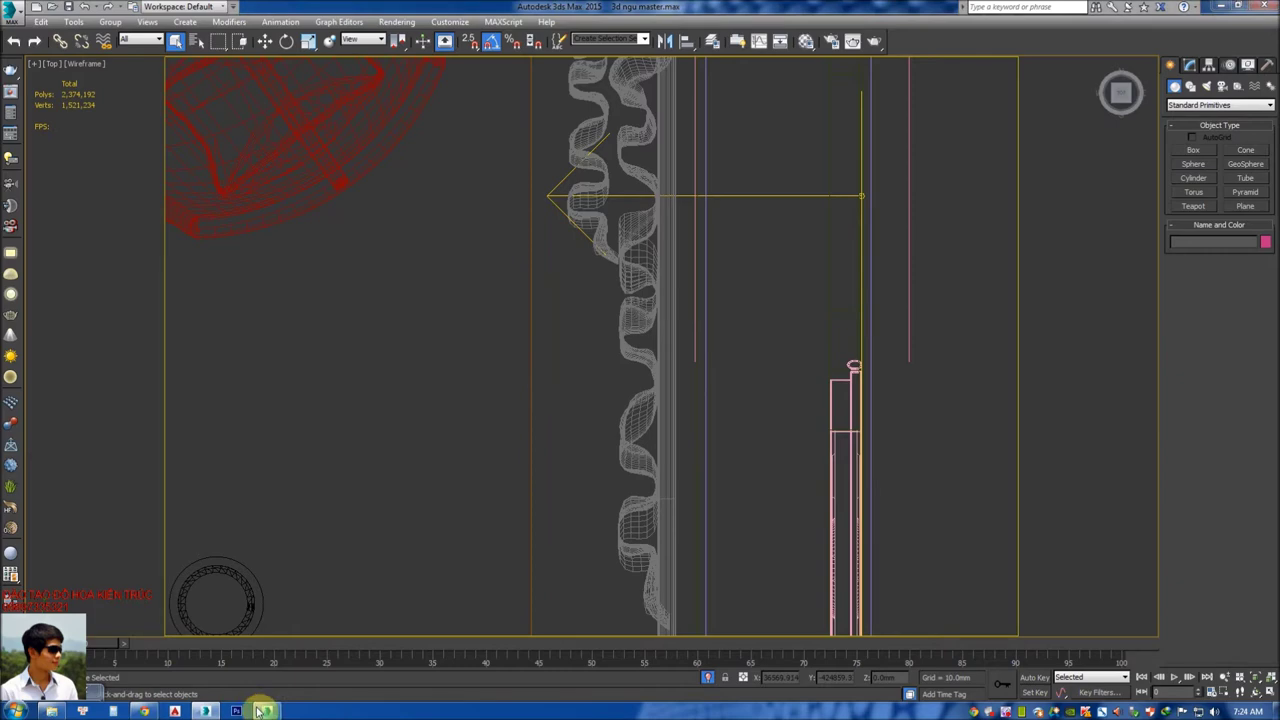
mouse_move(264, 711)
left_click(268, 640)
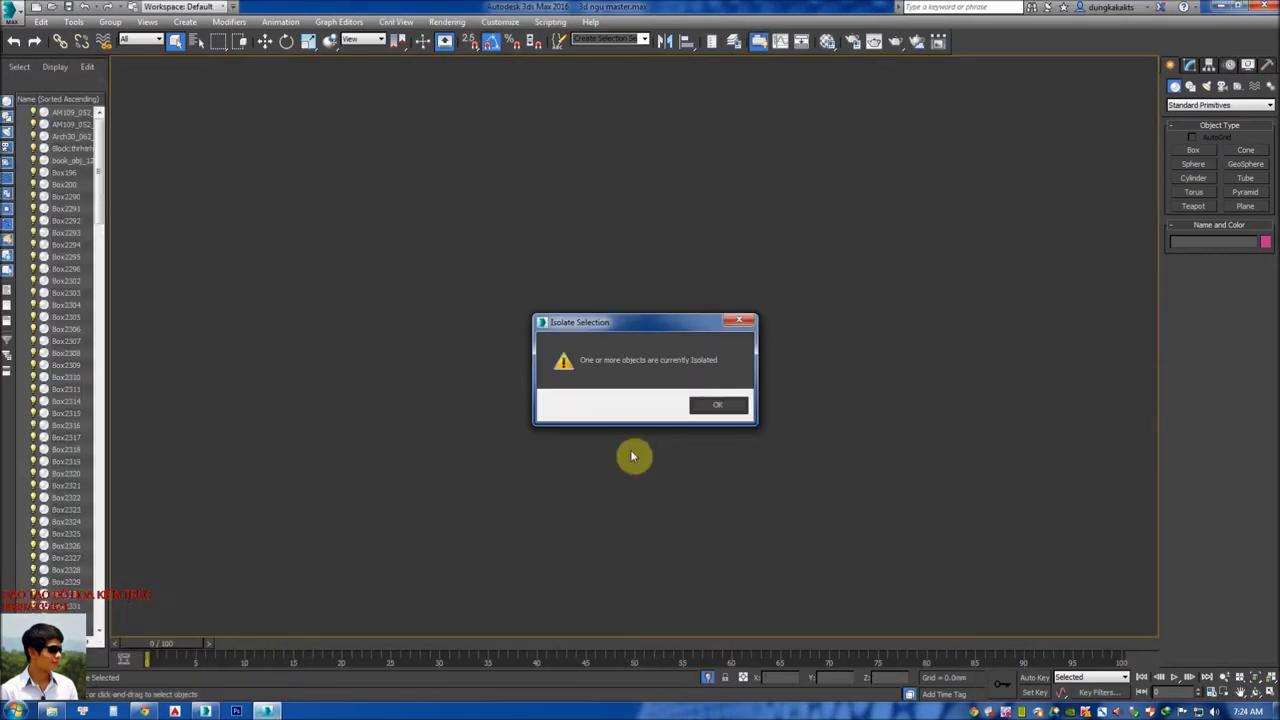
- Dismiss the isolation warning, zoom the floor plan, and briefly check 3ds Max 2015
left_click(709, 410)
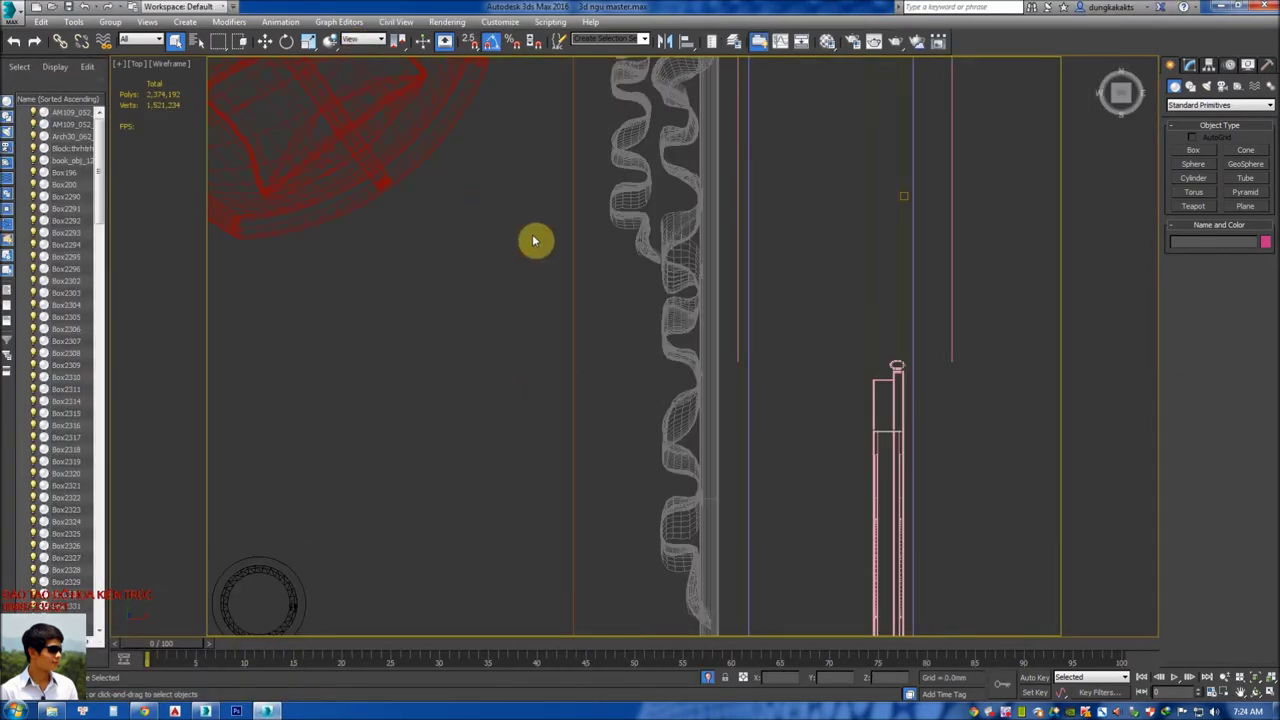
scroll(514, 334, "down", 3)
scroll(491, 306, "down", 3)
scroll(491, 306, "down", 3)
scroll(508, 305, "down", 2)
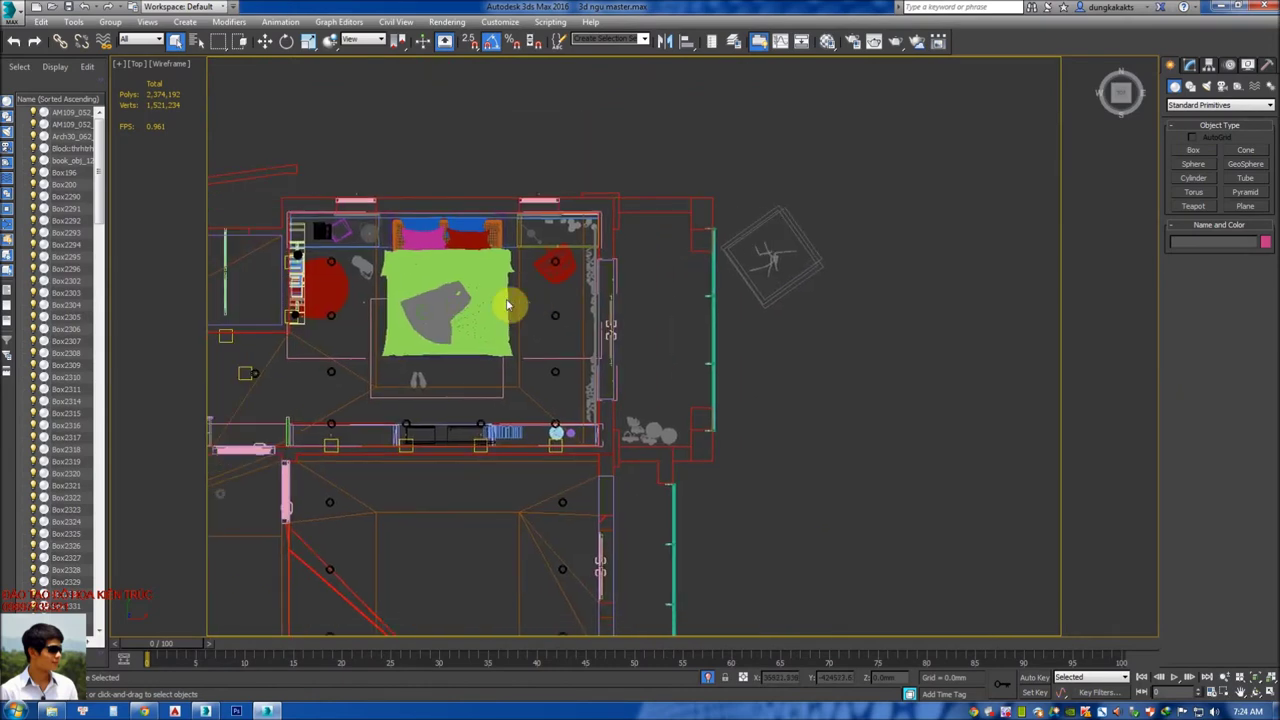
scroll(508, 305, "up", 3)
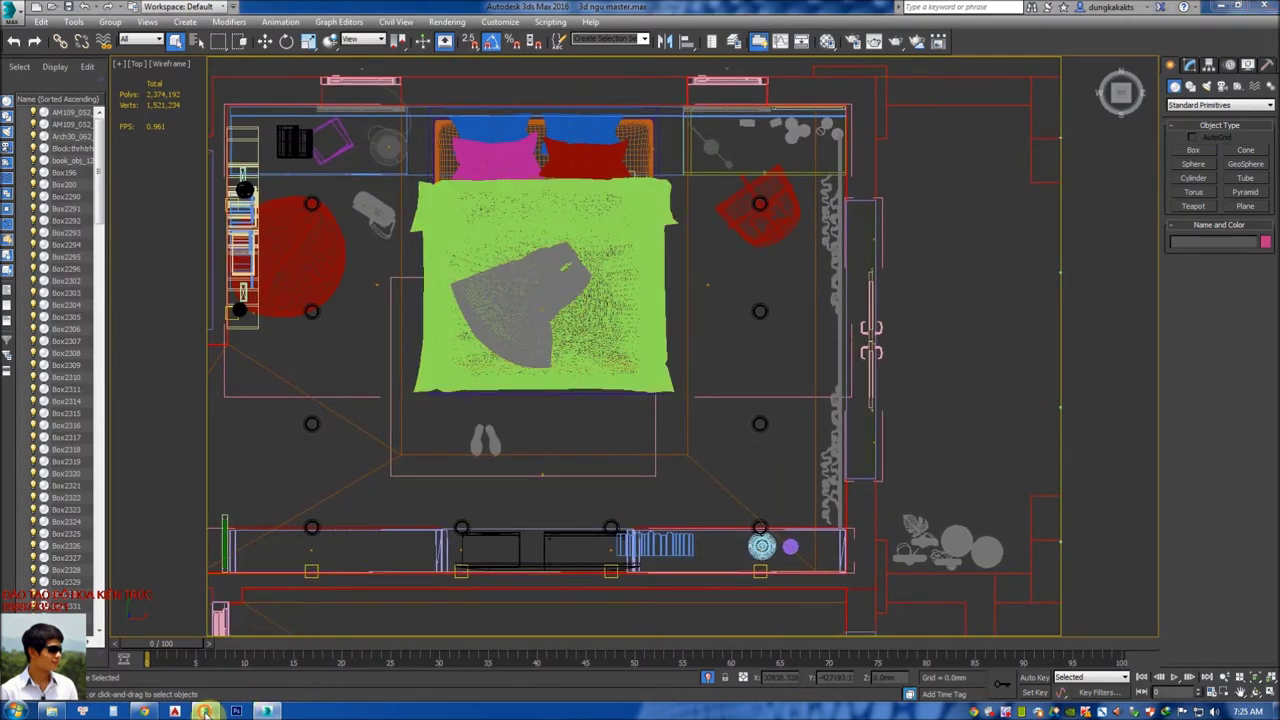
left_click(205, 711)
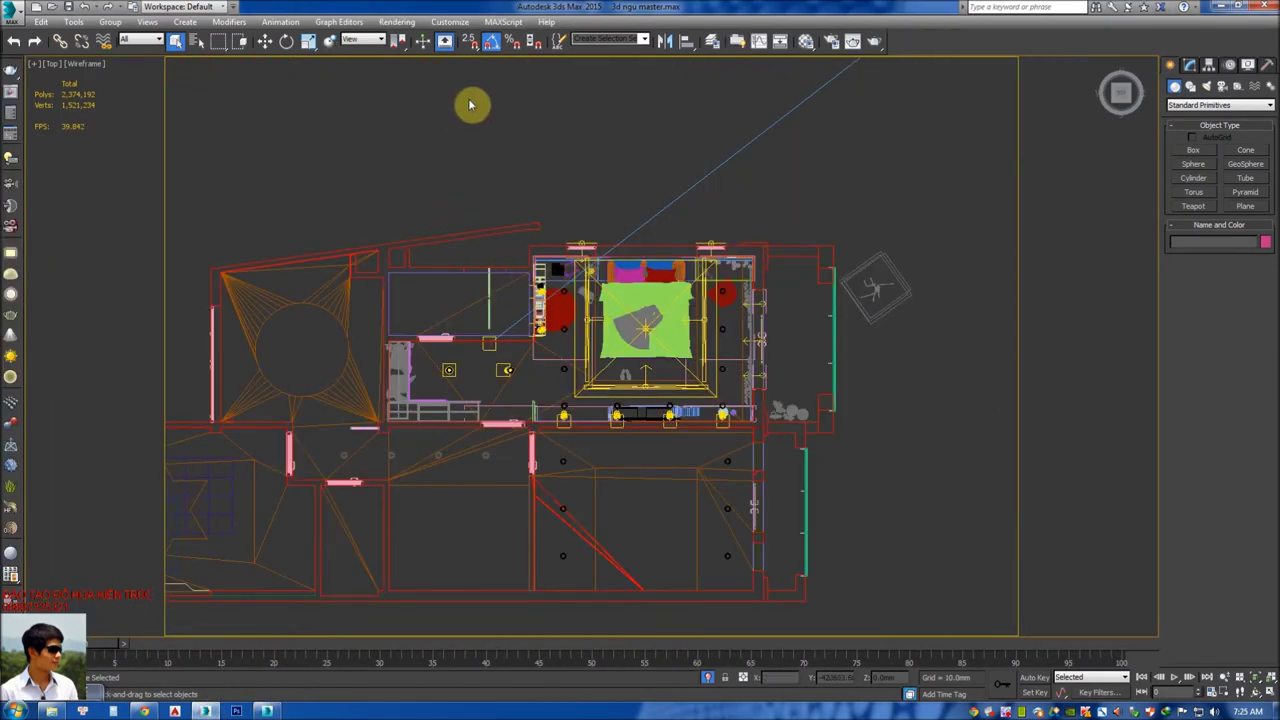
key("alt+Tab")
- Select the bed in 3ds Max 2016 and pan the plan before bringing 3ds Max 2015 forward
scroll(530, 320, "down", 1)
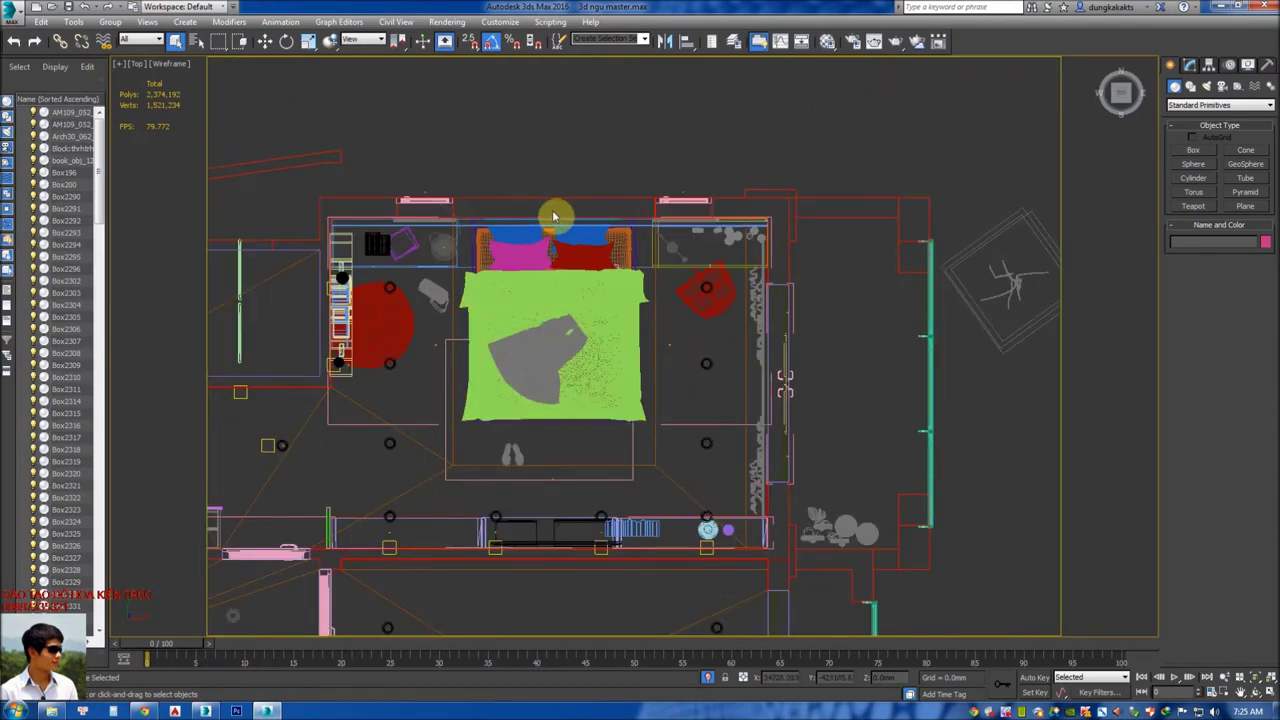
left_click(602, 318)
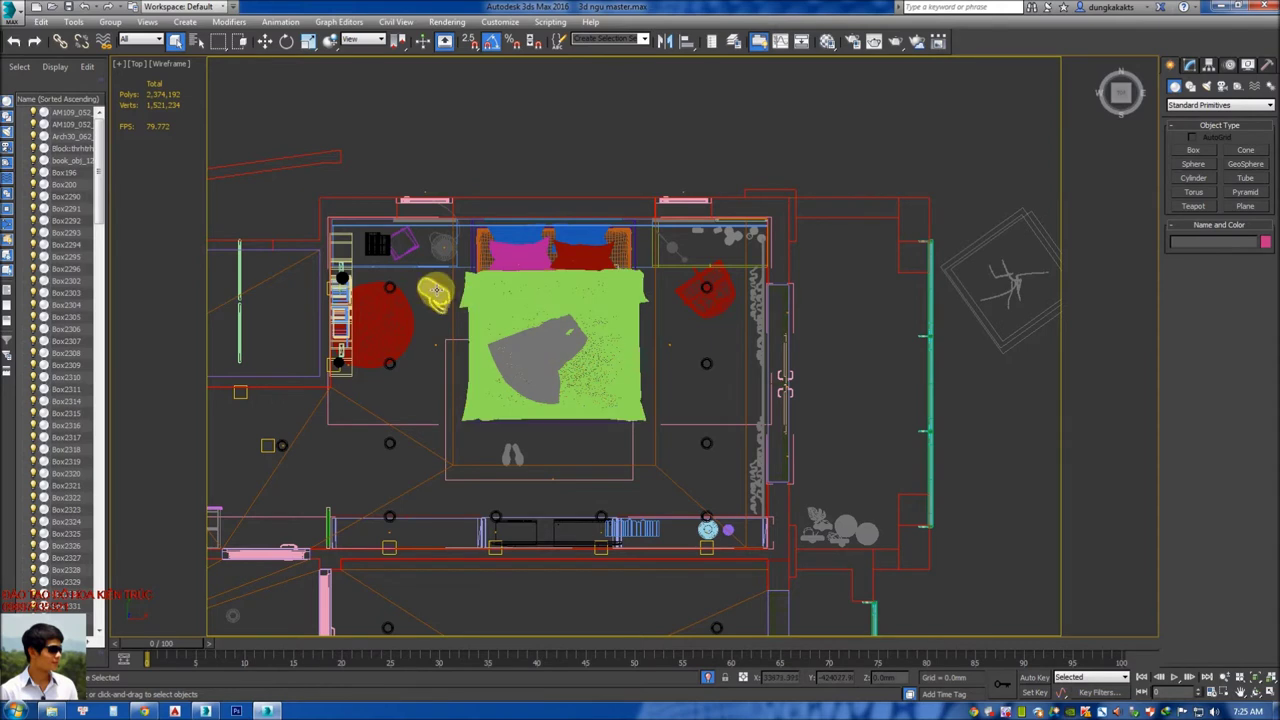
middle_click_drag(440, 300, 472, 299)
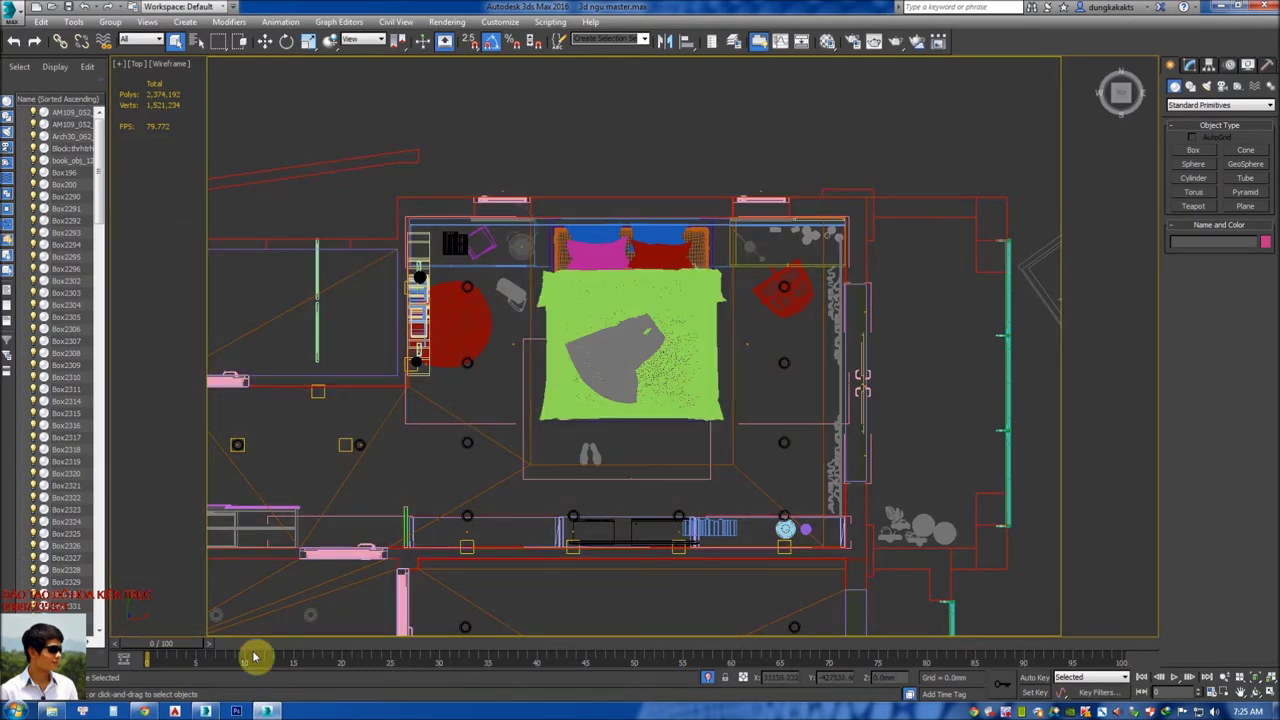
left_click(207, 711)
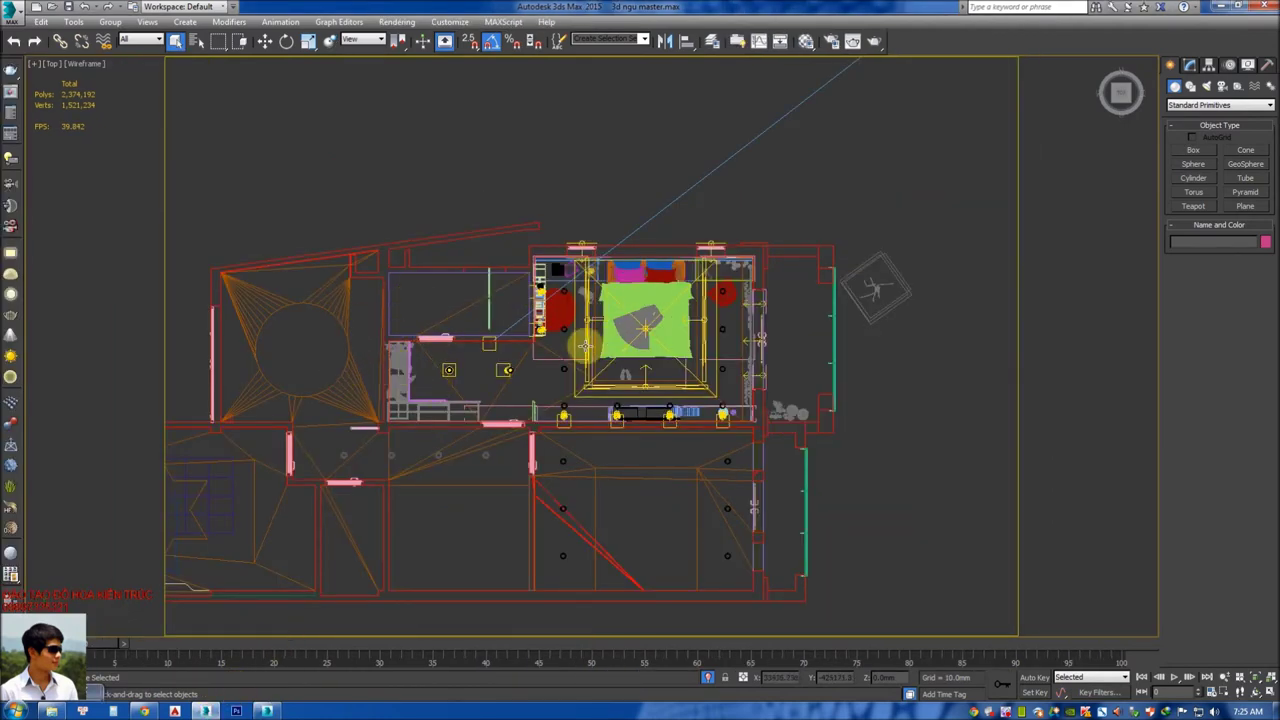
- Zoom in on the bed and select the bed cloth, red pillows and a back pillow
scroll(540, 350, "up", 1)
scroll(600, 300, "up", 1)
scroll(590, 270, "up", 1)
left_click(586, 266)
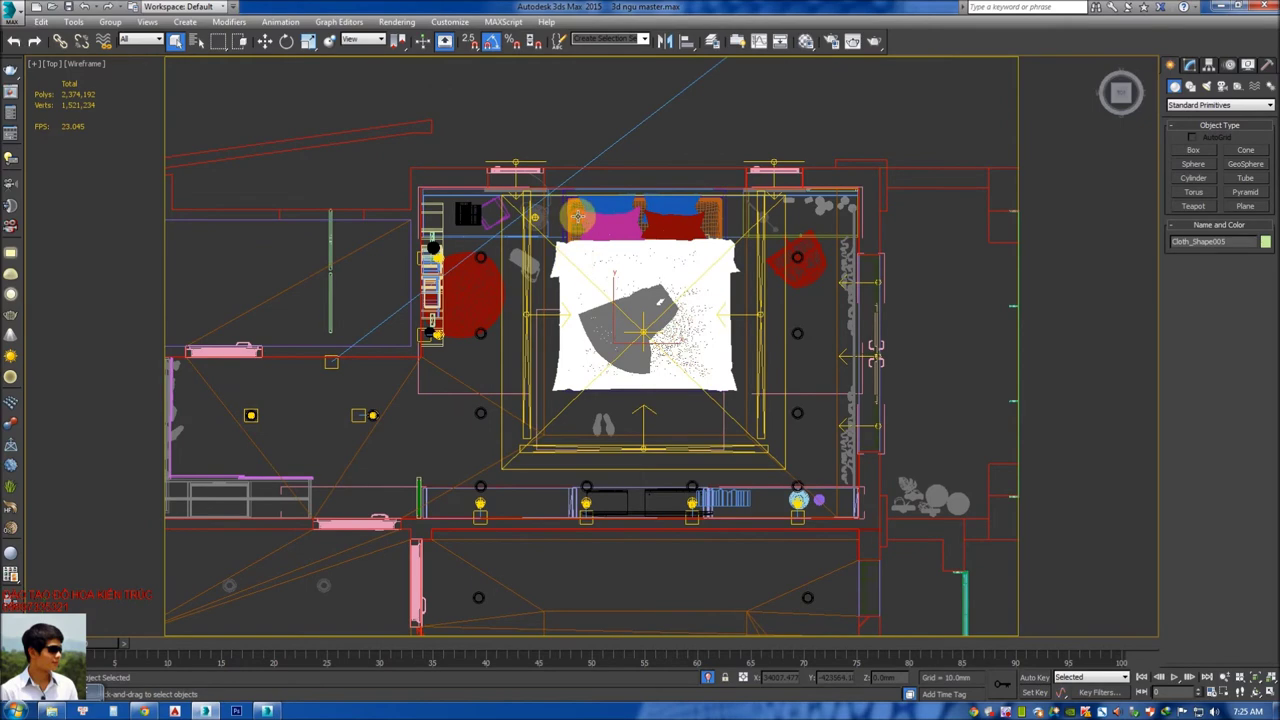
left_click(585, 220)
left_click(672, 222)
mouse_move(563, 234)
middle_mouse_down()
mouse_move(557, 258)
mouse_move(608, 240)
middle_mouse_up()
scroll(558, 260, "up", 1)
left_click(632, 217)
- Select the round red rug, left shelf group and chair group, then clear the selection
left_click(663, 229)
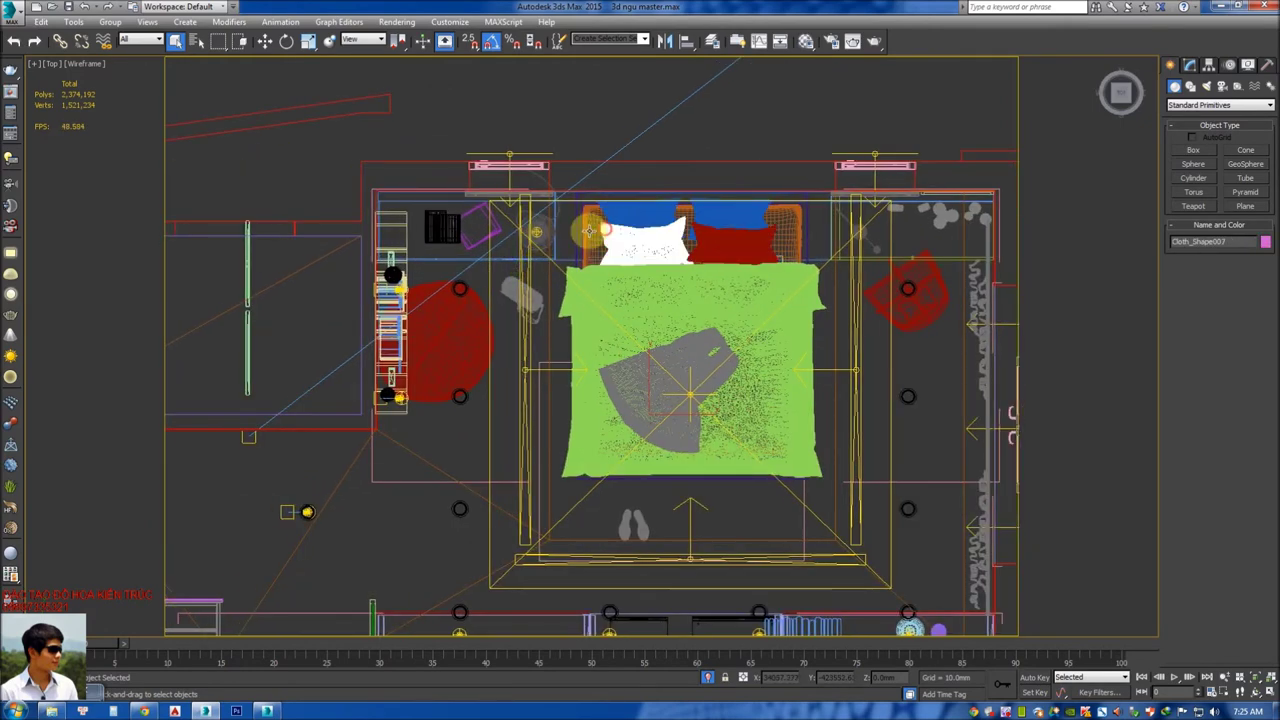
left_click(729, 226)
left_click(646, 223)
left_click(448, 357)
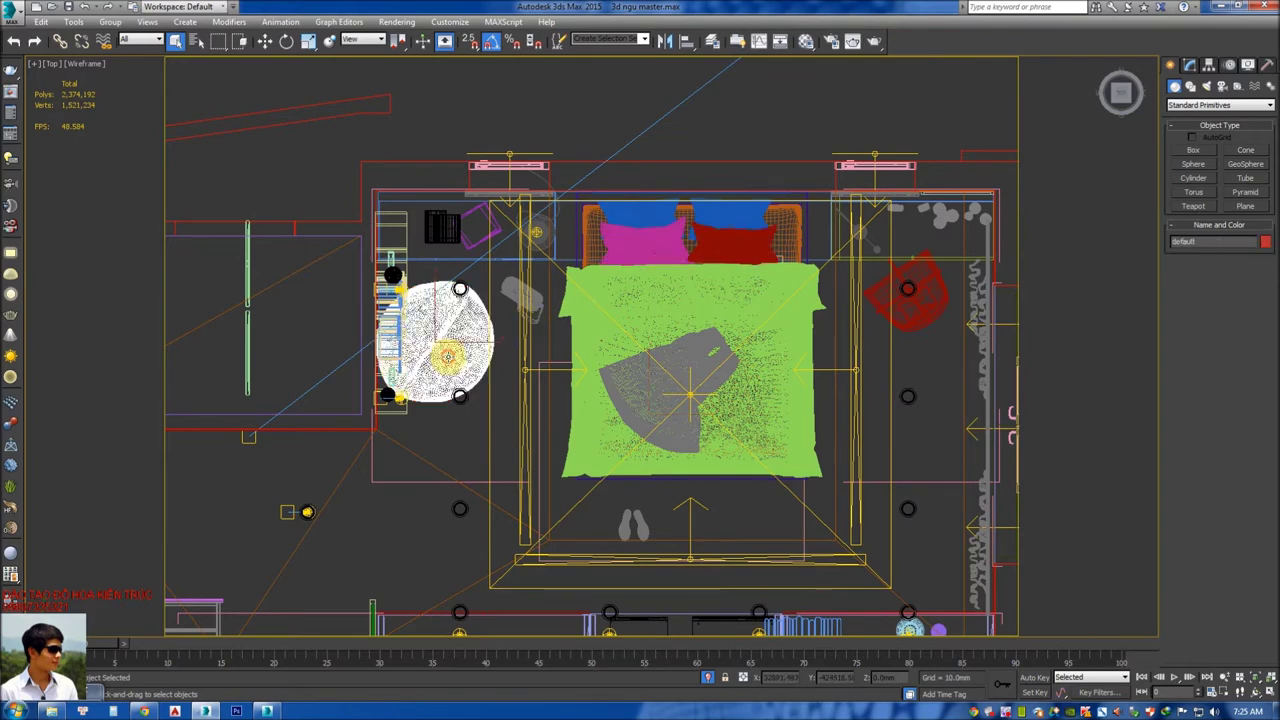
left_click(396, 273)
middle_click_drag(417, 318, 441, 326)
left_click(466, 237)
left_click(520, 268)
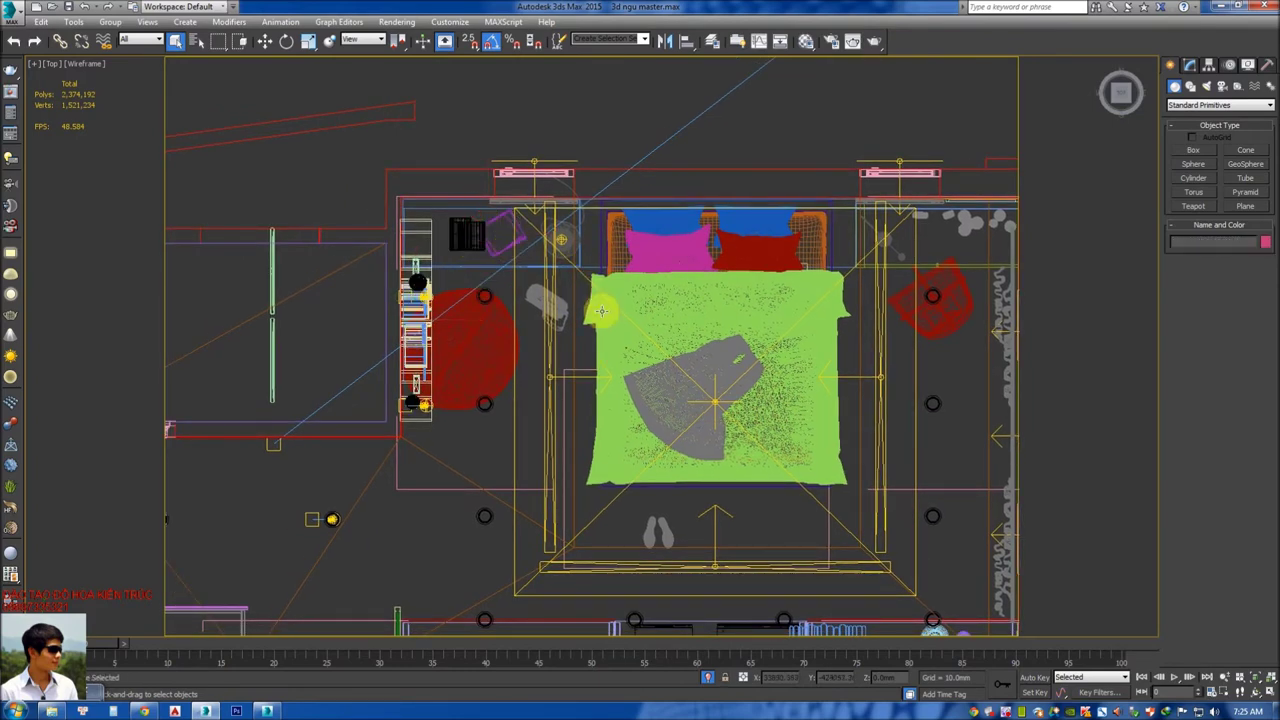
scroll(601, 315, "up", 2)
scroll(594, 333, "down", 2)
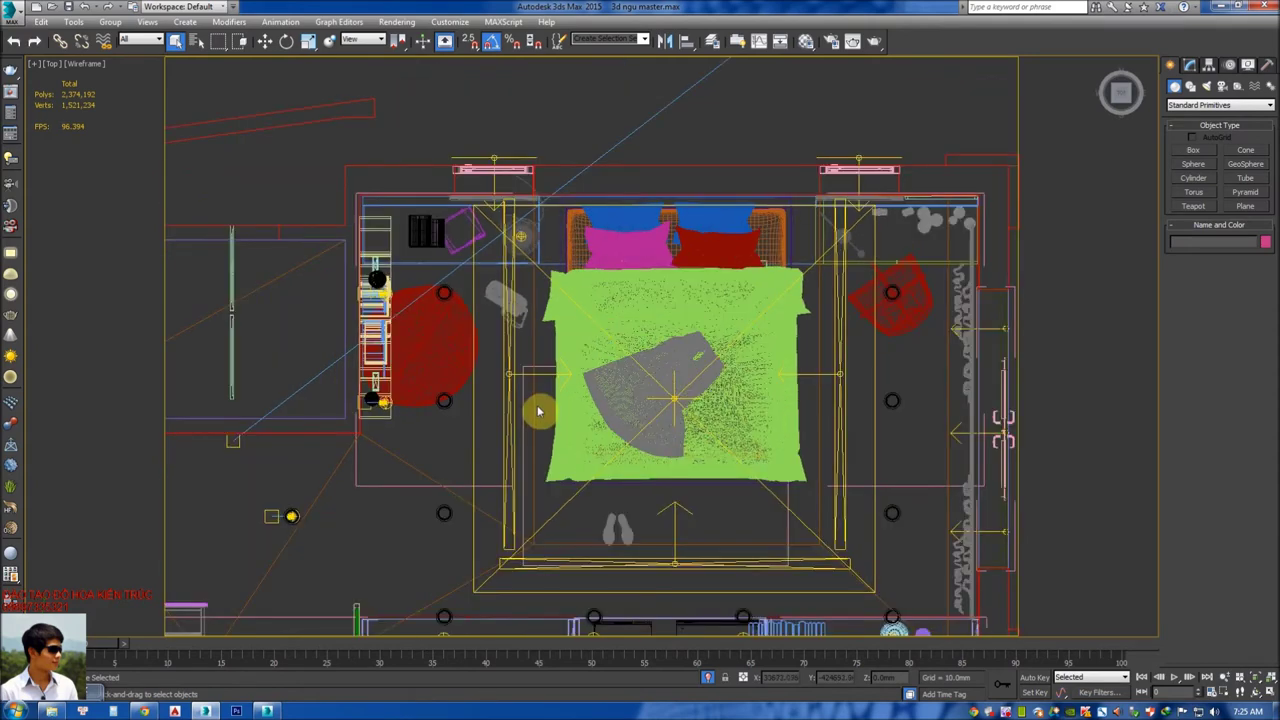
left_click(267, 710)
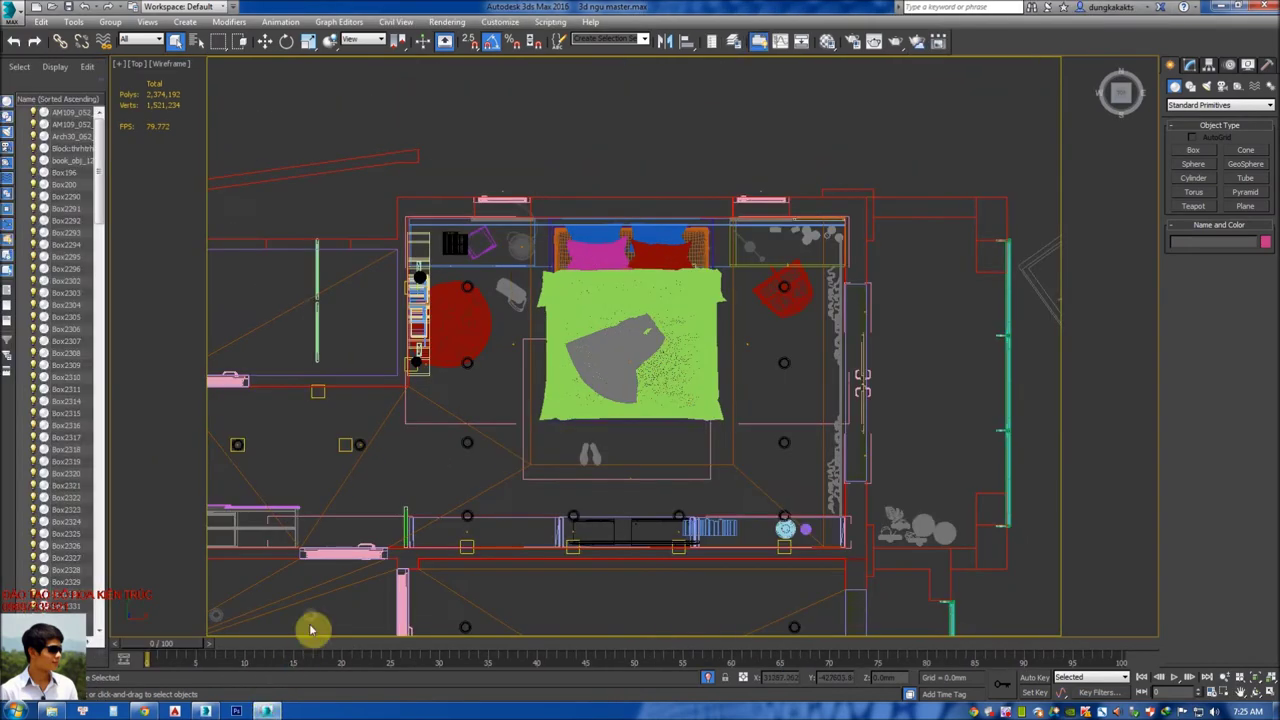
- Select and deselect the green bed cloth, then pan the top view and pick the light on the rug
left_click(577, 400)
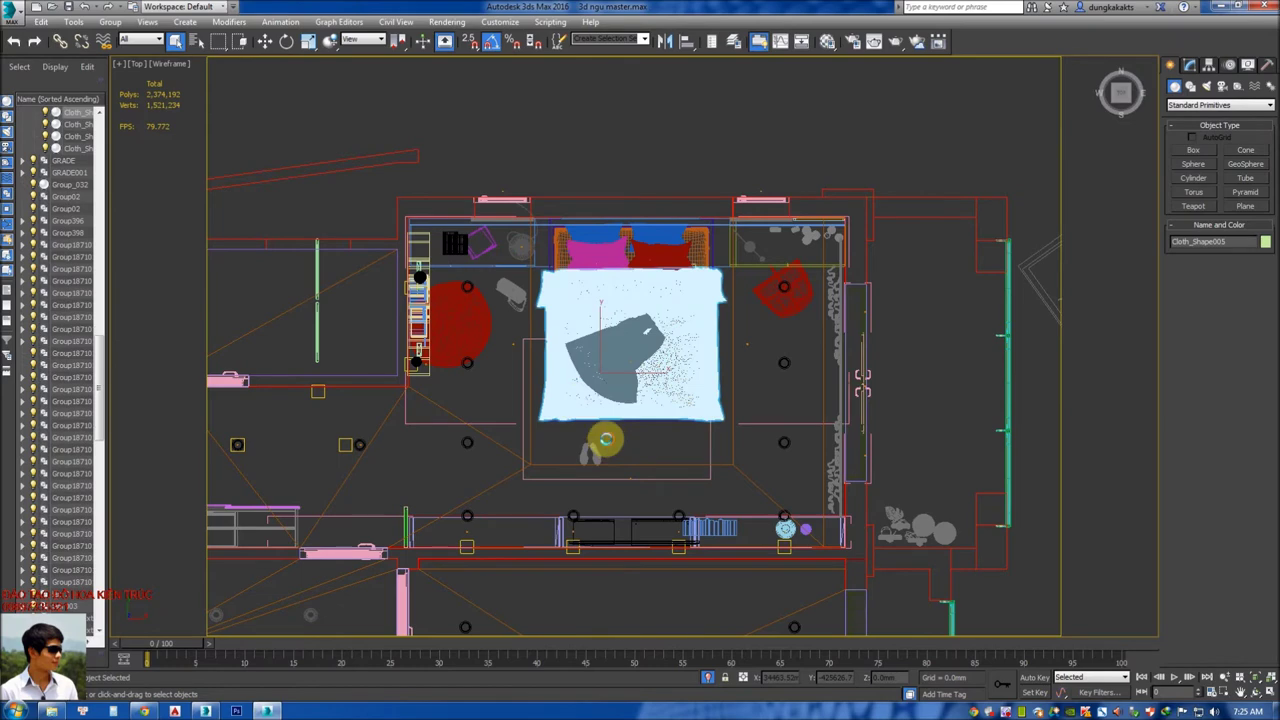
left_click(605, 440)
middle_click_drag(557, 415, 592, 360)
middle_click_drag(633, 301, 625, 319)
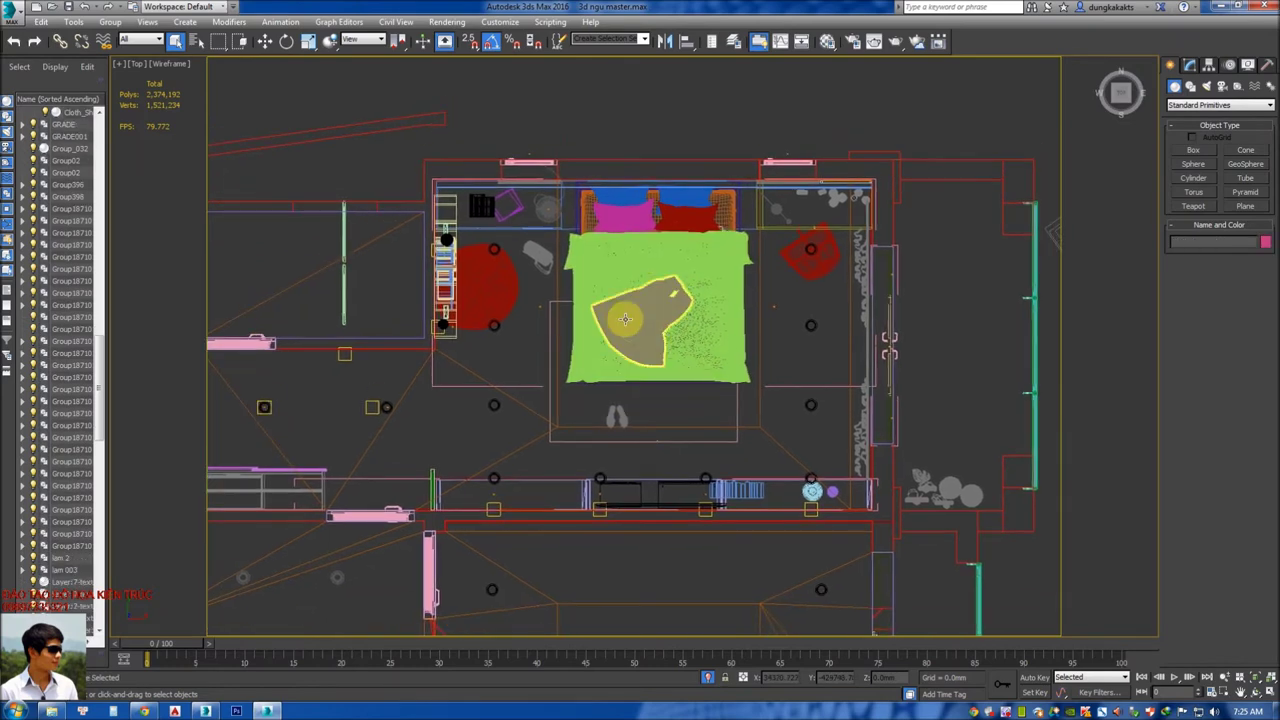
mouse_move(624, 319)
left_mouse_down()
mouse_move(790, 305)
mouse_move(532, 313)
mouse_move(716, 205)
mouse_move(826, 203)
mouse_move(796, 163)
left_mouse_up()
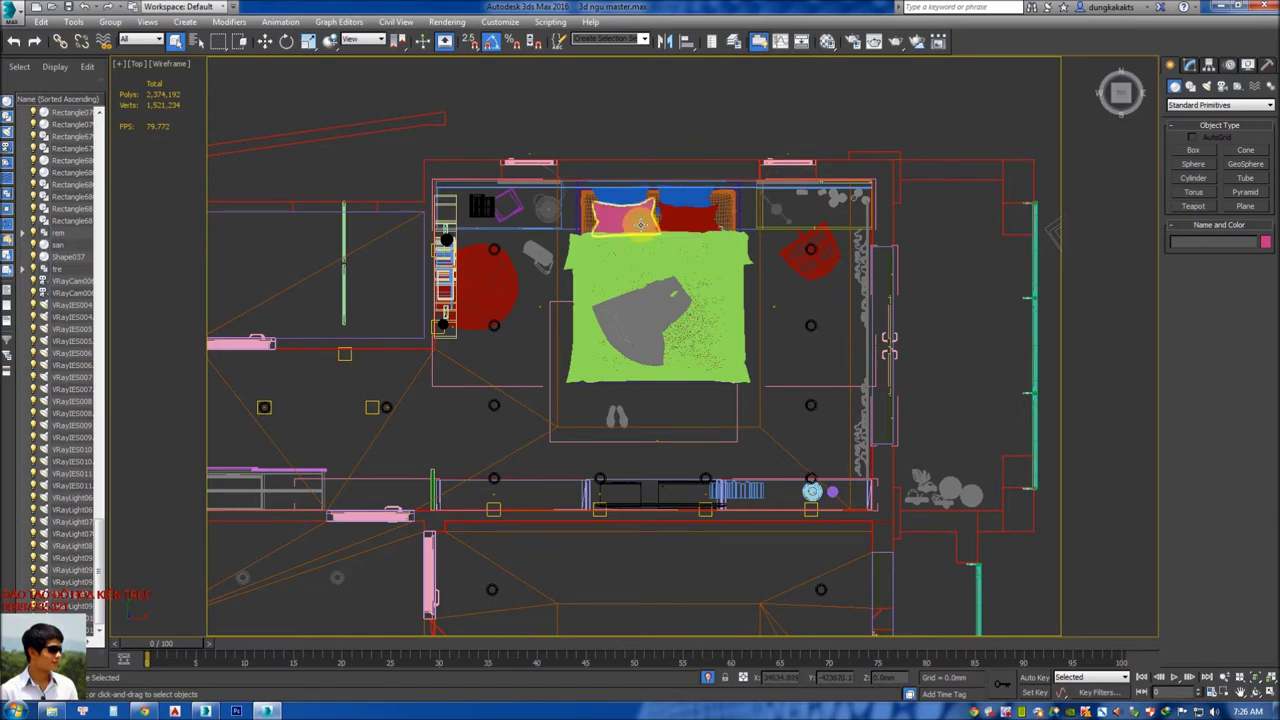
- Switch the viewport to Perspective and orbit to an angled view of the bedroom
scroll(650, 245, "up", 1)
key("p")
scroll(650, 245, "down", 2)
middle_click_drag(650, 245, 750, 272, "alt")
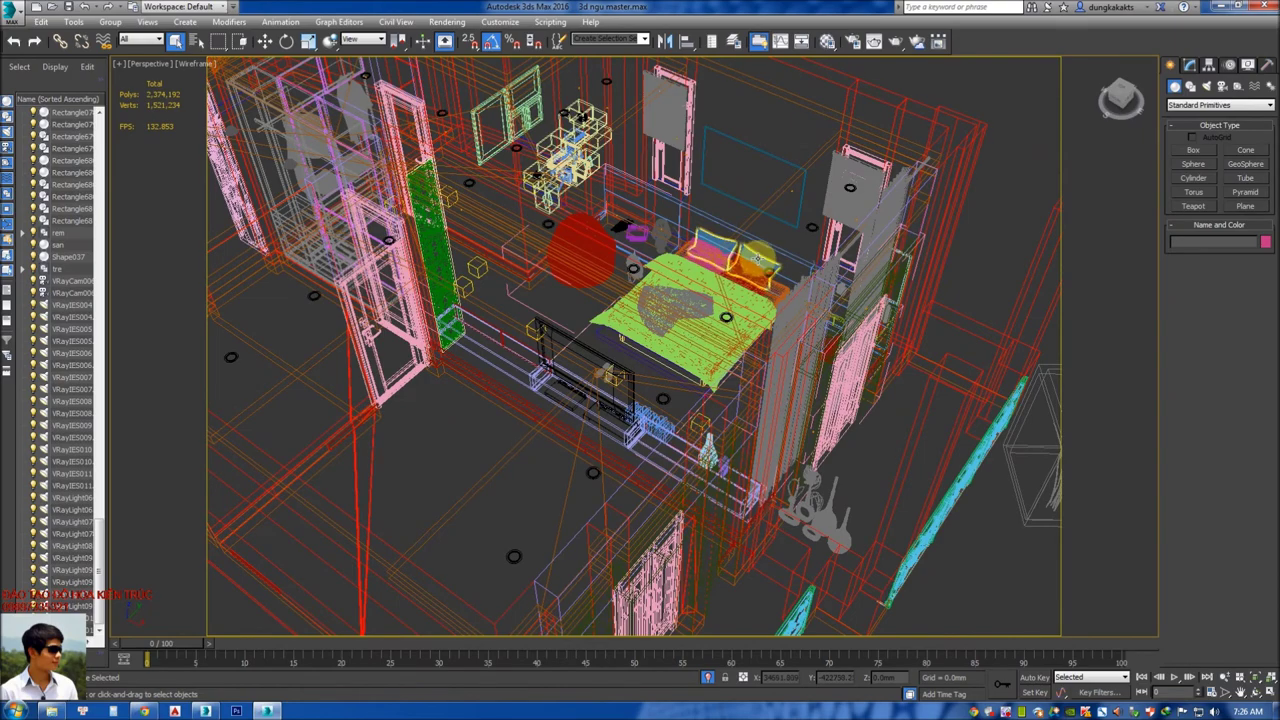
- Select the room's floor and walls, tilt the view, then bring 3ds Max 2015 to the front
left_click(685, 313)
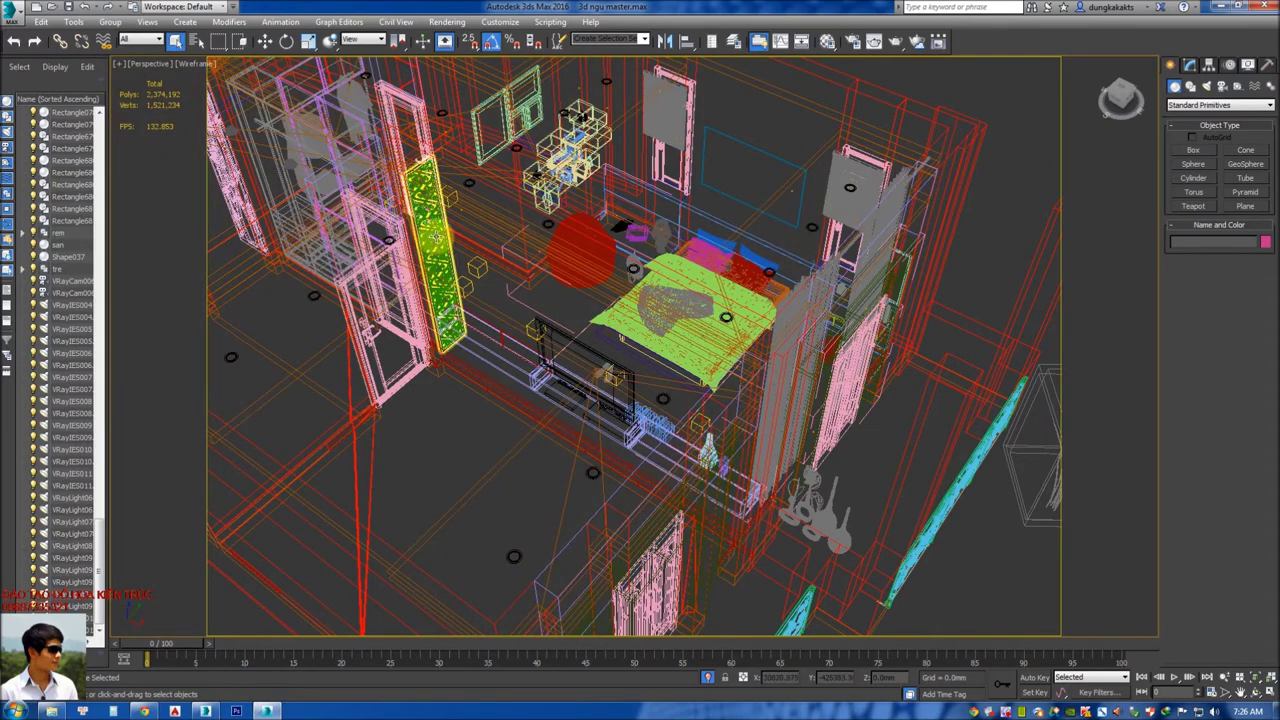
left_click(351, 451)
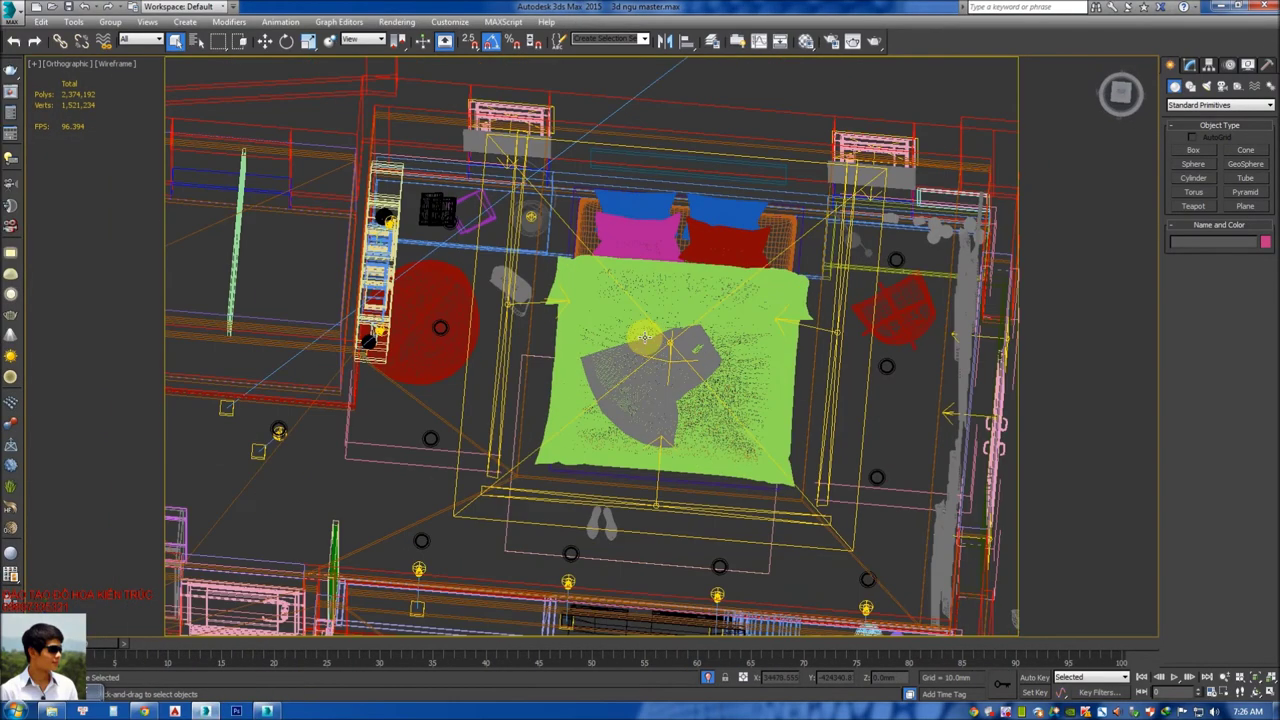
mouse_move(645, 338)
middle_mouse_down("alt")
mouse_move(632, 380)
mouse_move(705, 364)
middle_mouse_up("alt")
left_click(760, 400)
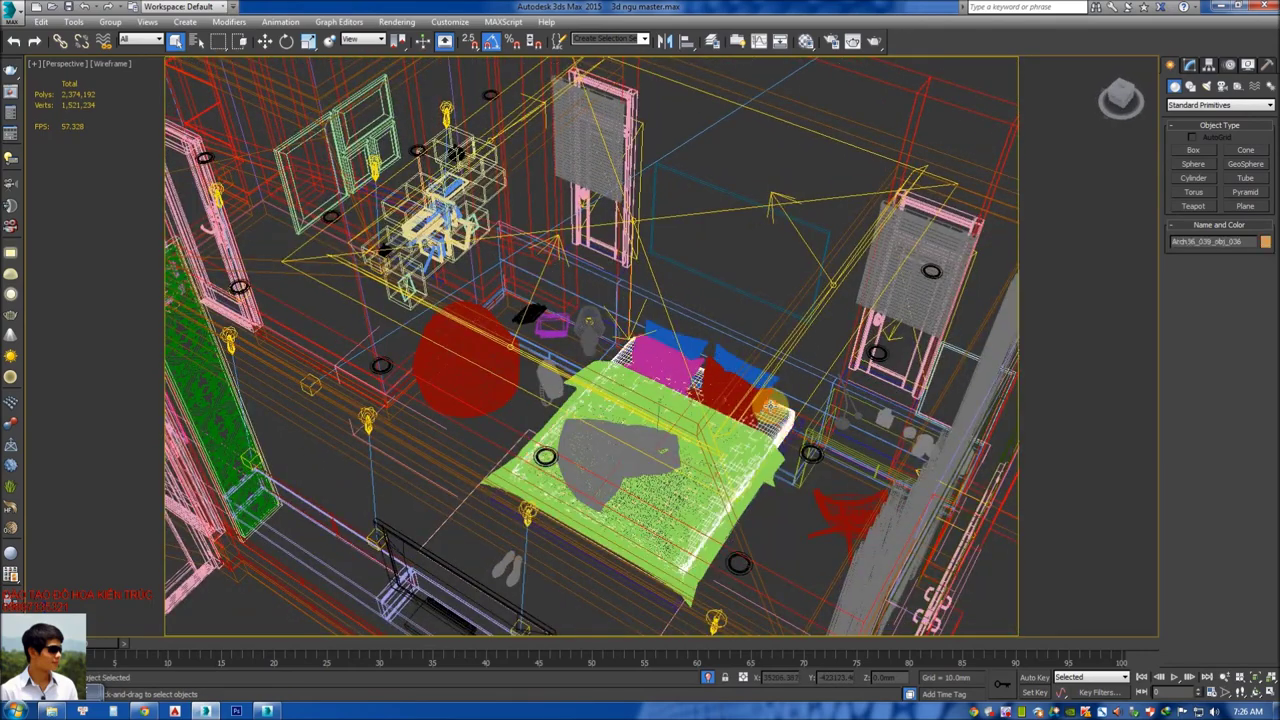
- In 3ds Max 2015, orbit the room and select the curtain group and a group by the window
middle_click_drag(760, 400, 733, 400, "alt")
left_click(578, 438)
middle_click_drag(578, 438, 604, 442, "alt")
mouse_move(515, 430)
middle_mouse_down("alt")
mouse_move(600, 390)
mouse_move(748, 256)
mouse_move(737, 309)
mouse_move(635, 322)
mouse_move(676, 292)
mouse_move(560, 286)
middle_mouse_up("alt")
left_click(748, 256)
left_click(675, 290)
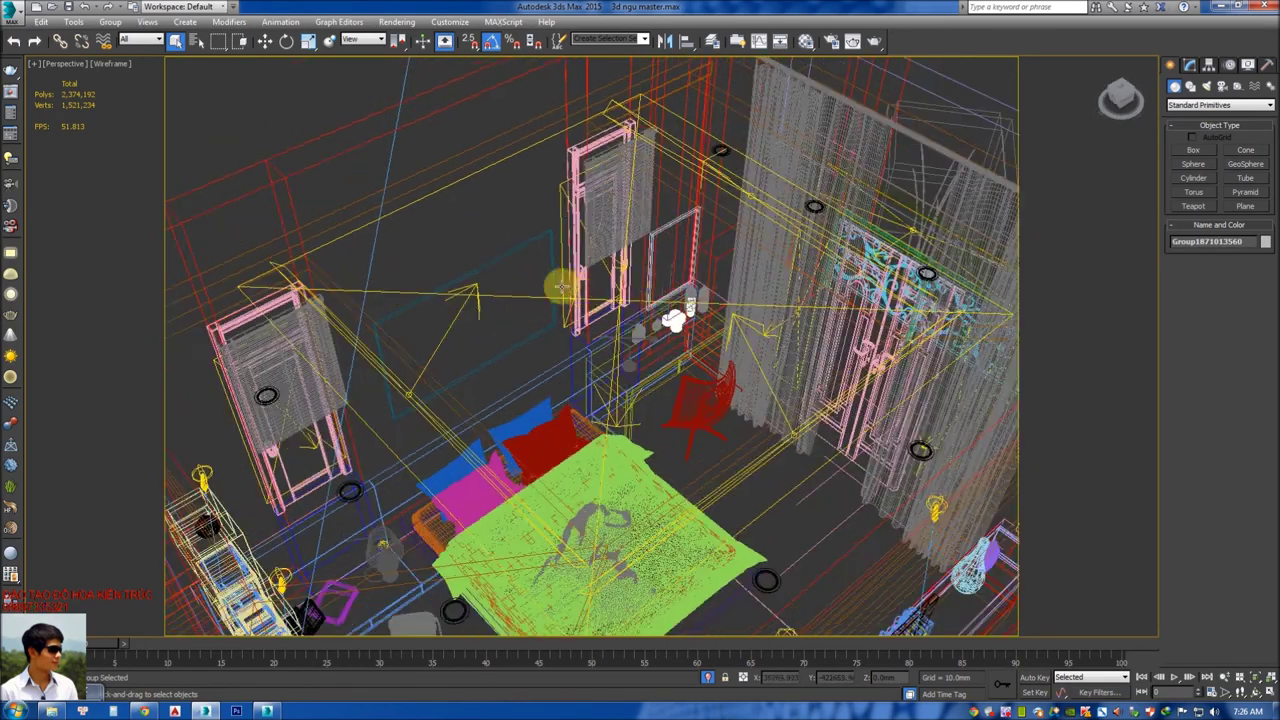
- Back in 3ds Max 2016, select a room group, the lamp, the bed cloth and a bed object, then clear the selection
left_click(275, 709)
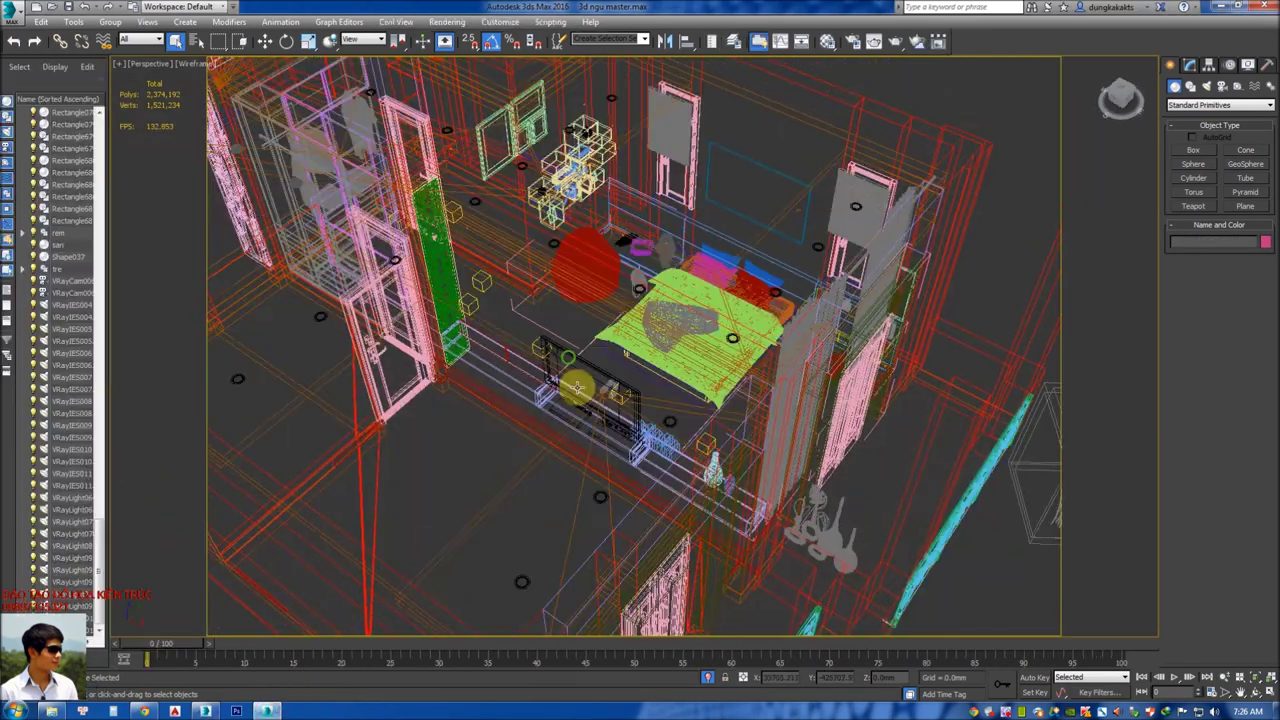
scroll(626, 358, "down", 4)
mouse_move(626, 358)
middle_mouse_down("alt")
mouse_move(600, 338)
mouse_move(574, 356)
mouse_move(700, 400)
mouse_move(703, 441)
middle_mouse_up("alt")
left_click(600, 338)
left_click(635, 375)
left_click(737, 407)
left_click(703, 441)
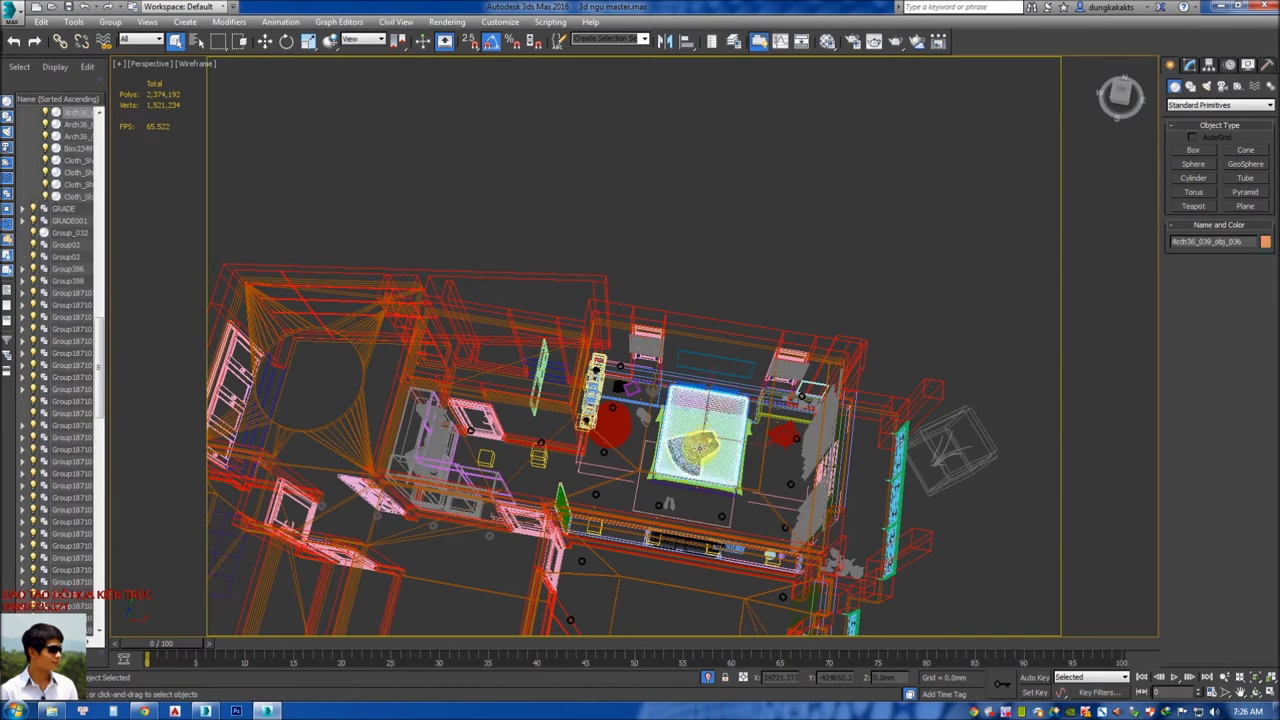
left_click(703, 441)
middle_click_drag(703, 441, 707, 447, "alt")
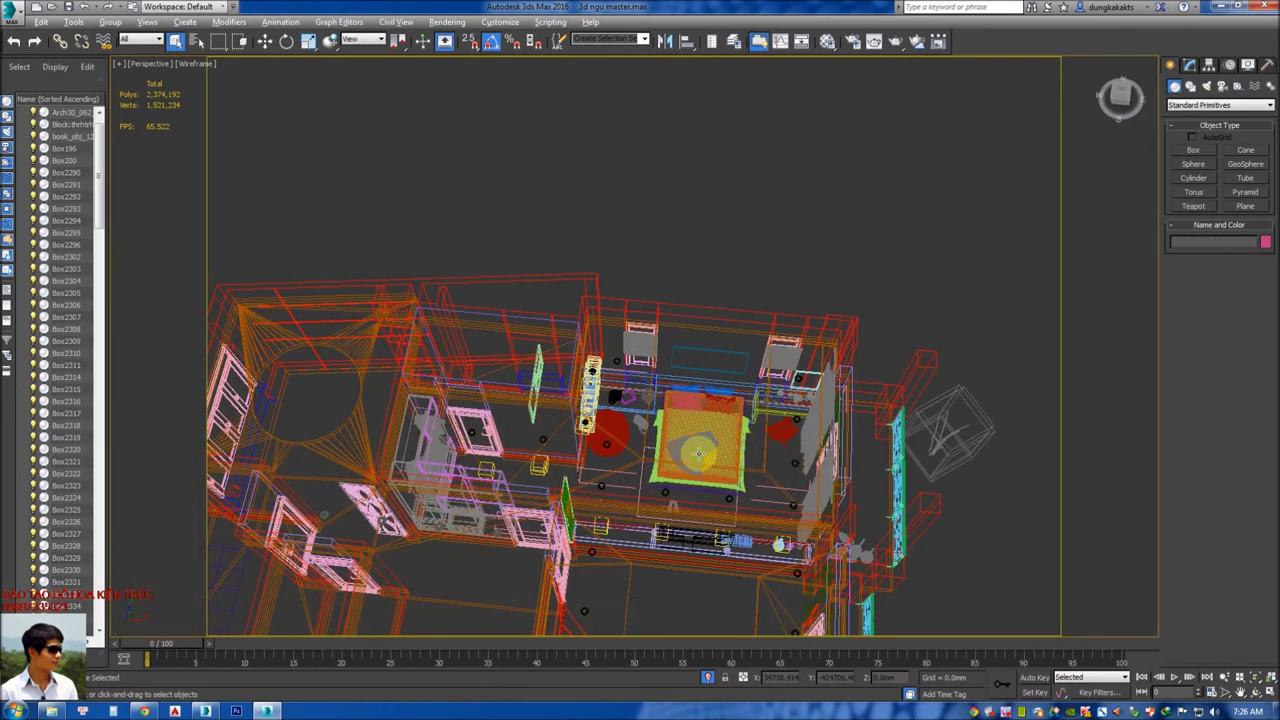
left_click(592, 238)
mouse_move(592, 238)
middle_mouse_down("alt")
mouse_move(623, 297)
mouse_move(623, 271)
mouse_move(571, 234)
middle_mouse_up("alt")
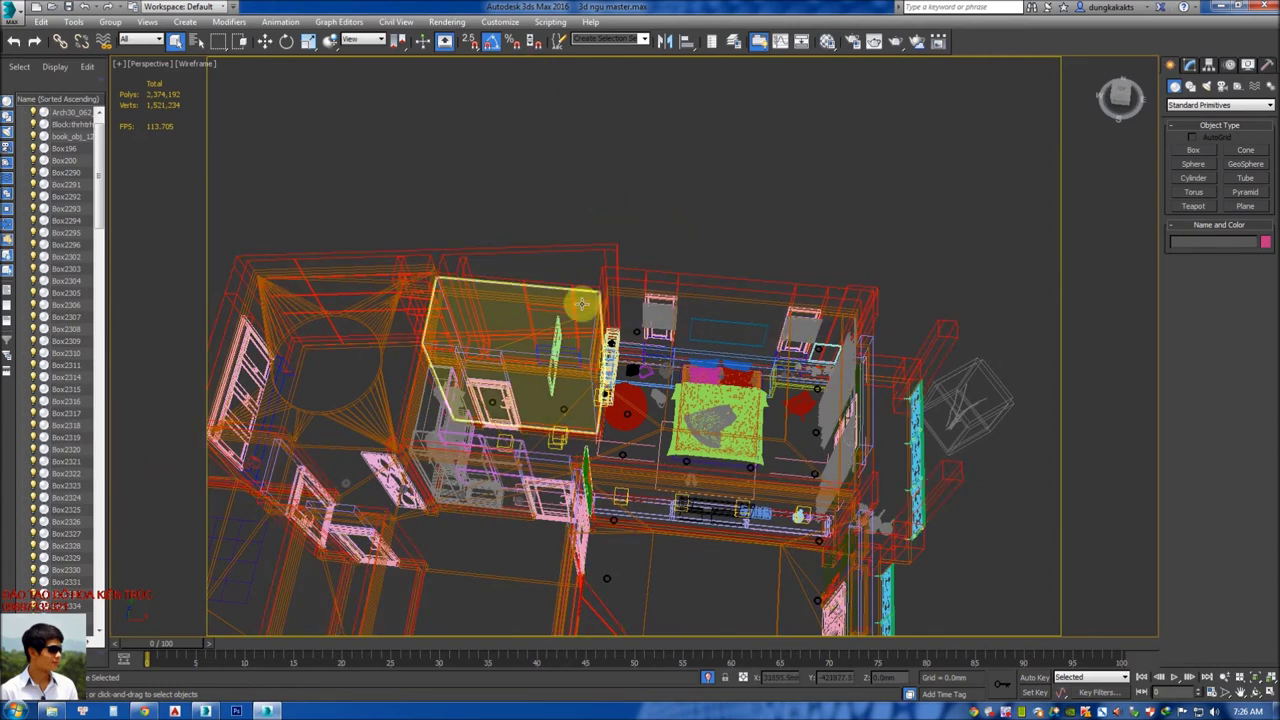
- Open the Customize menu in 3ds Max 2016
left_click(492, 24)
left_click(494, 25)
left_click(499, 26)
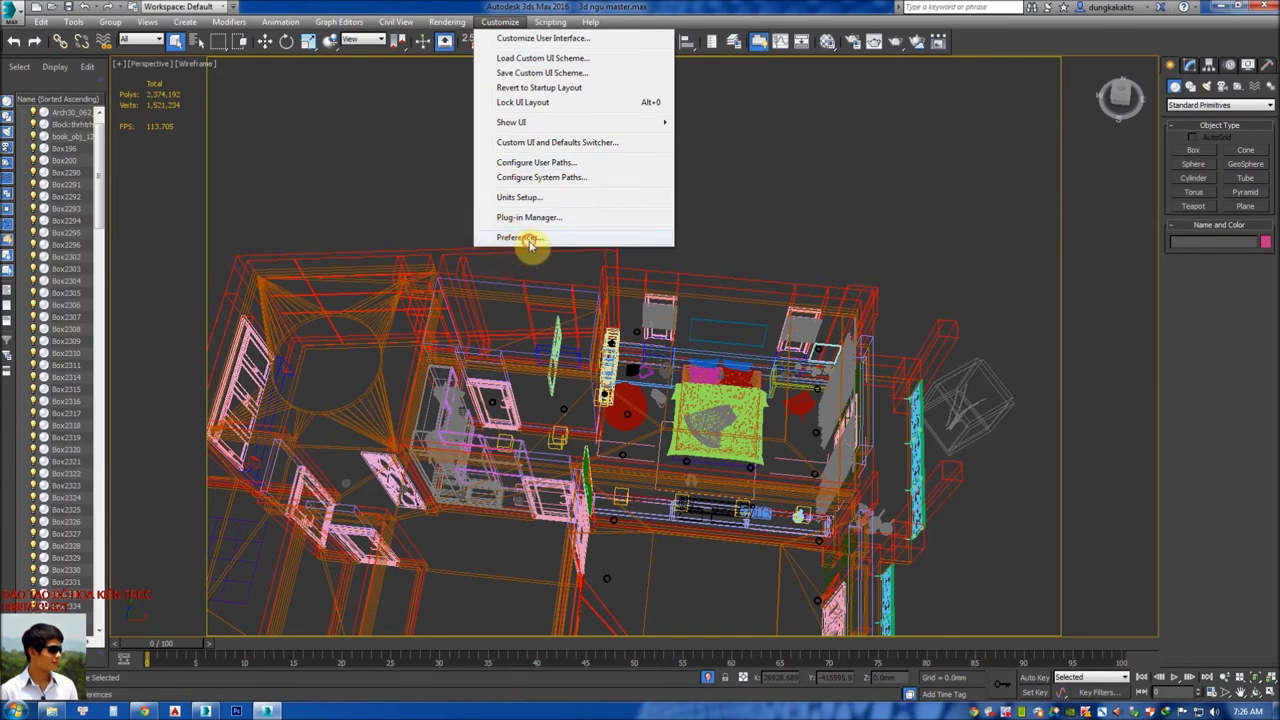
- Uncheck Selection/Preview Highlights on the Viewports page of Preferences and confirm with OK
left_click(530, 240)
left_click_drag(600, 144, 563, 147)
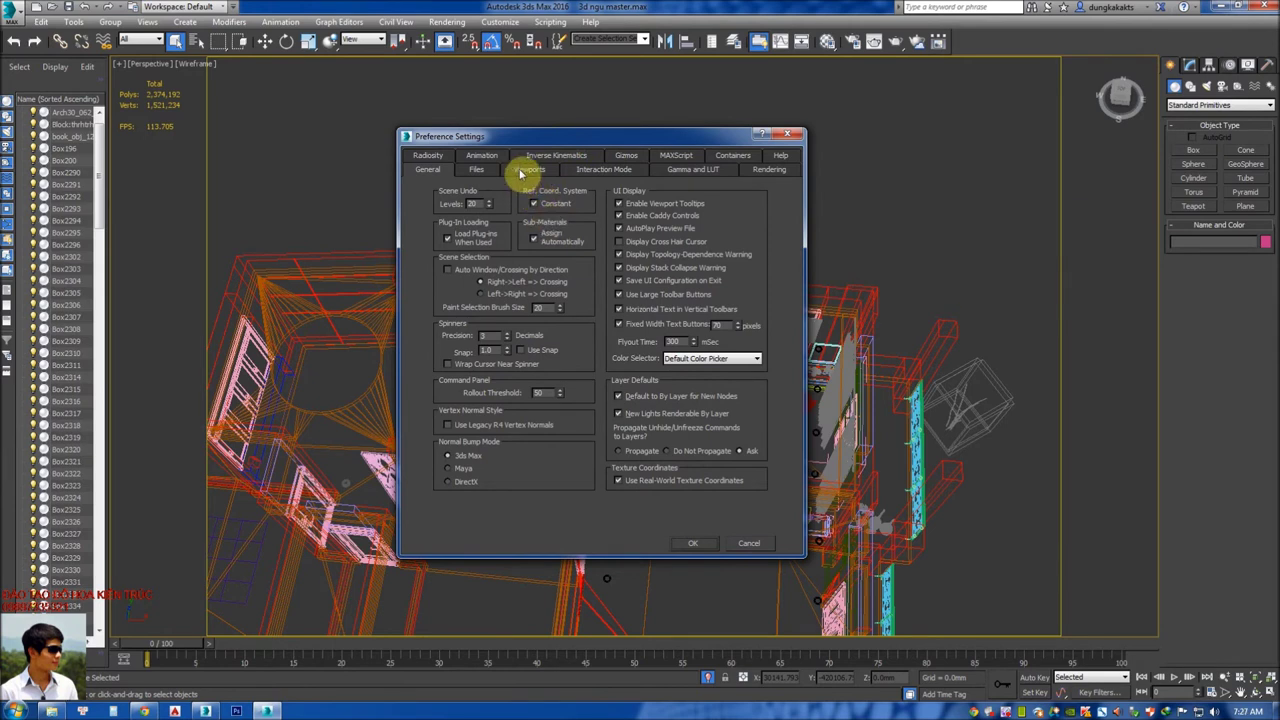
left_click(524, 170)
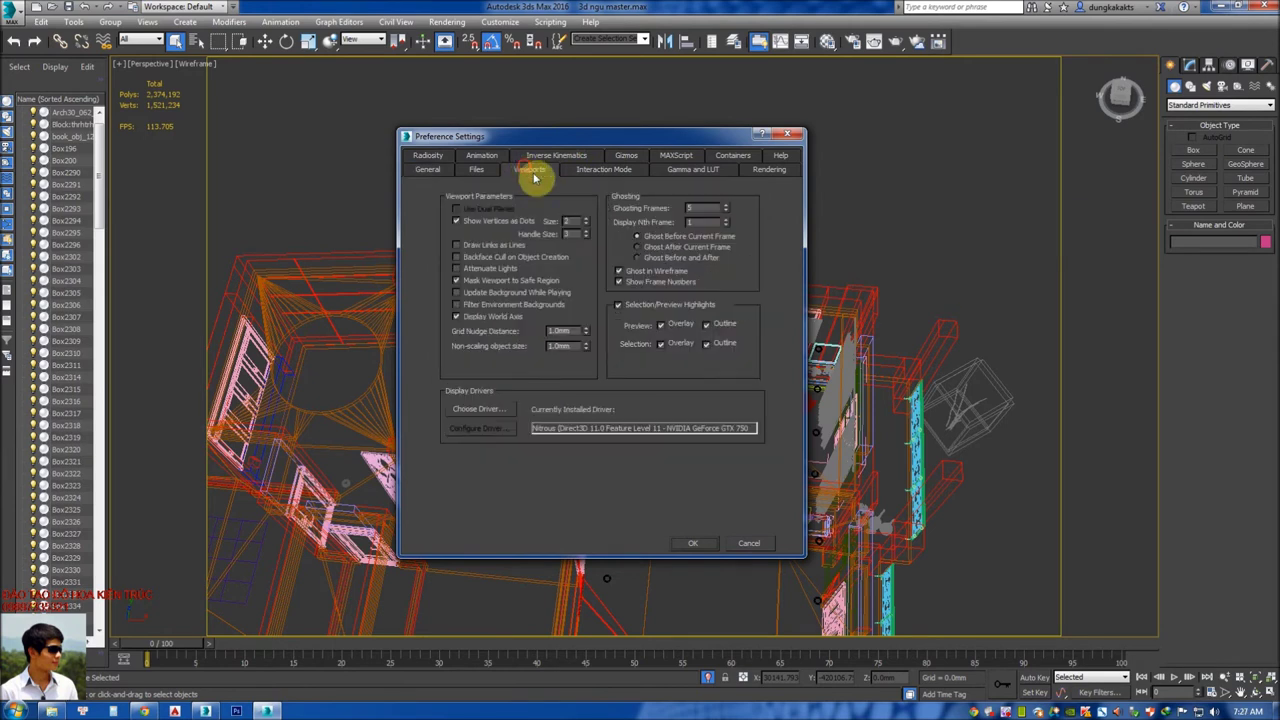
left_click(637, 308)
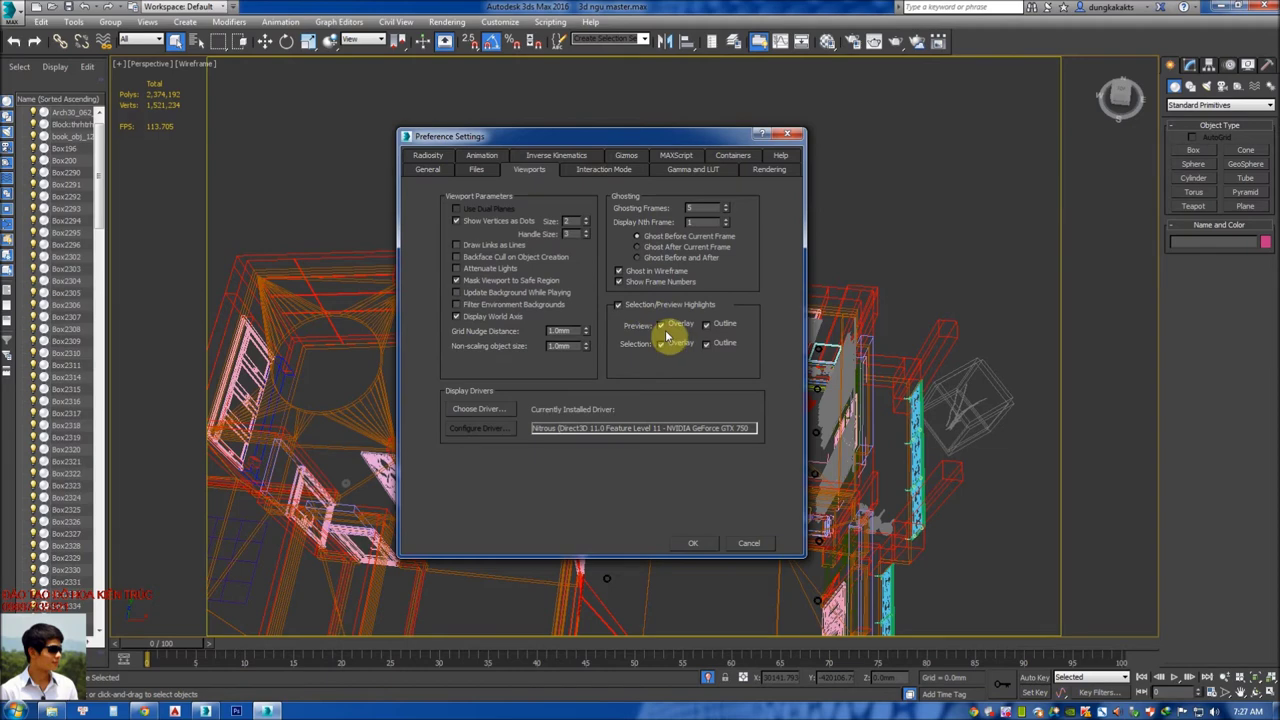
left_click_drag(680, 149, 1013, 156)
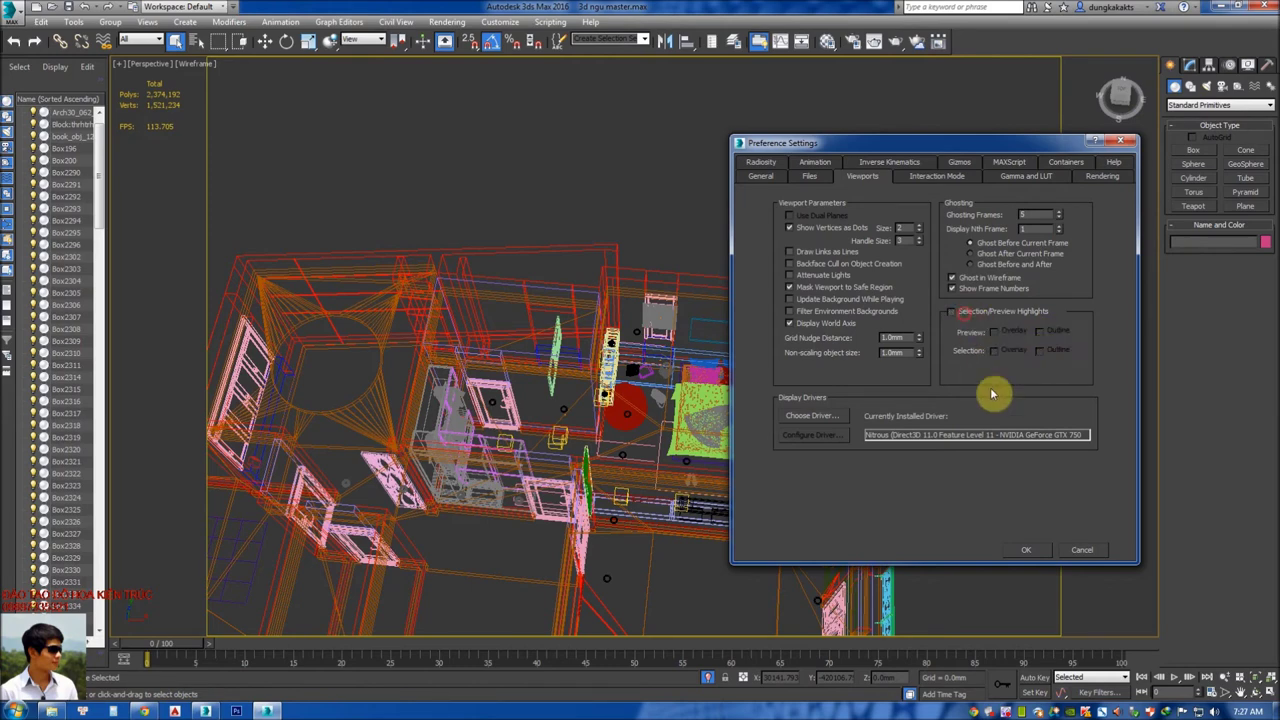
left_click(1026, 549)
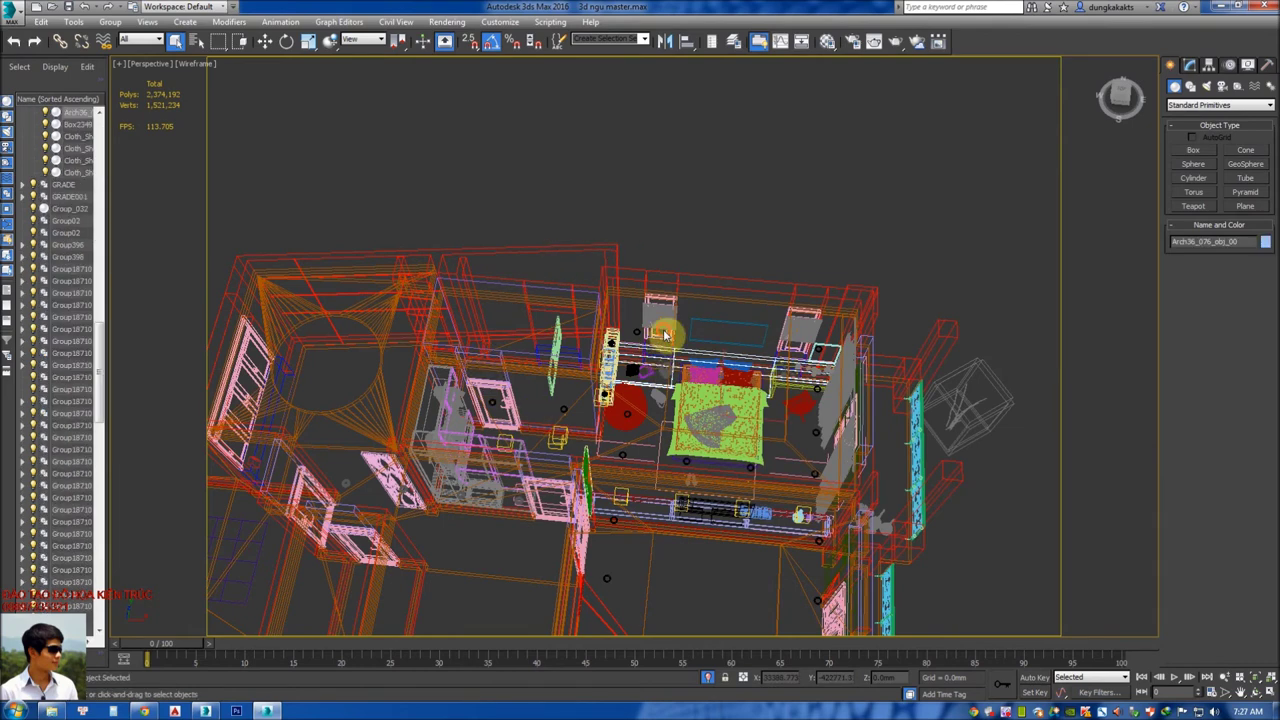
- Reopen the viewport Preferences and apply the highlight settings with OK
left_click(500, 21)
left_click(520, 240)
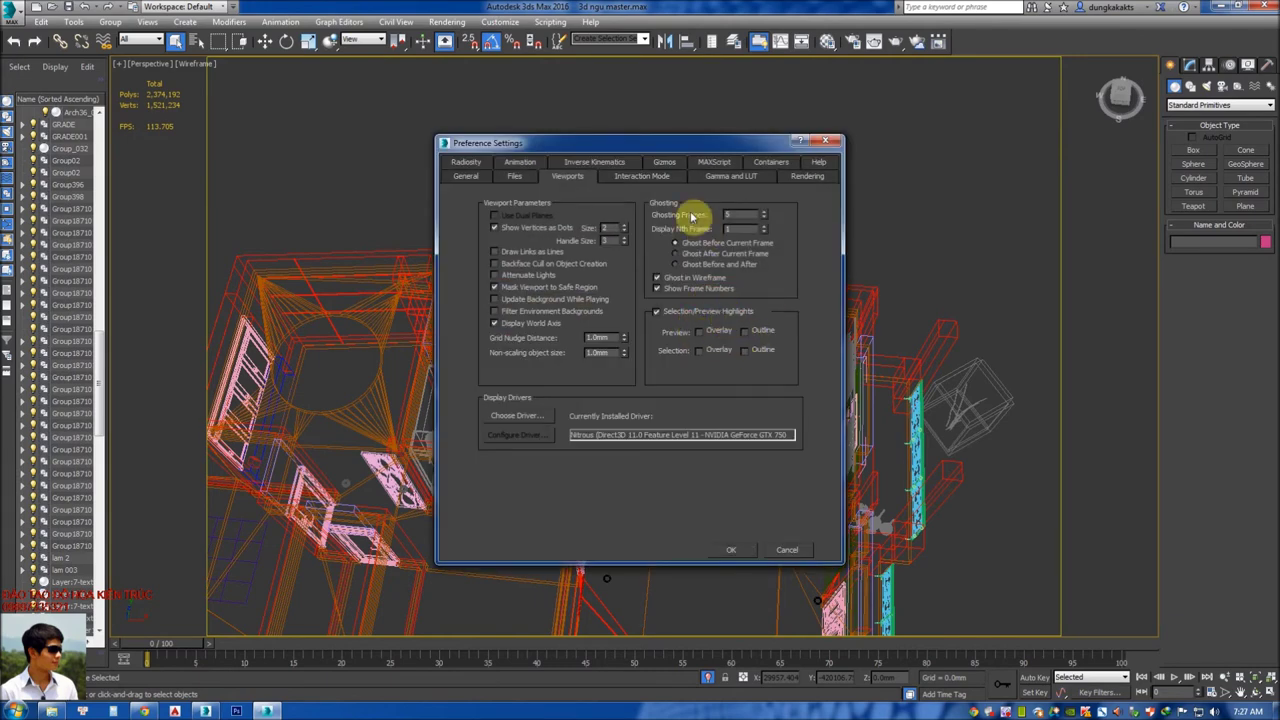
left_click_drag(683, 142, 732, 93)
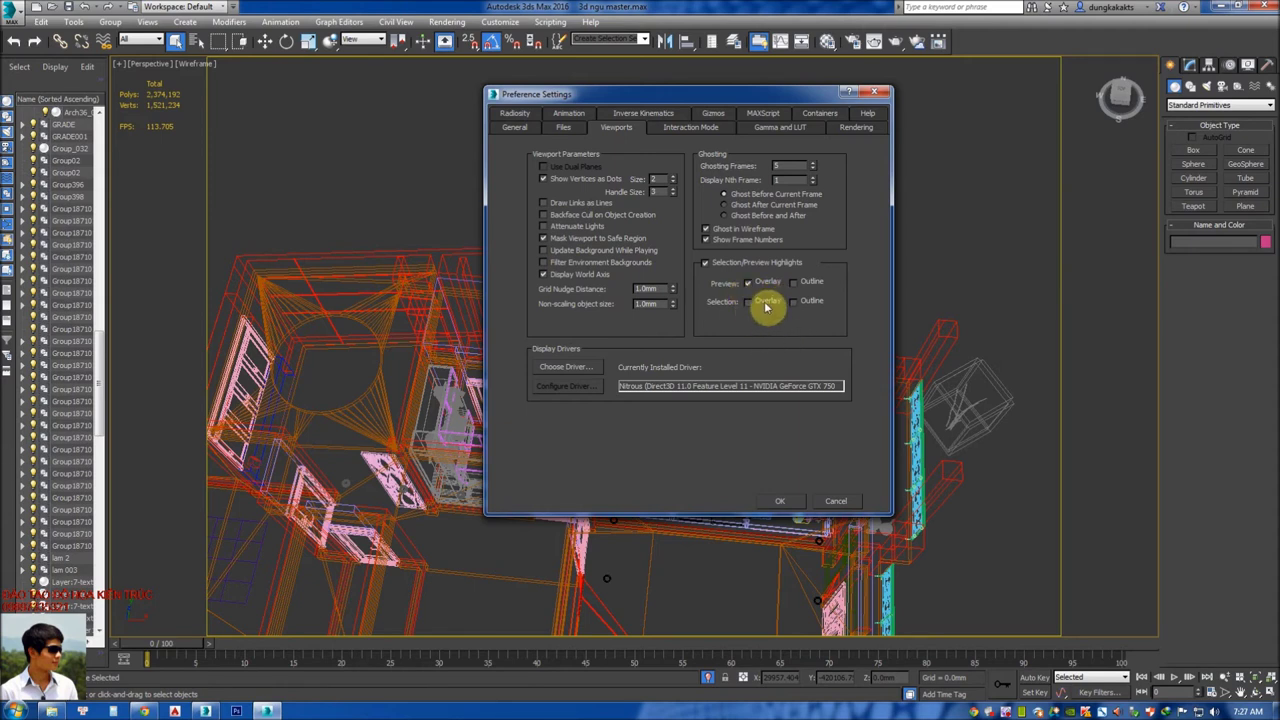
left_click(790, 501)
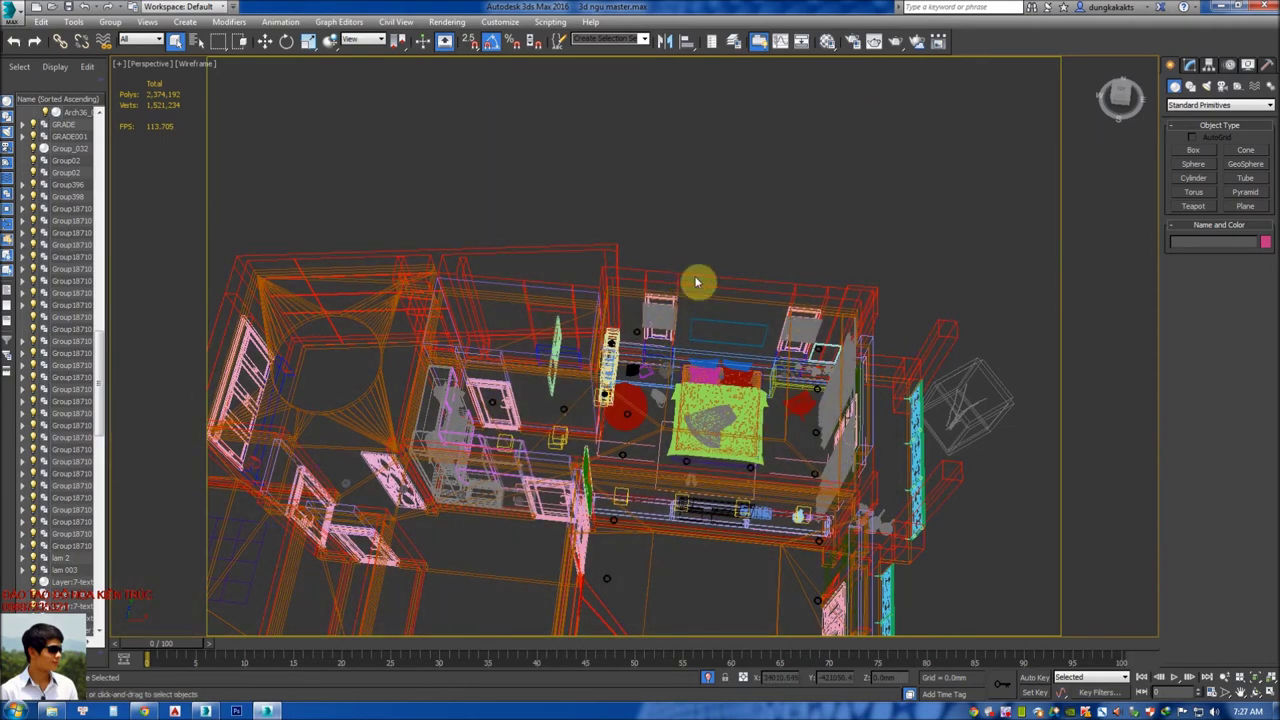
- Turn on Outline for Preview highlights in Viewports preferences and click OK
left_click(500, 21)
left_click(558, 233)
left_click(745, 331)
left_click(744, 552)
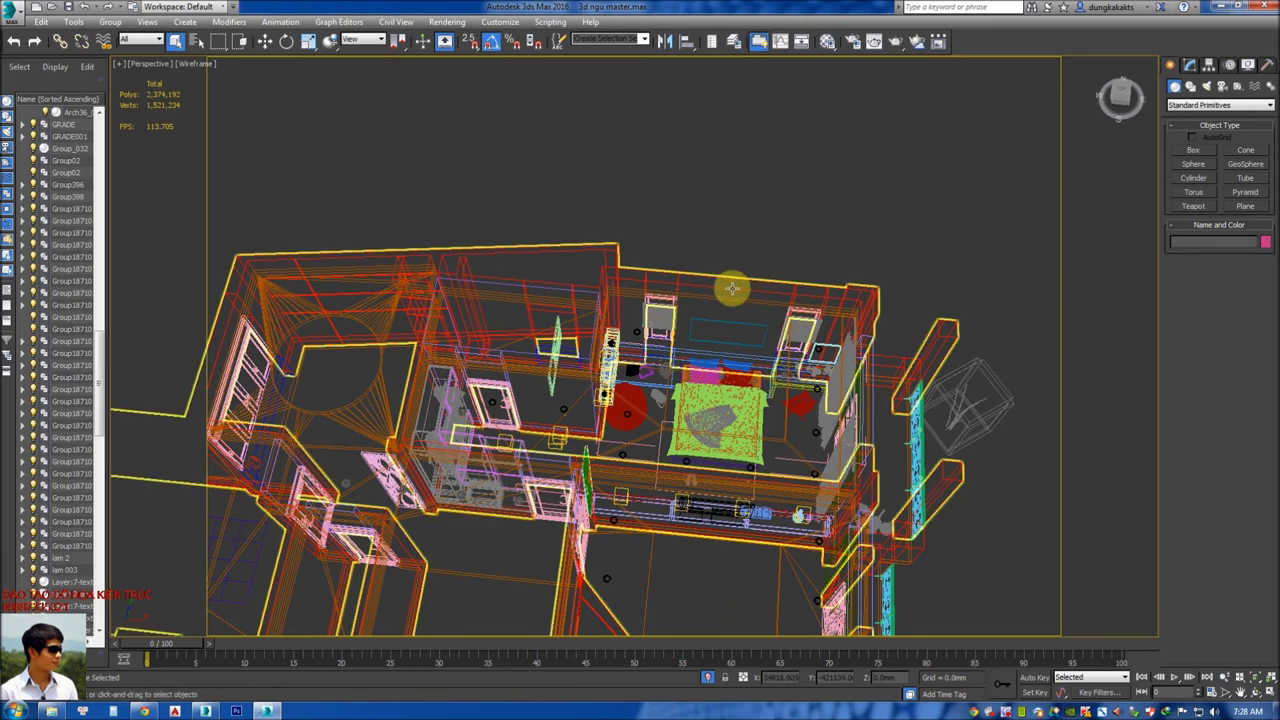
- Toggle the Selection Outline and Preview Overlay checkboxes in Viewports preferences and apply with OK
left_click(452, 23)
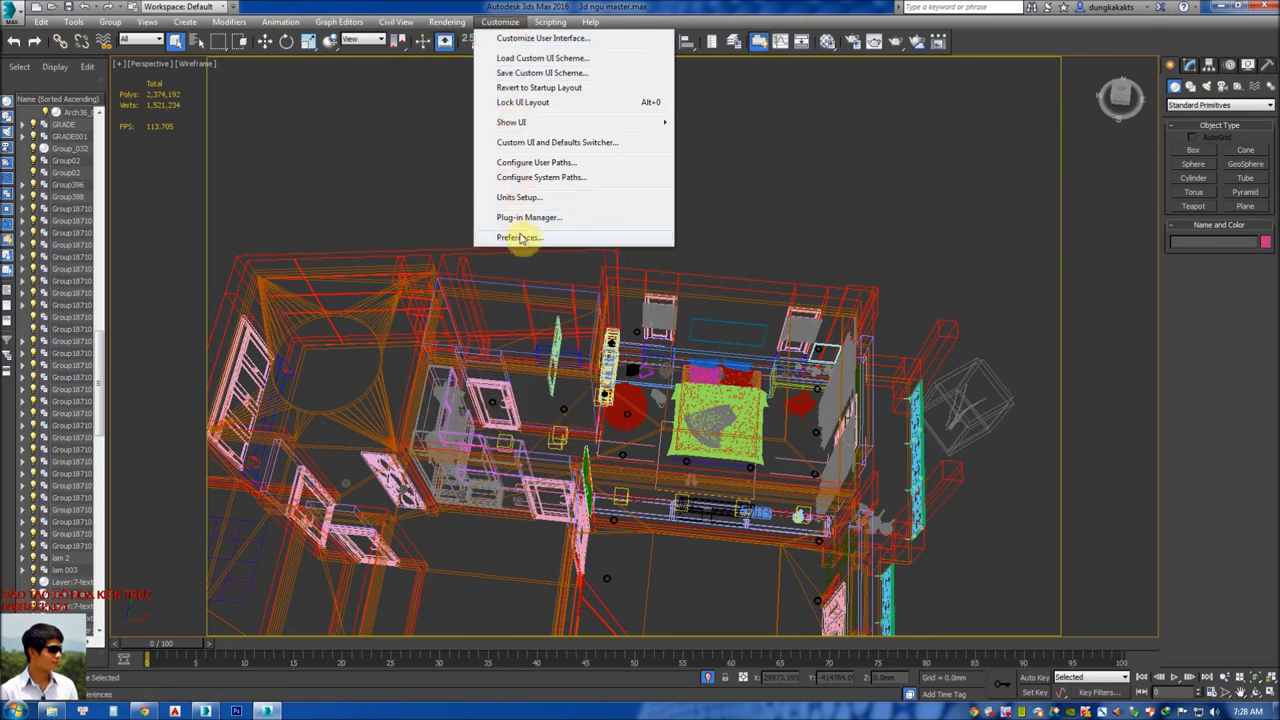
left_click(509, 237)
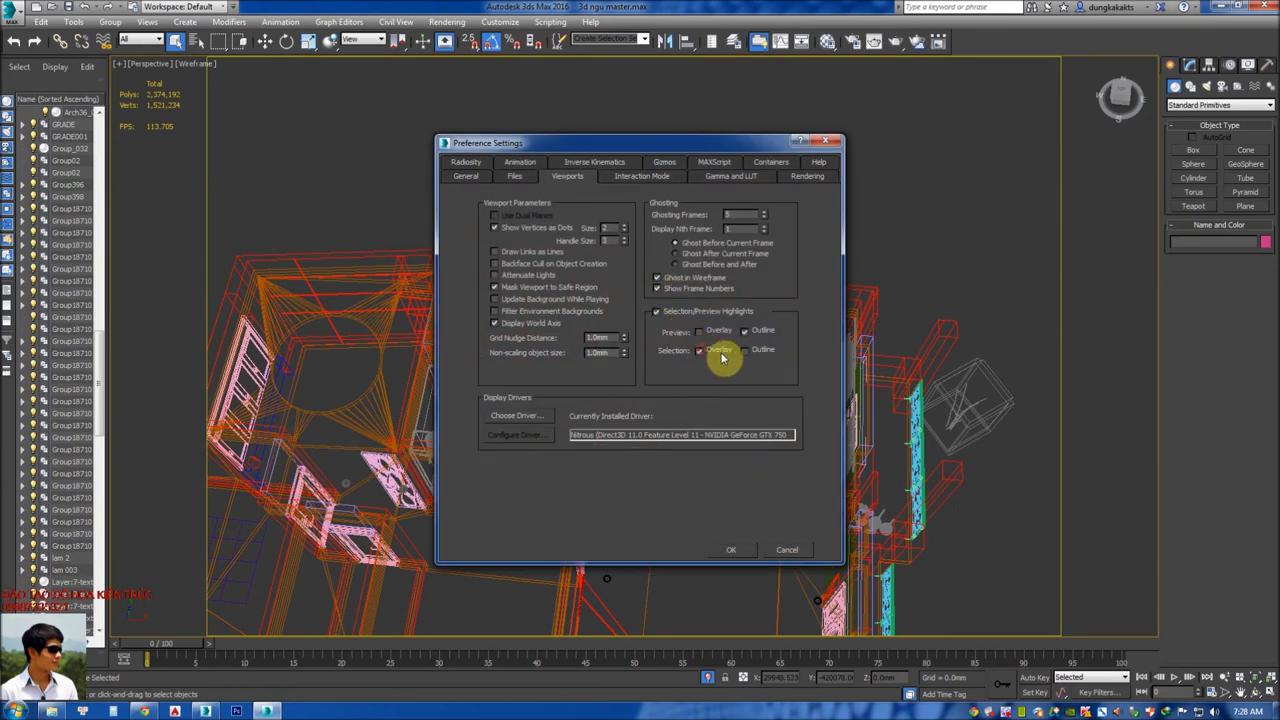
left_click(744, 350)
left_click(699, 331)
left_click(744, 350)
left_click(699, 331)
left_click(735, 551)
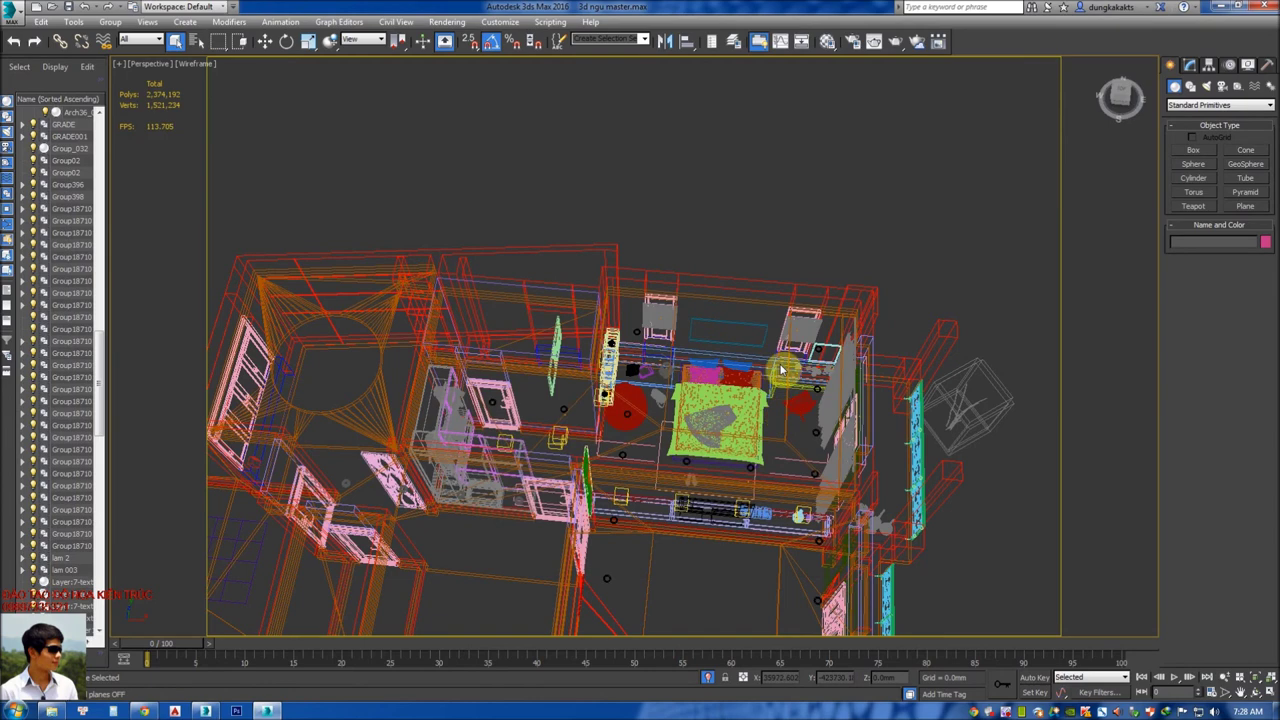
- Select and deselect the wall to test the highlights, then reopen Preferences and confirm with OK
left_click(733, 280)
left_click(725, 261)
left_click(601, 295)
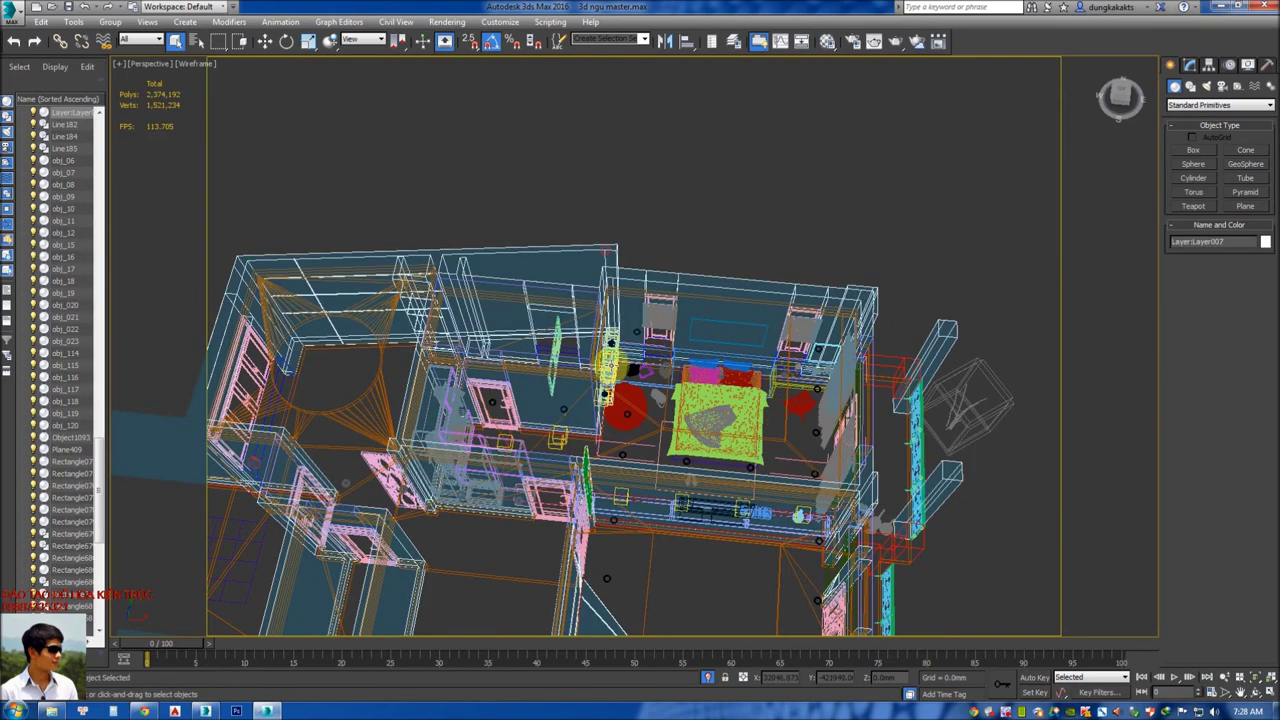
left_click(687, 193)
left_click(497, 22)
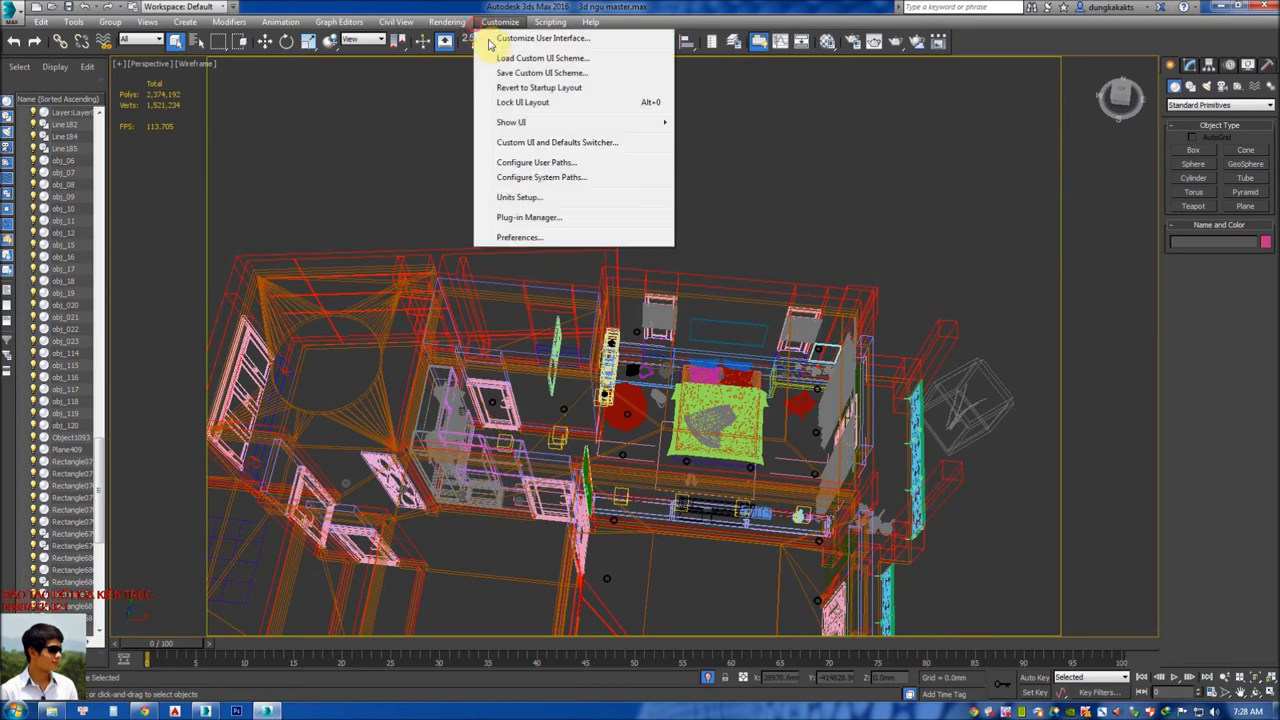
left_click(523, 238)
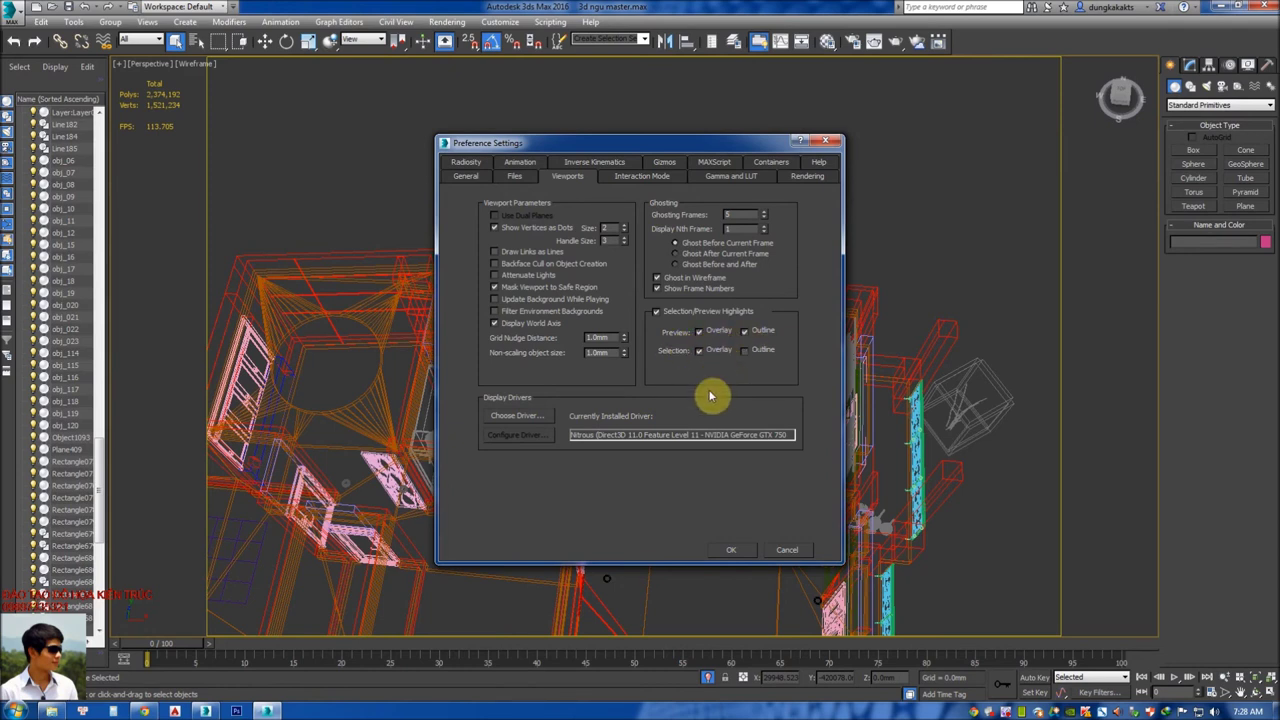
left_click(731, 551)
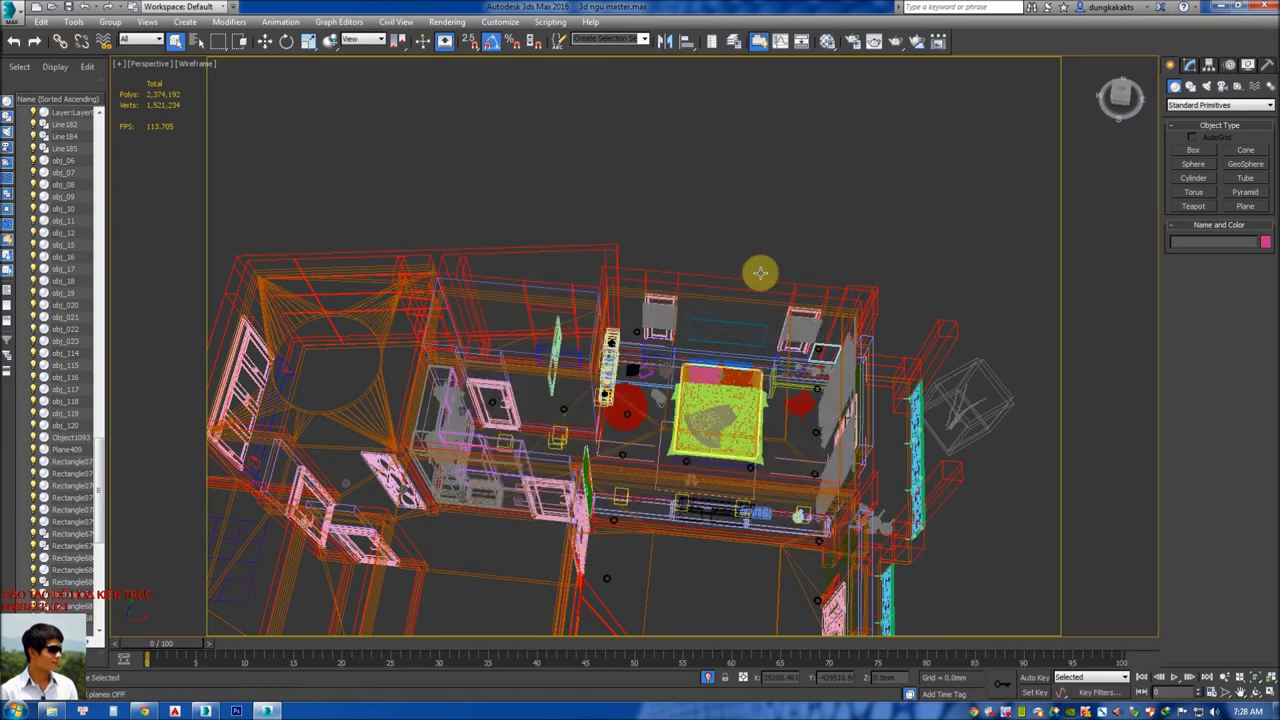
left_click(703, 276)
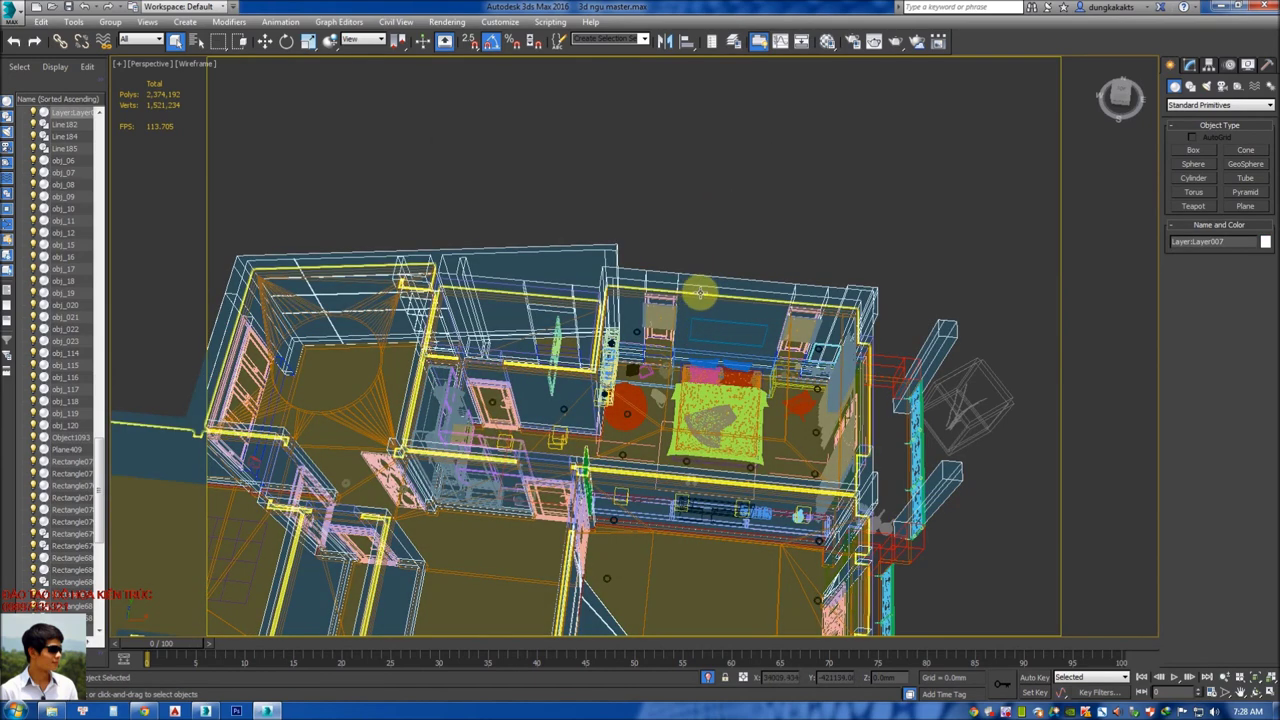
left_click(707, 290)
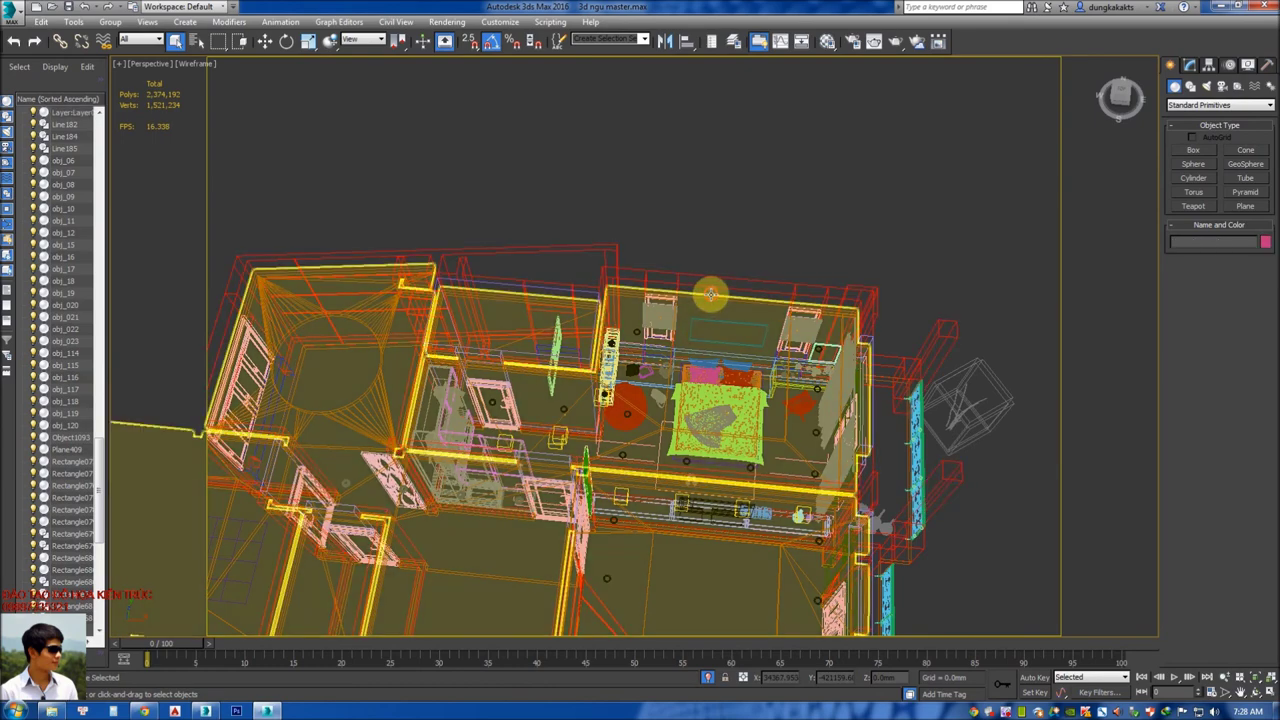
scroll(697, 245, "down", 5)
scroll(697, 245, "up", 5)
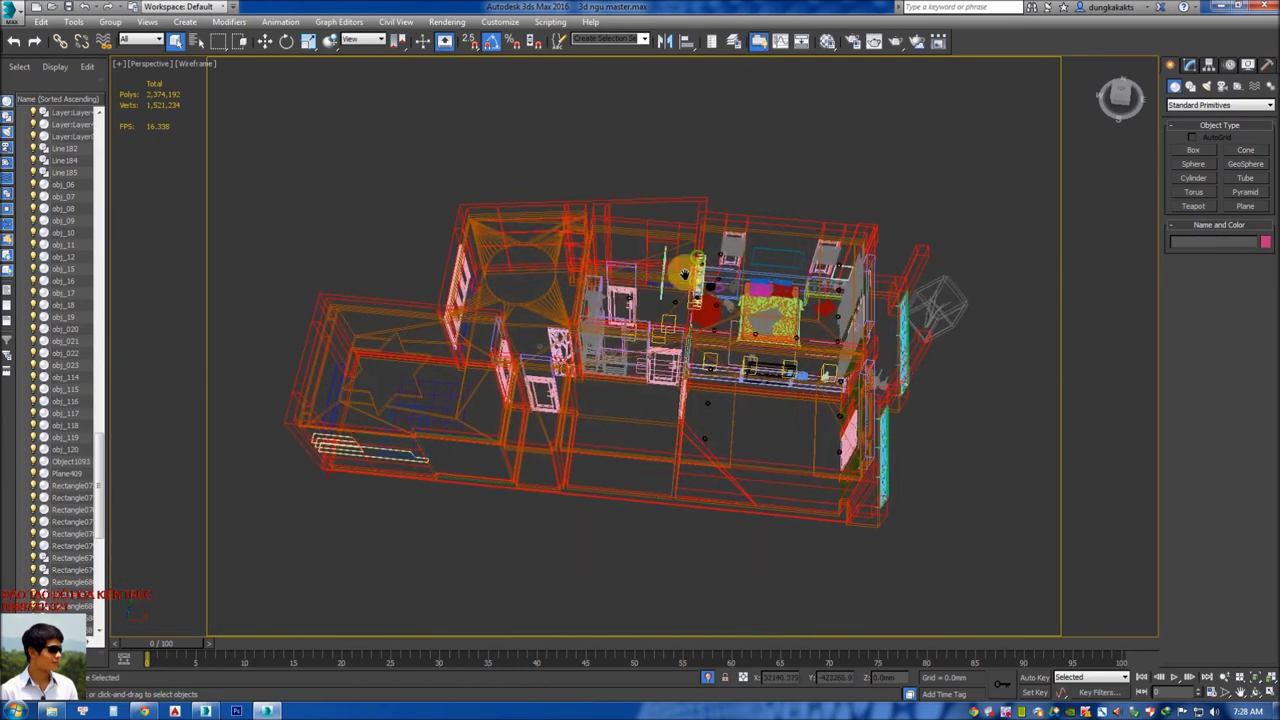
middle_click_drag(713, 276, 720, 192, "alt")
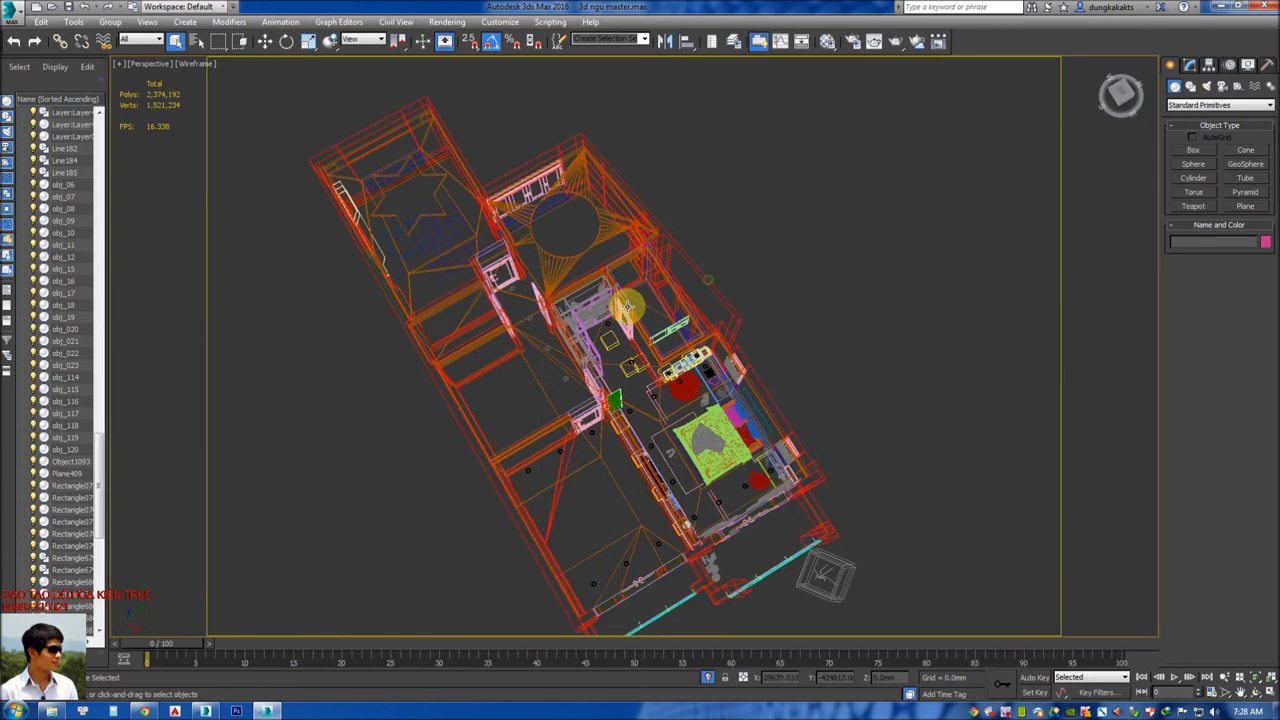
scroll(720, 186, "up", 3)
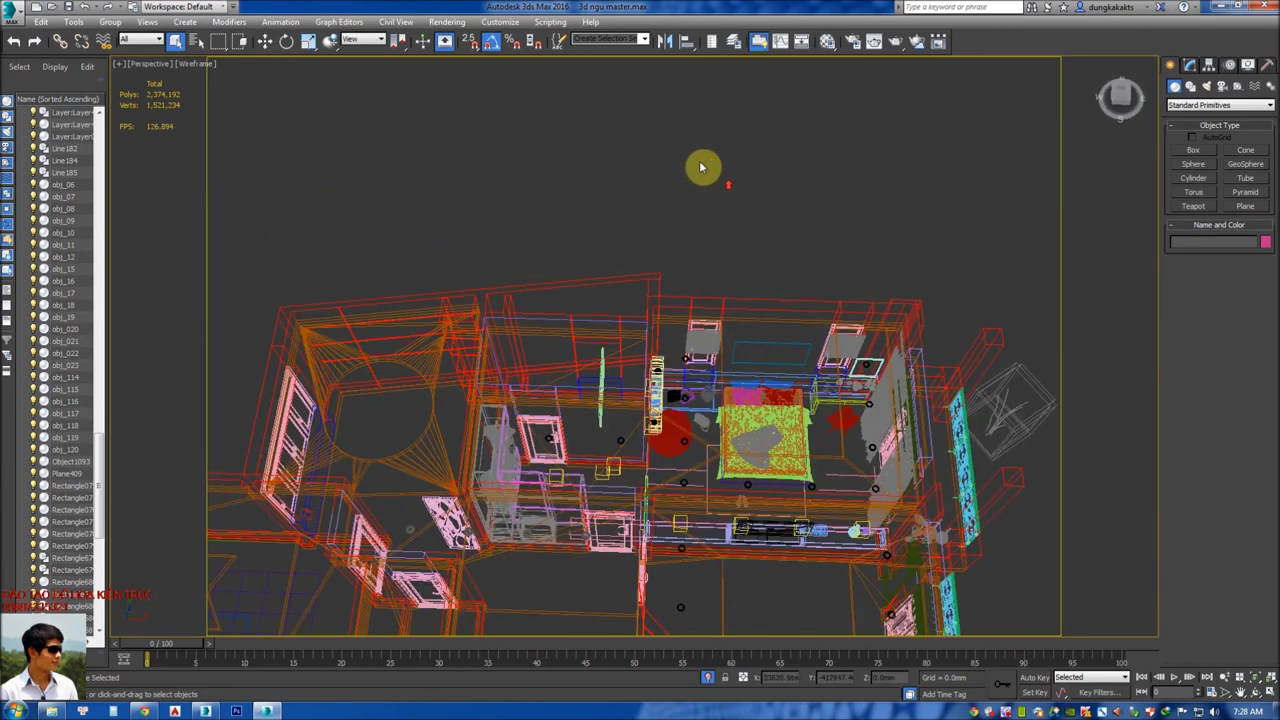
scroll(606, 146, "down", 3)
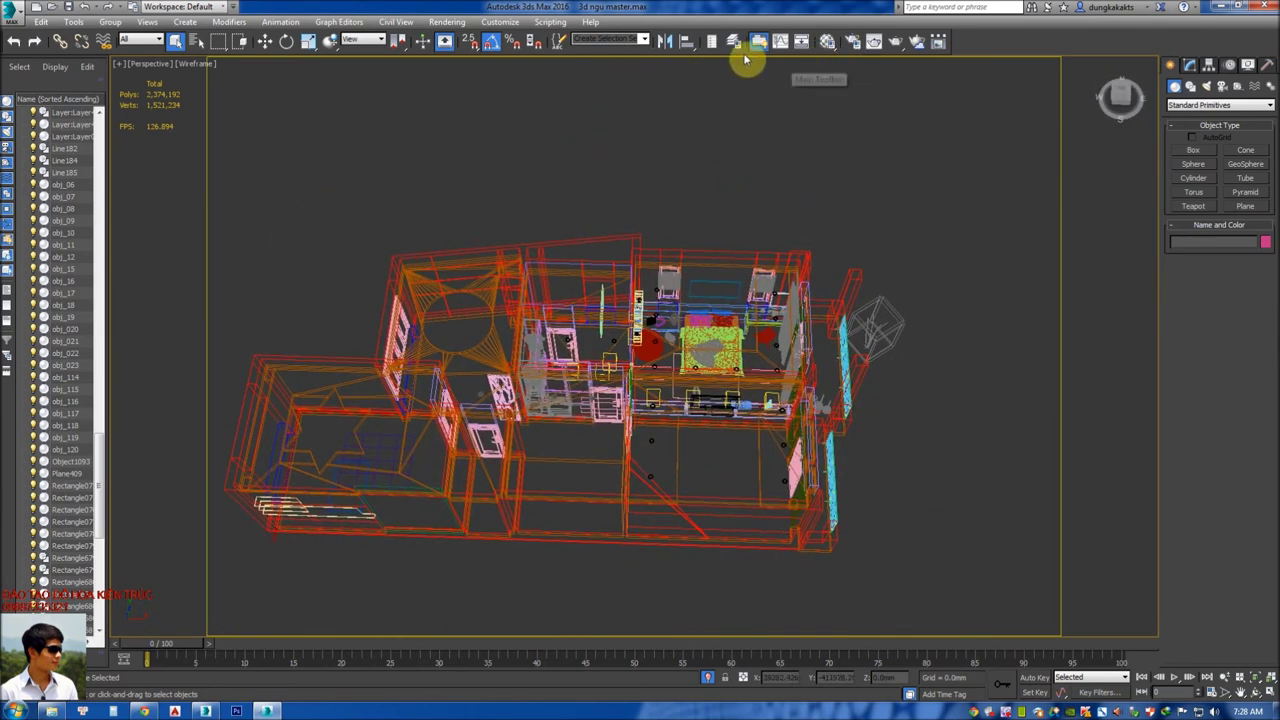
left_click(145, 709)
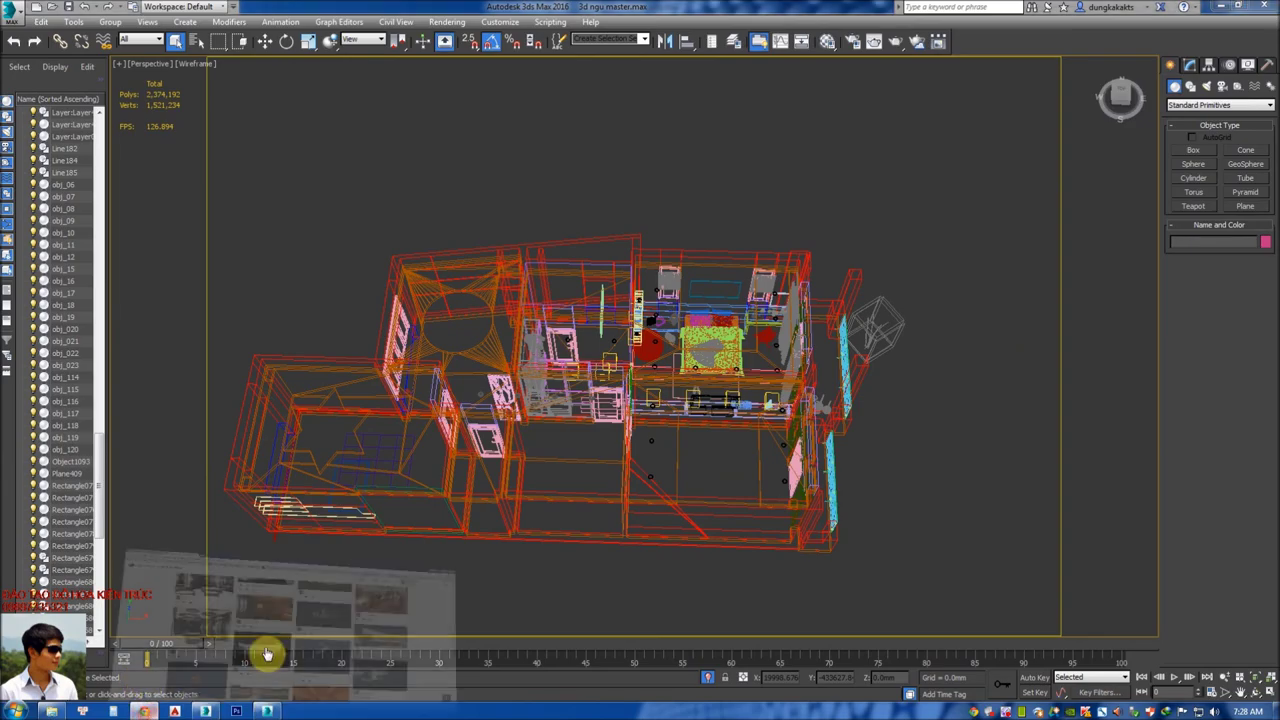
- Switch to the 3ds Max features tab in Chrome and scroll to the UI, workflow & pipeline section
scroll(218, 420, "down", 2)
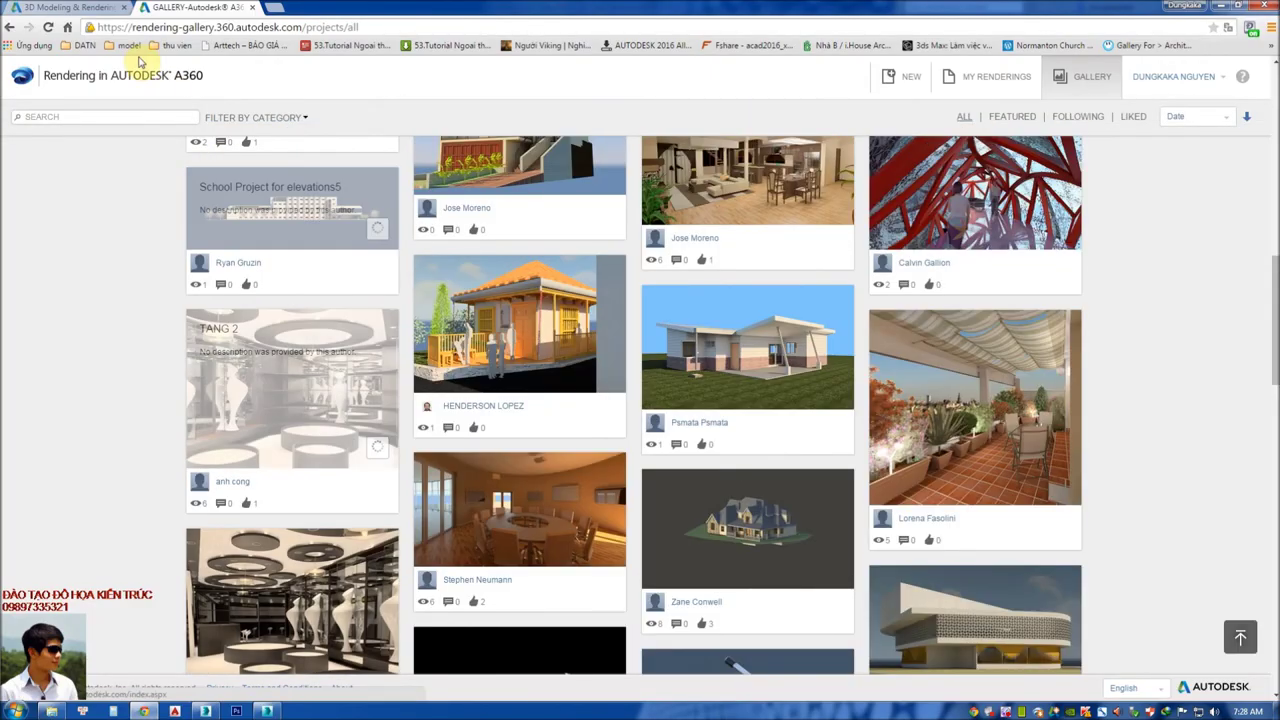
left_click(65, 7)
scroll(500, 397, "up", 2)
scroll(508, 394, "up", 4)
scroll(612, 300, "up", 5)
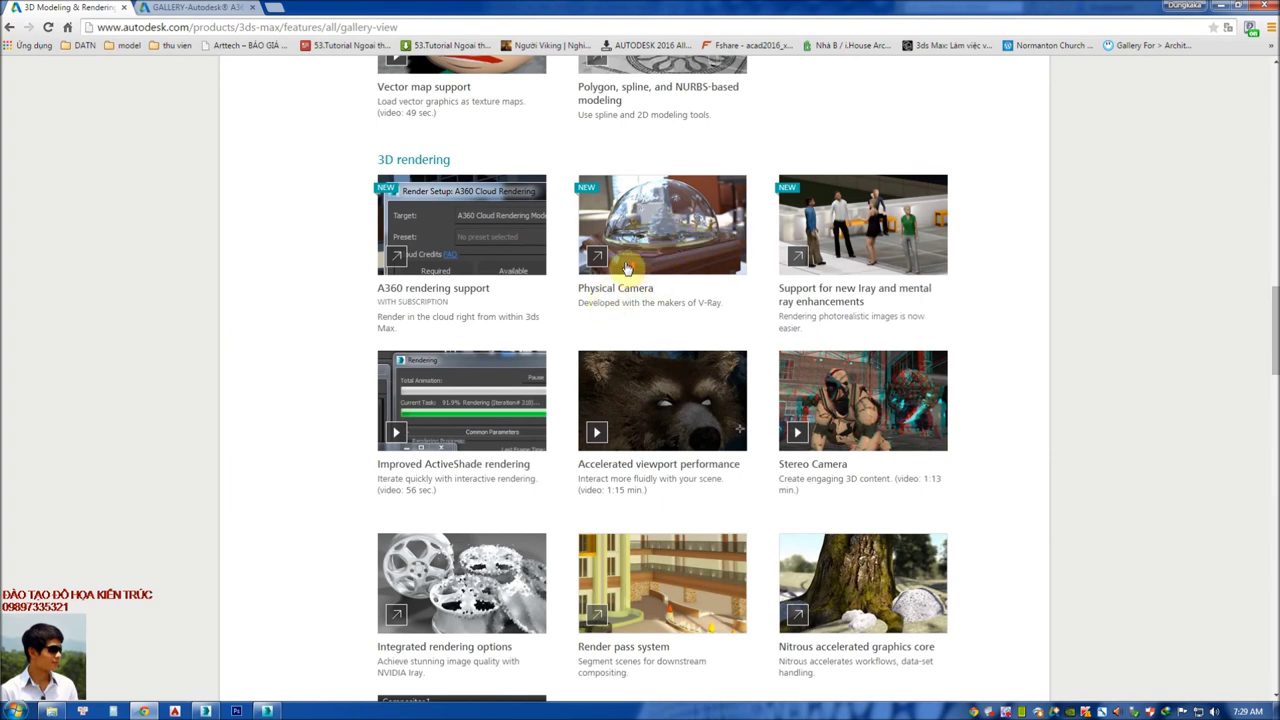
scroll(640, 265, "up", 1)
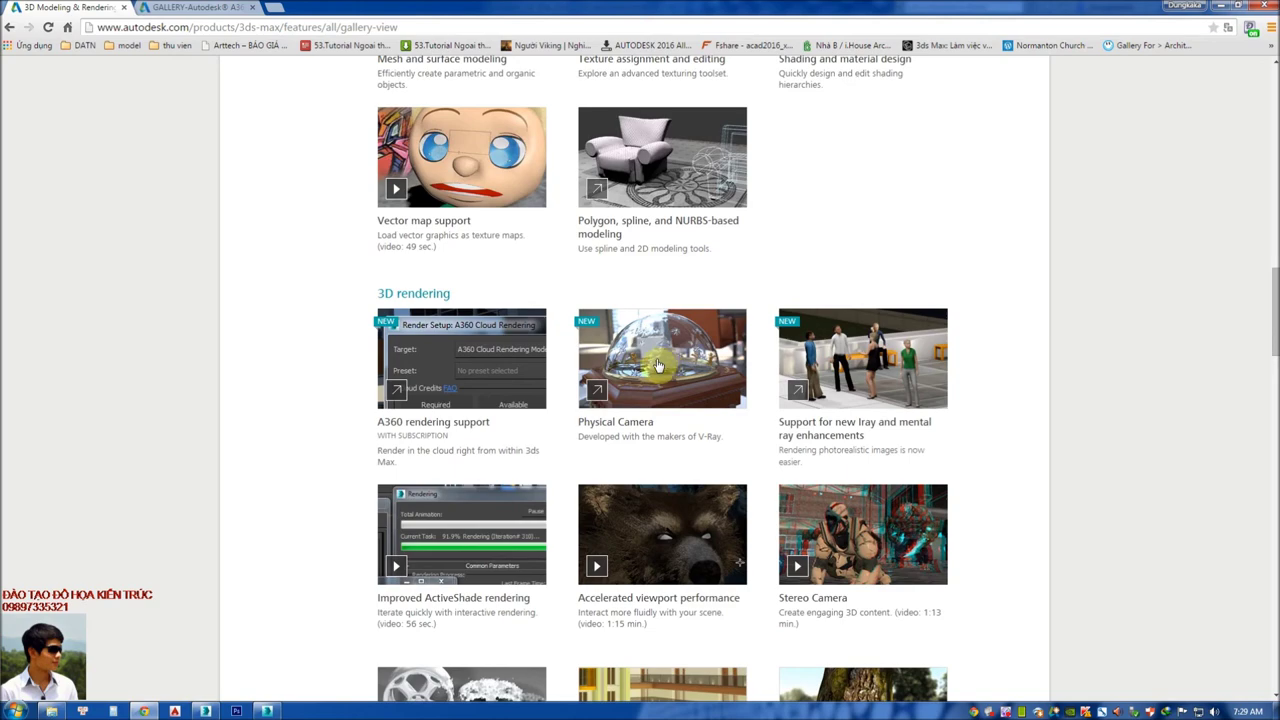
scroll(660, 355, "down", 1)
scroll(703, 277, "up", 3)
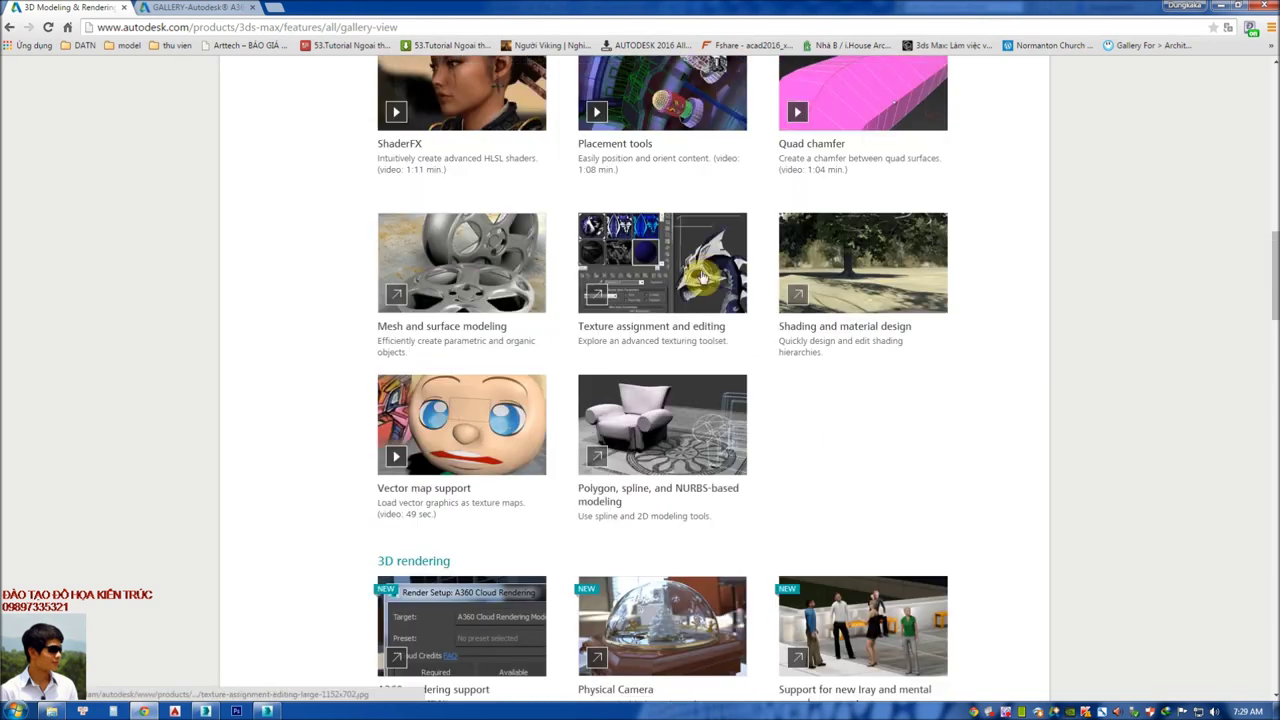
scroll(687, 285, "up", 1)
scroll(687, 285, "up", 2)
scroll(687, 285, "up", 1)
scroll(688, 283, "up", 3)
scroll(687, 283, "up", 3)
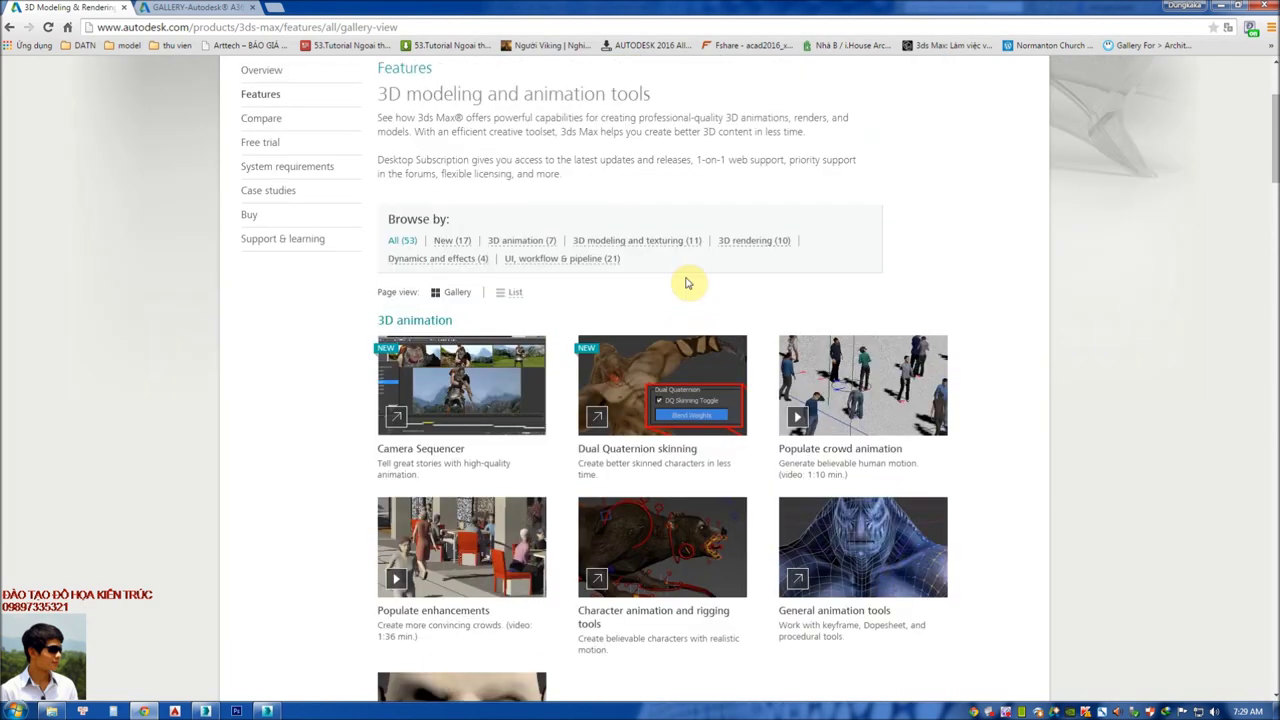
scroll(689, 286, "down", 3)
scroll(689, 286, "down", 5)
scroll(691, 273, "down", 5)
scroll(691, 273, "down", 3)
scroll(691, 273, "down", 1)
scroll(691, 273, "down", 3)
scroll(695, 270, "down", 1)
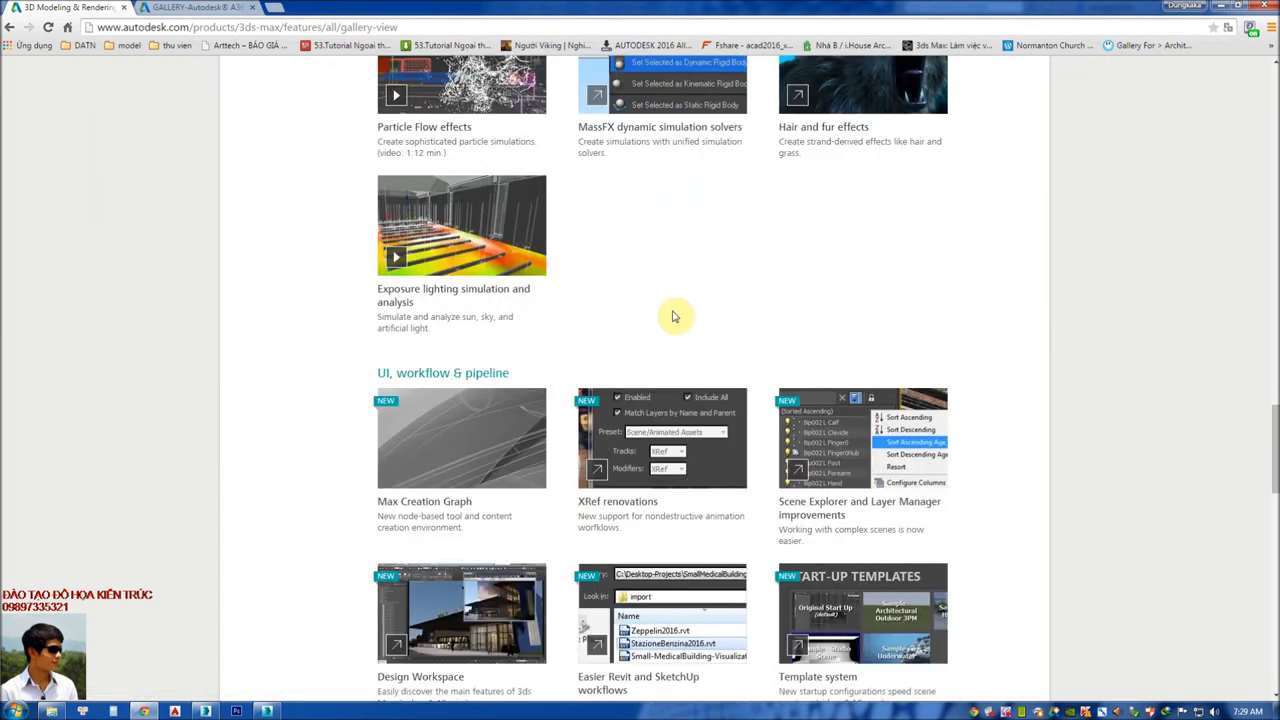
scroll(674, 314, "down", 1)
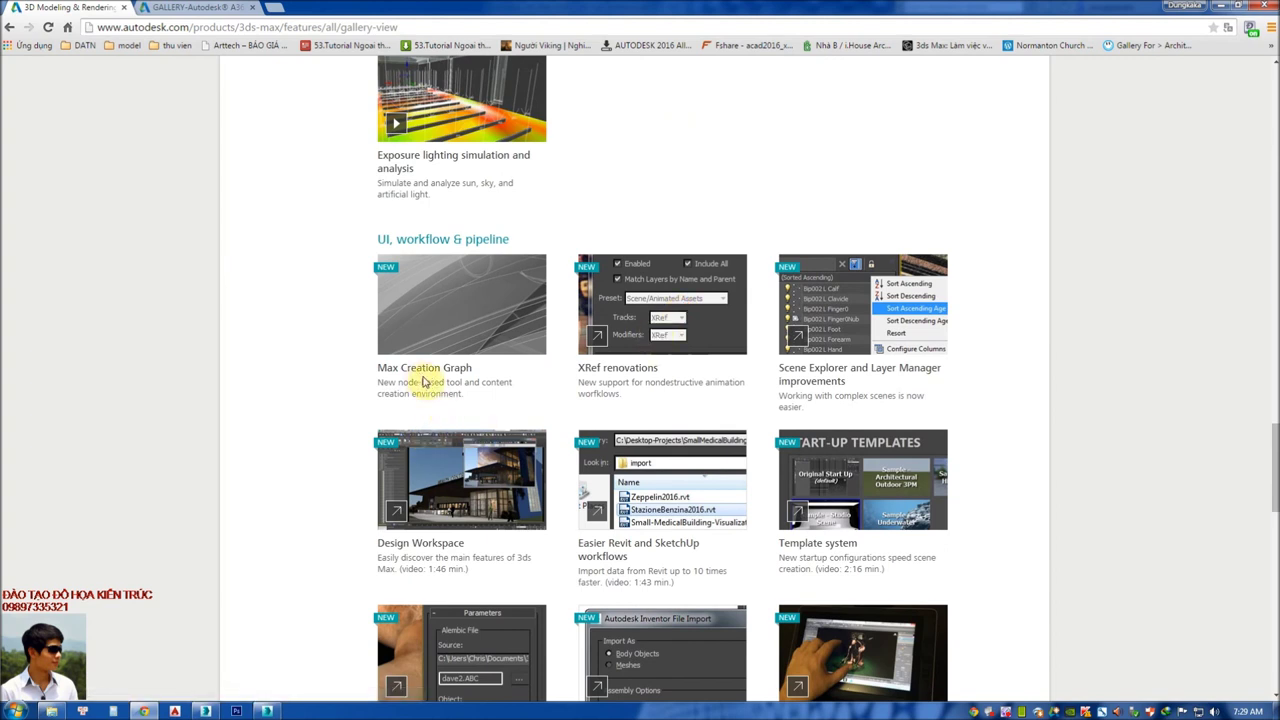